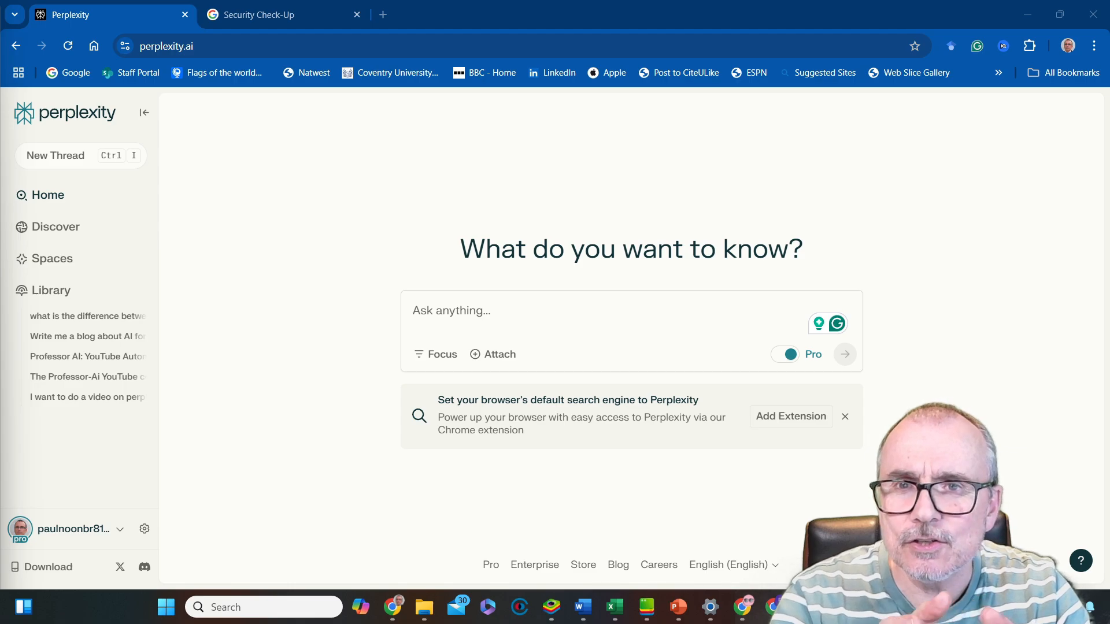
Search Google for "Latest football results" and look through the results page
{"action": "left_click", "coordinate": [68, 72]}
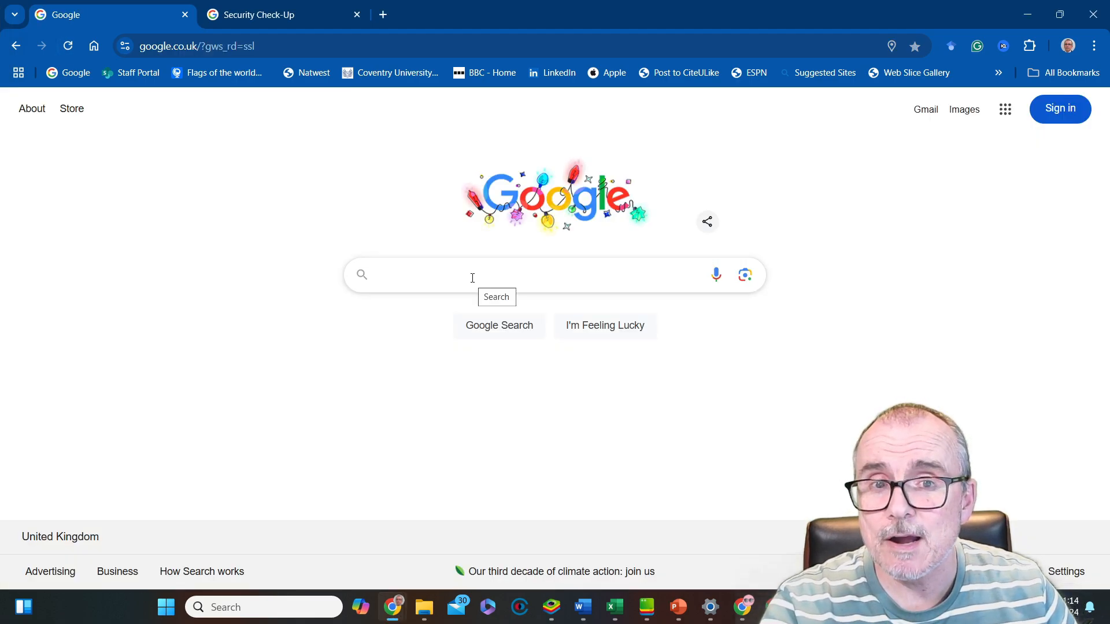
{"action": "left_click", "coordinate": [441, 276]}
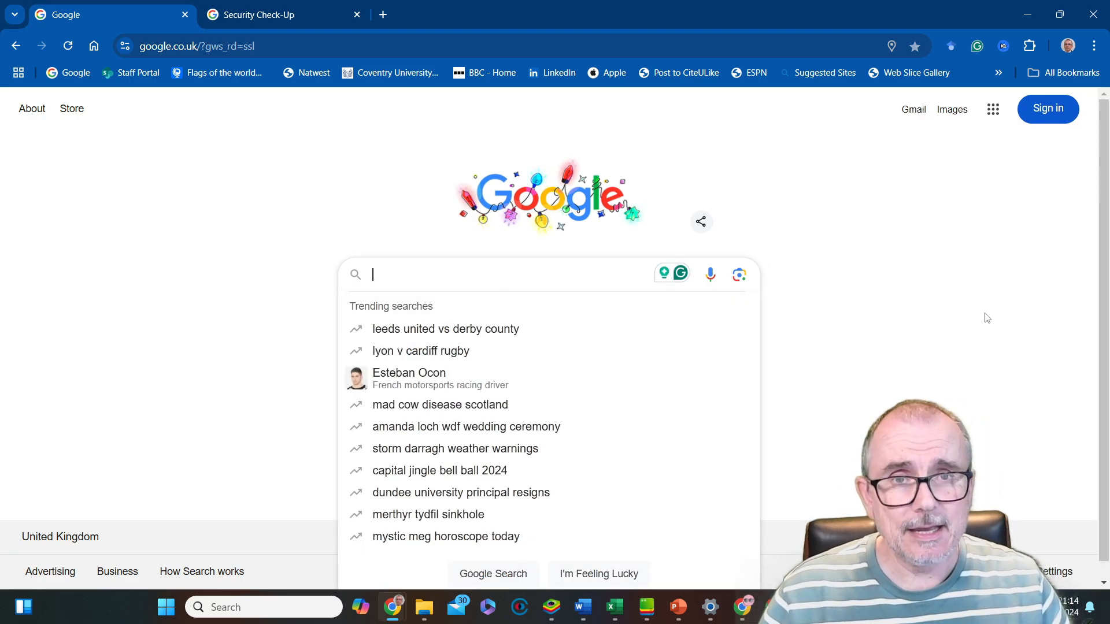
{"action": "type", "text": "Latest football"}
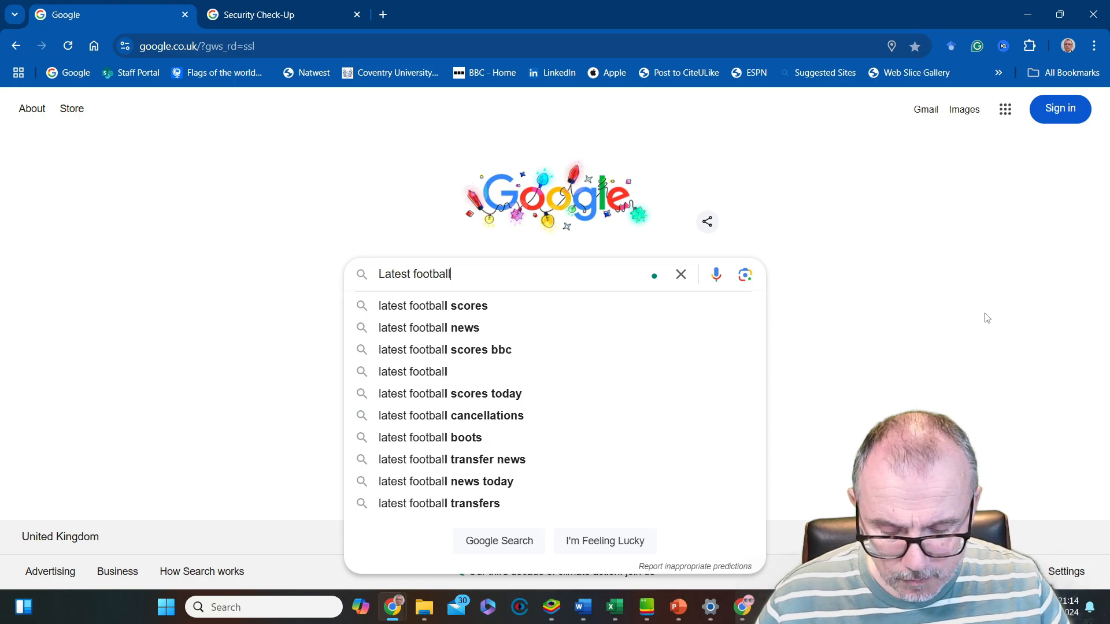
{"action": "type", "text": " results"}
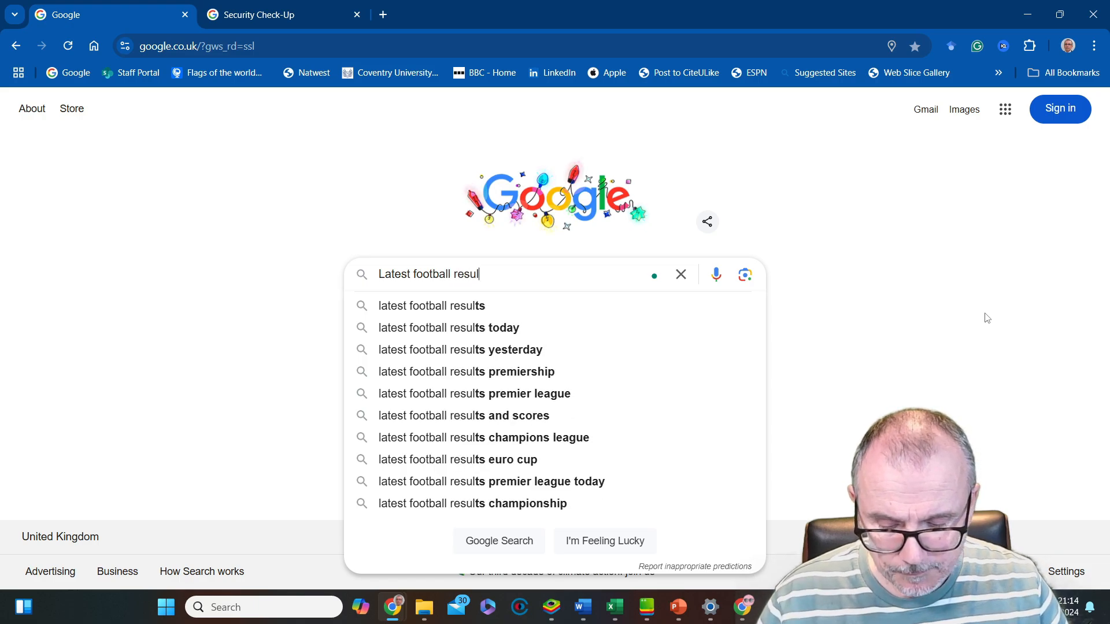
{"action": "key", "text": "Return"}
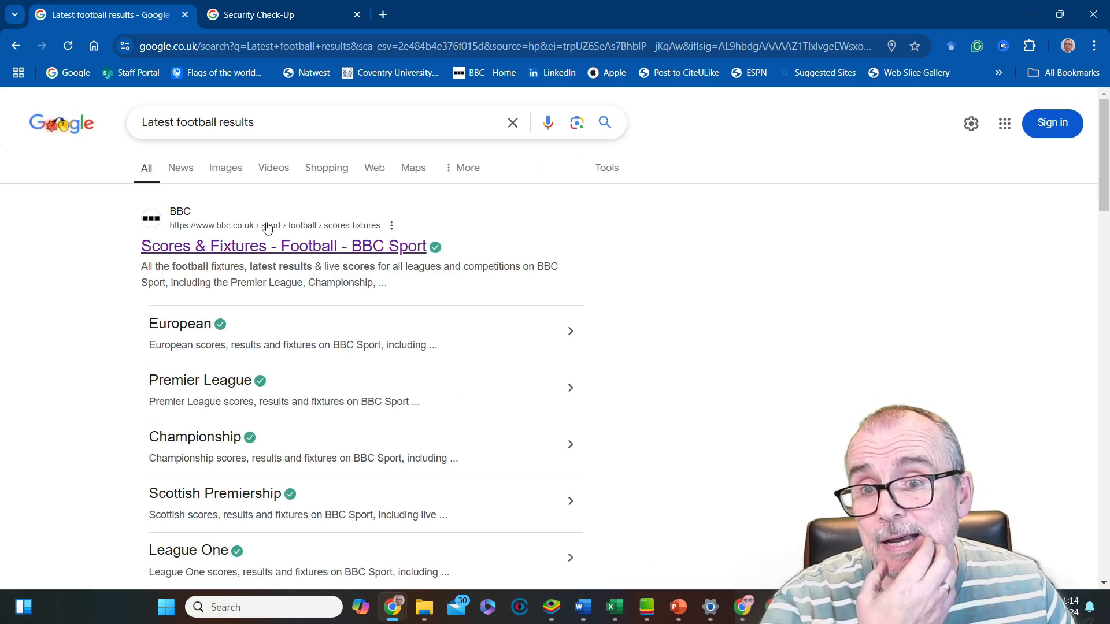
{"action": "scroll", "coordinate": [237, 335], "scroll_direction": "down", "scroll_amount": 9}
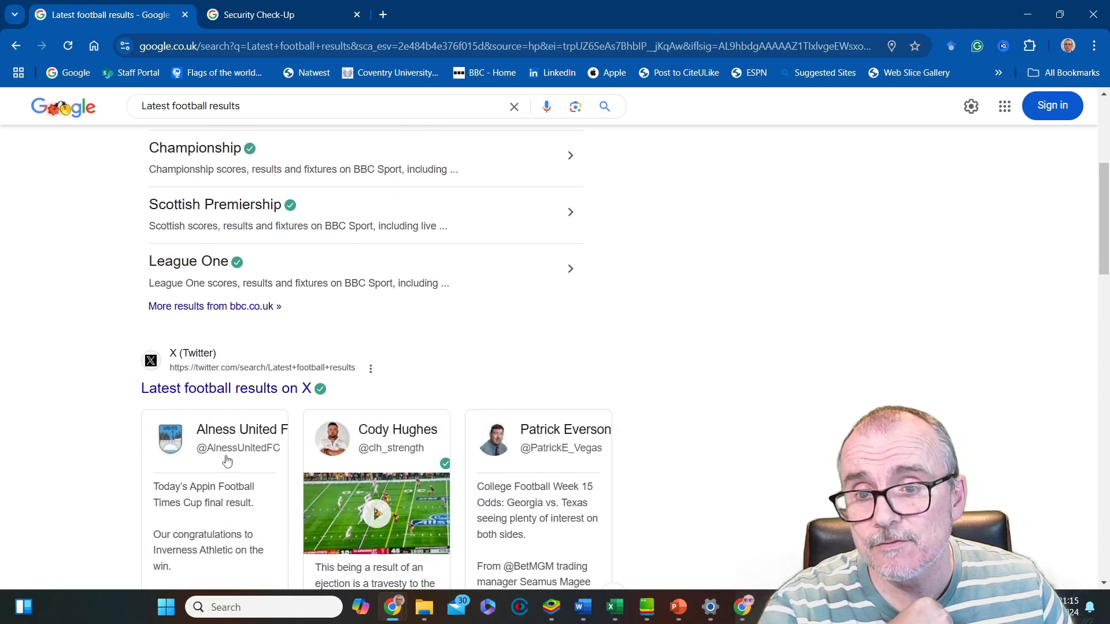
{"action": "scroll", "coordinate": [240, 399], "scroll_direction": "down", "scroll_amount": 6}
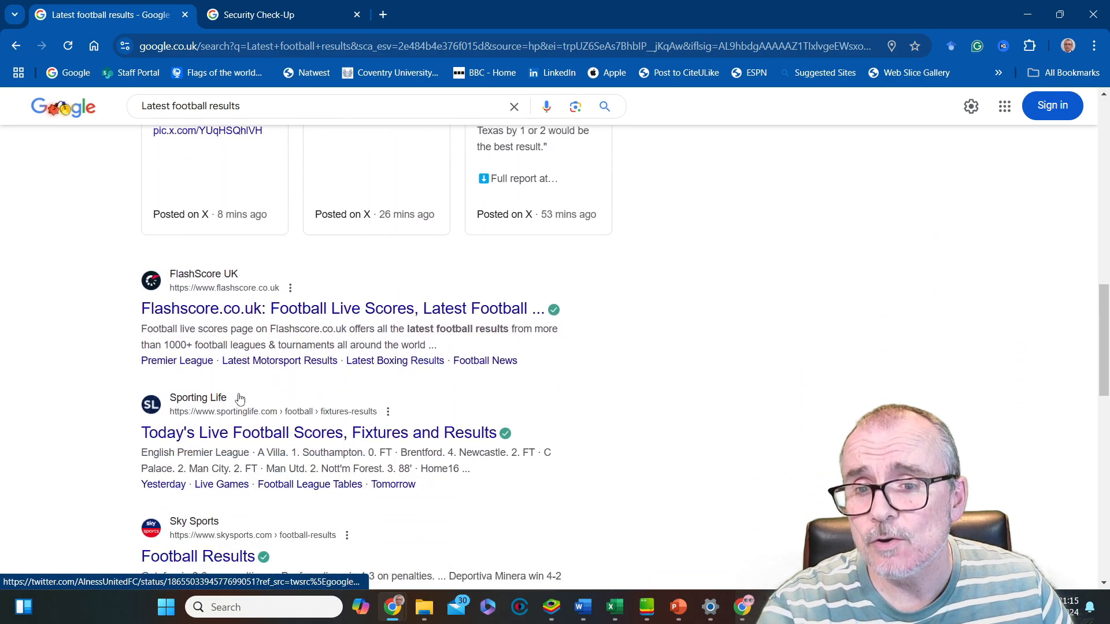
{"action": "scroll", "coordinate": [240, 399], "scroll_direction": "up", "scroll_amount": 15}
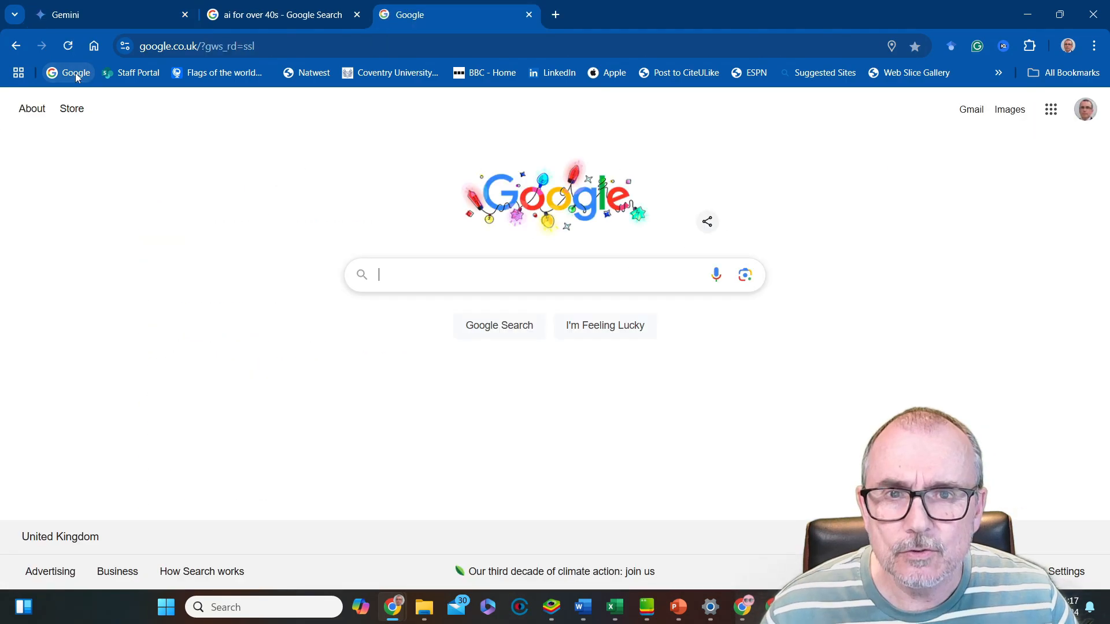
Search Google for "ai for over 40s" in a new browser tab and look through the whole first results page
{"action": "key", "text": "ctrl+t"}
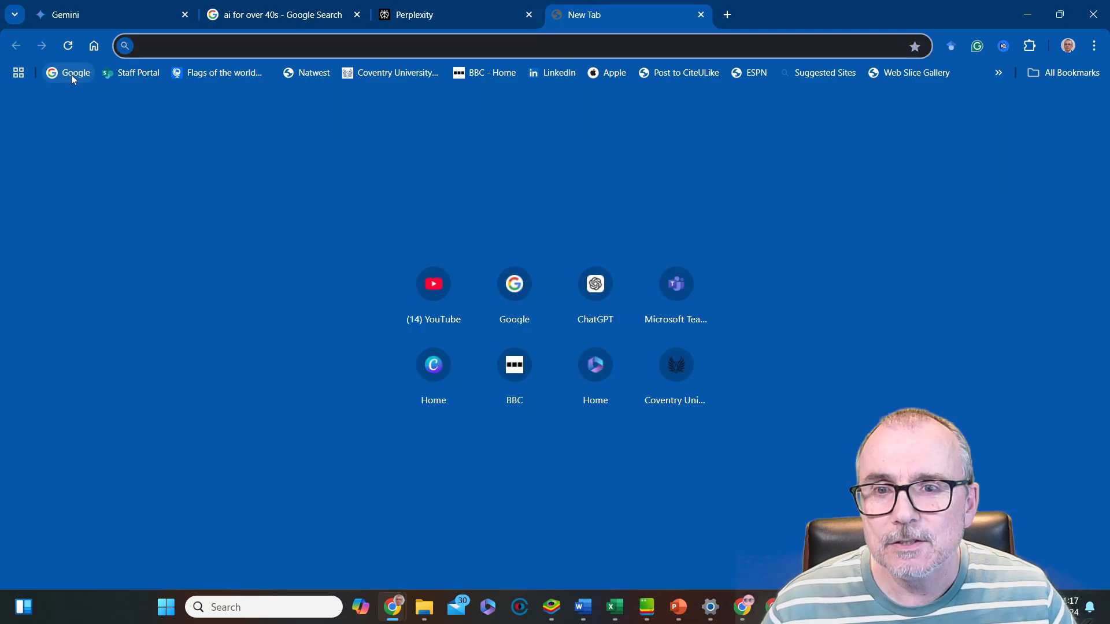
{"action": "left_click", "coordinate": [71, 74]}
{"action": "type", "text": "ai f"}
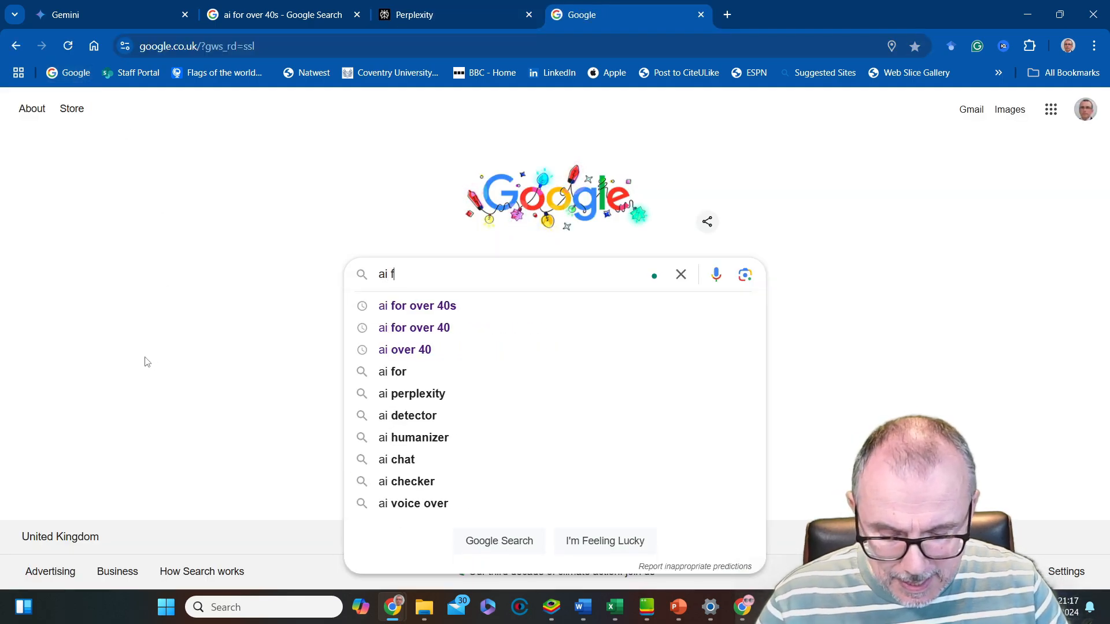
{"action": "type", "text": "or over "}
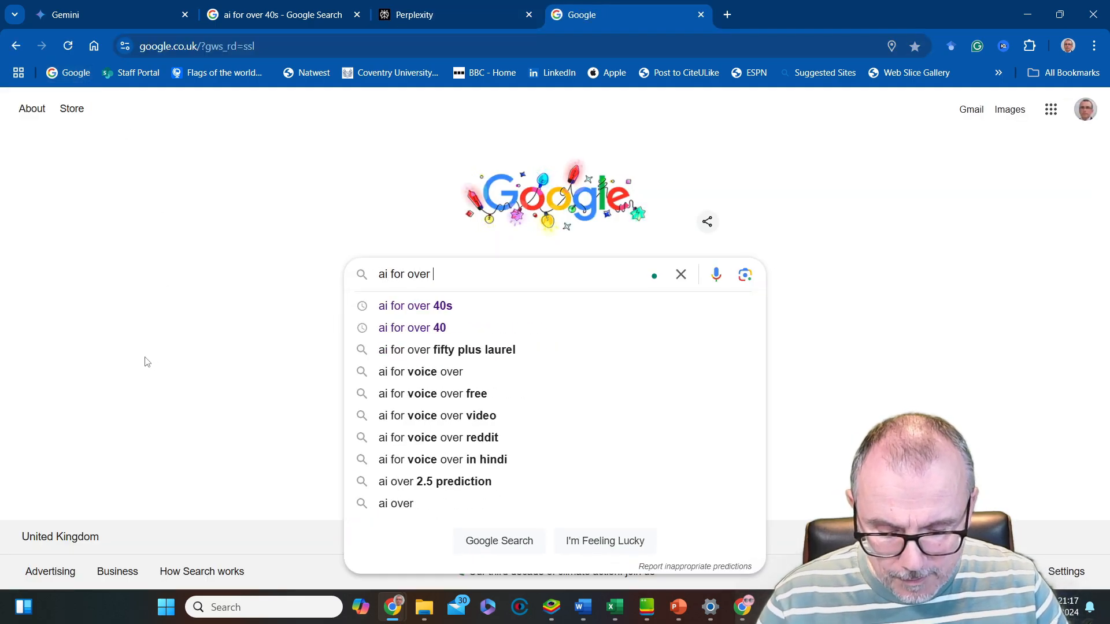
{"action": "type", "text": "40s"}
{"action": "key", "text": "Return"}
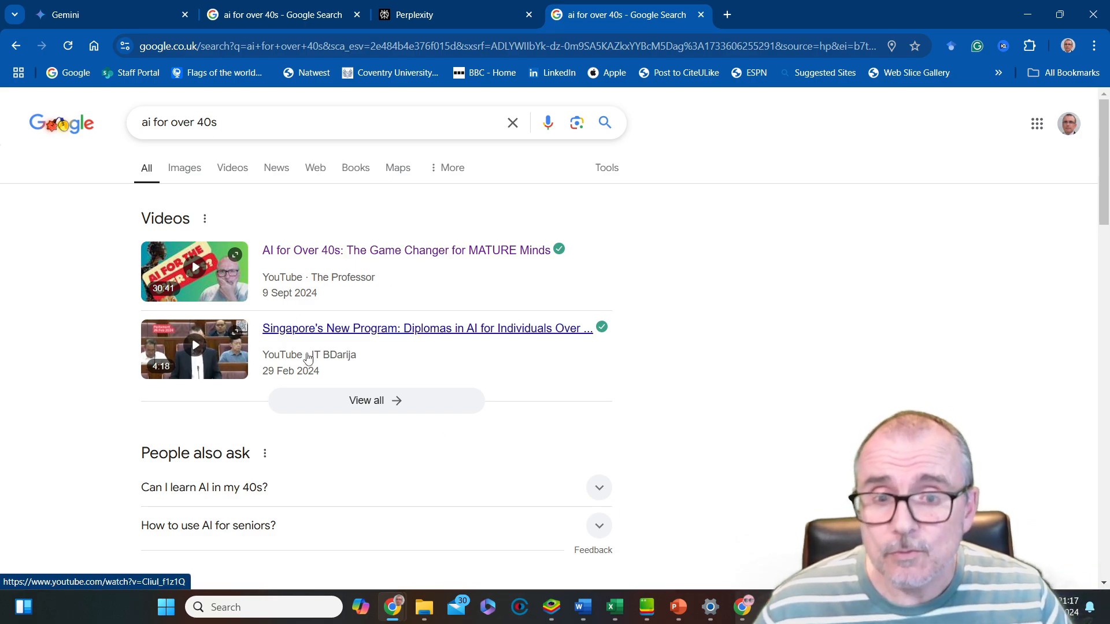
{"action": "scroll", "coordinate": [318, 371], "scroll_direction": "down", "scroll_amount": 5}
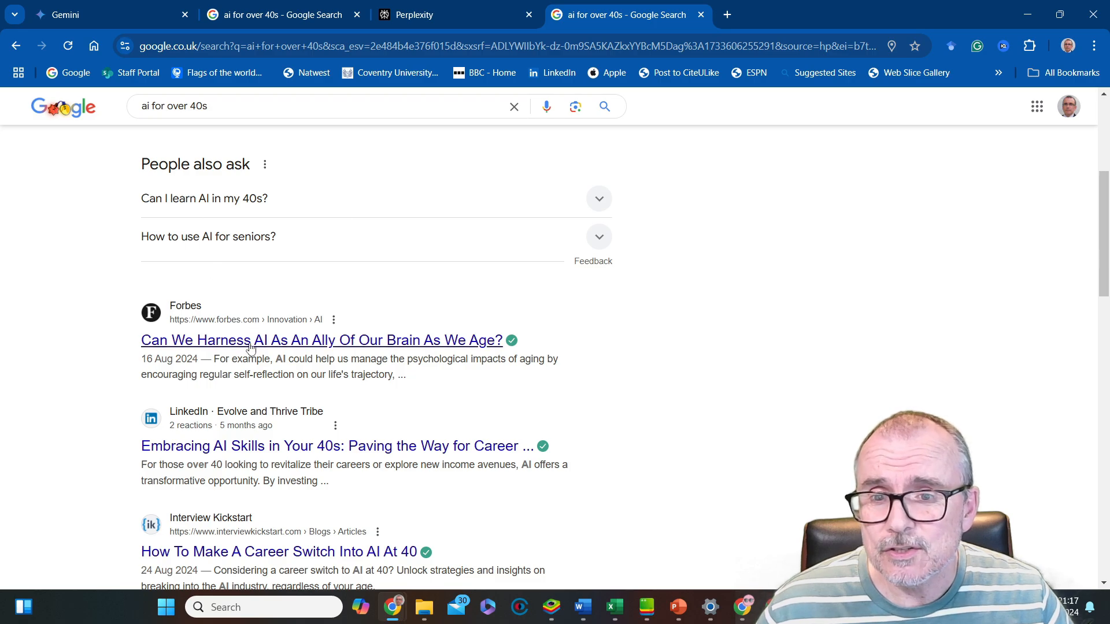
{"action": "scroll", "coordinate": [254, 318], "scroll_direction": "down", "scroll_amount": 1}
{"action": "scroll", "coordinate": [258, 293], "scroll_direction": "down", "scroll_amount": 7}
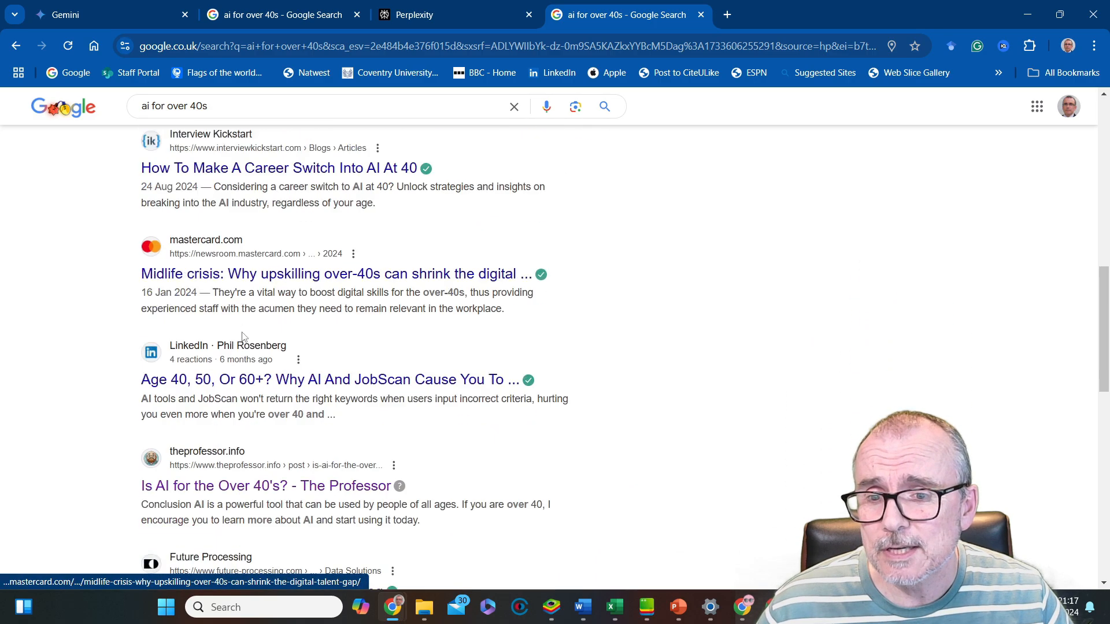
{"action": "scroll", "coordinate": [217, 375], "scroll_direction": "down", "scroll_amount": 3}
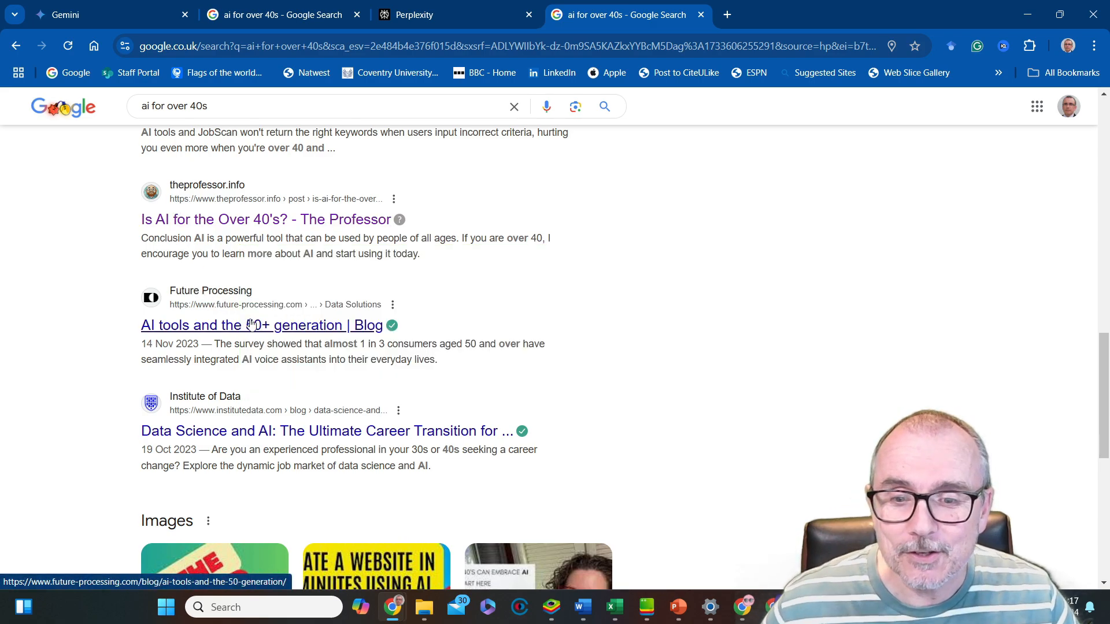
{"action": "scroll", "coordinate": [246, 324], "scroll_direction": "down", "scroll_amount": 7}
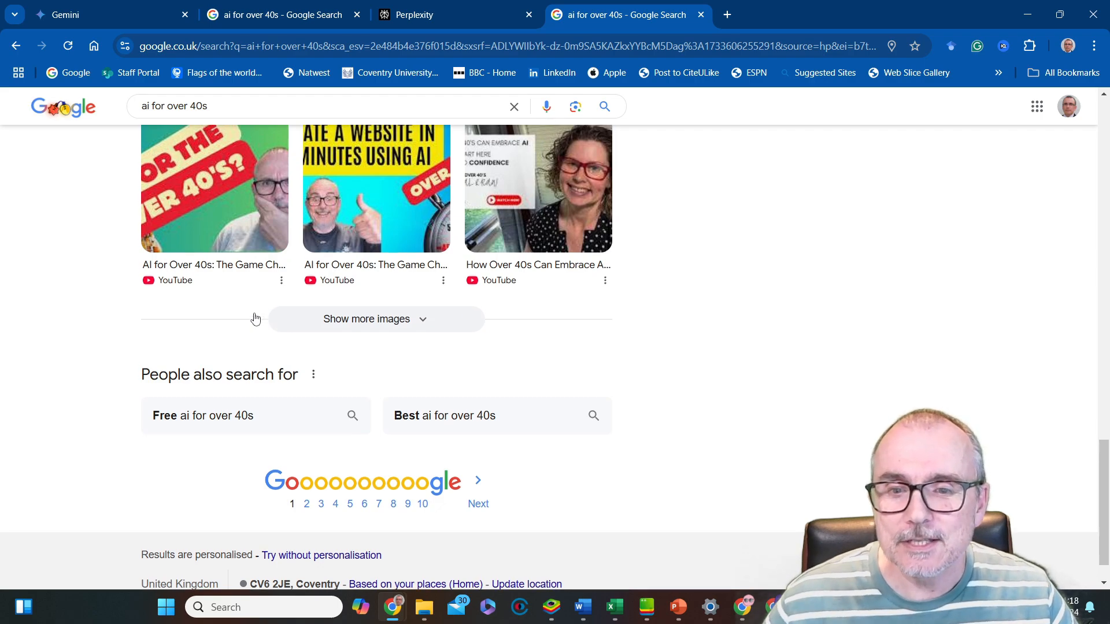
{"action": "scroll", "coordinate": [255, 318], "scroll_direction": "up", "scroll_amount": 15}
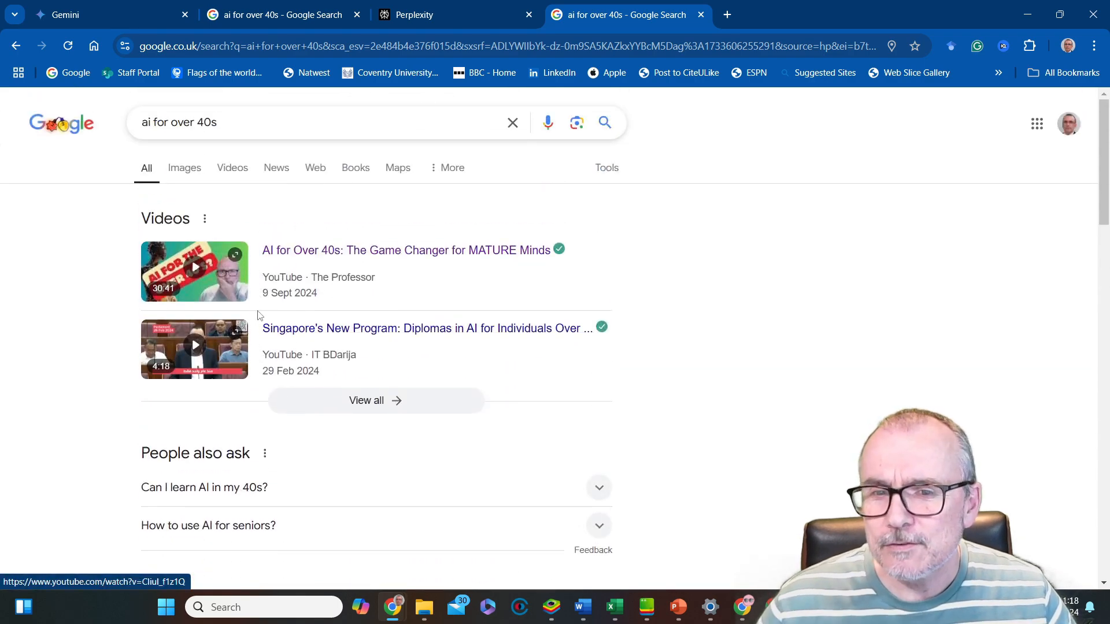
Switch to Perplexity and submit the query "Ai for over 40s" with Pro search on
{"action": "left_click", "coordinate": [431, 21]}
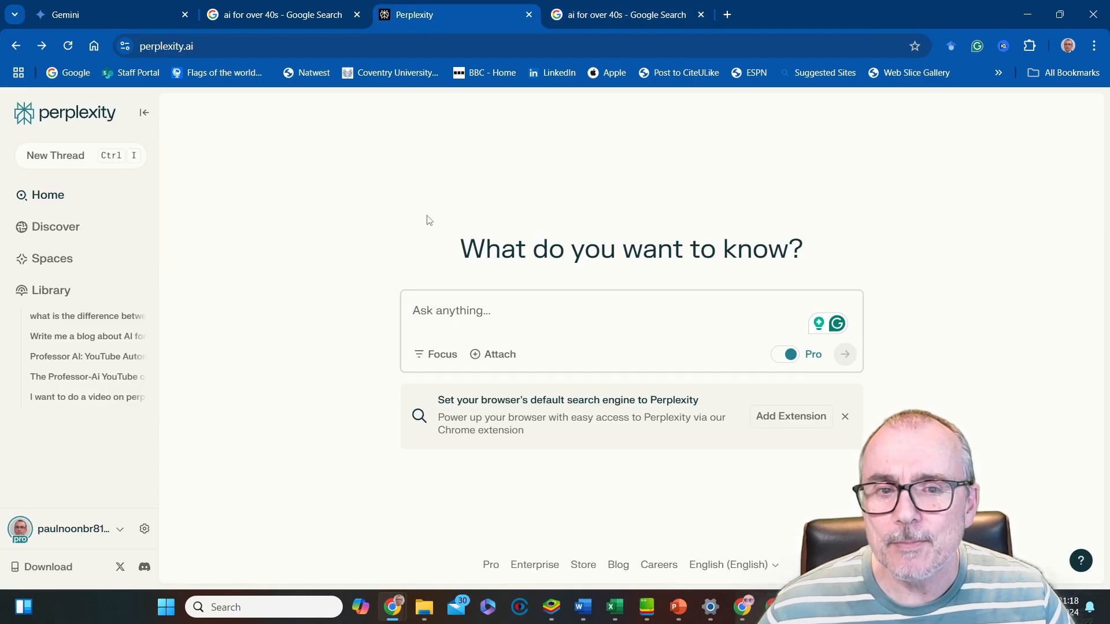
{"action": "type", "text": "Ai for "}
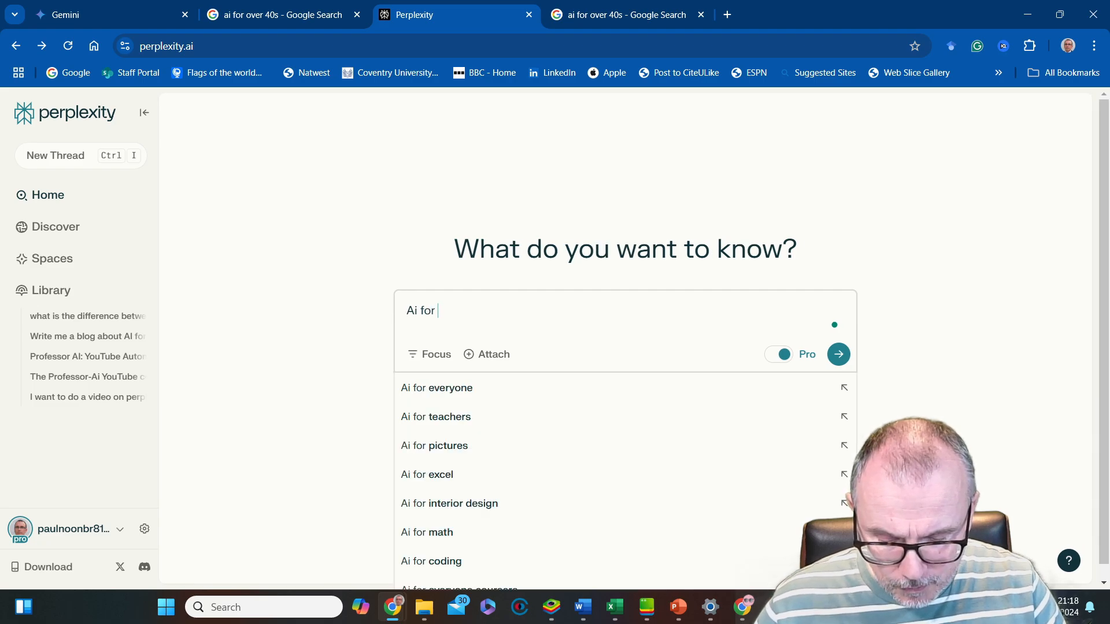
{"action": "type", "text": "over 40s"}
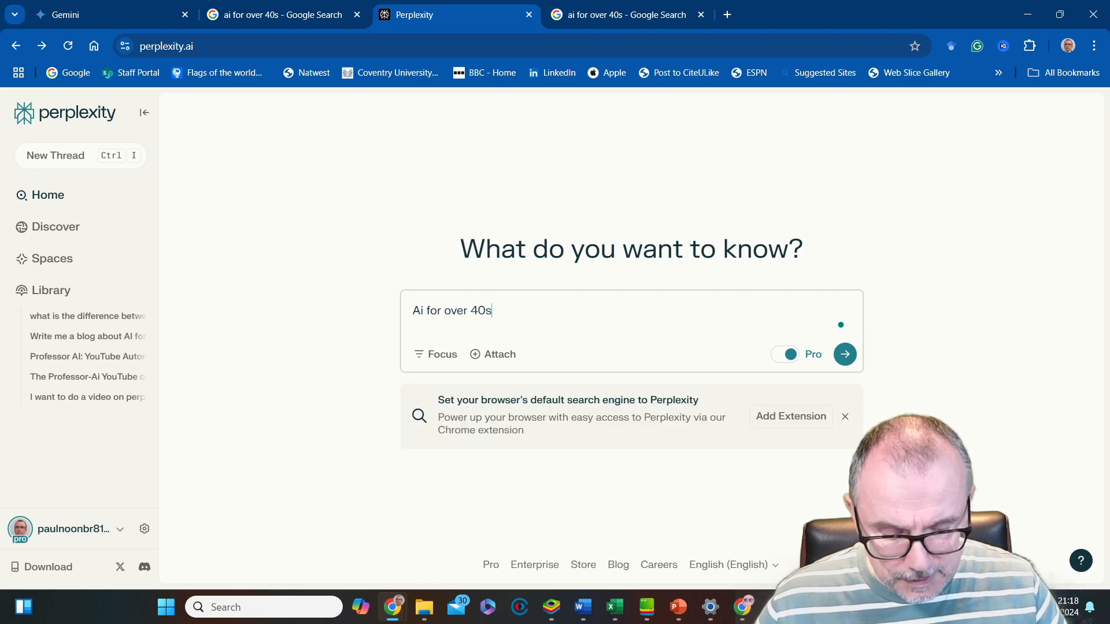
{"action": "key", "text": "Return"}
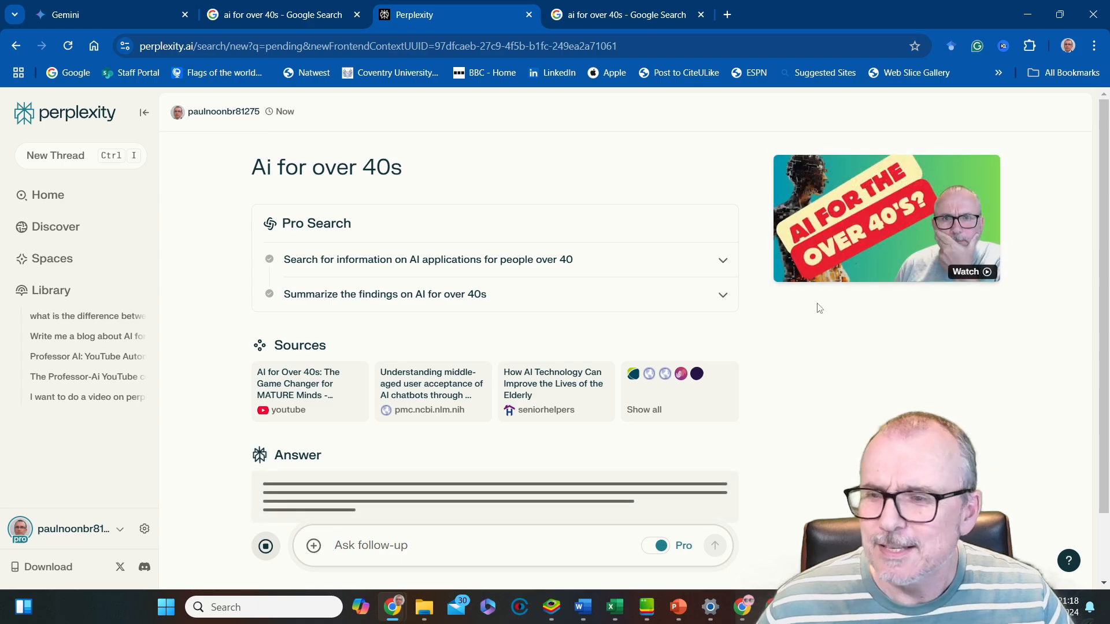
Read through the whole answer on AI for over 40s and open source 5 cited under Smart Home Systems
{"action": "scroll", "coordinate": [493, 272], "scroll_direction": "down", "scroll_amount": 1}
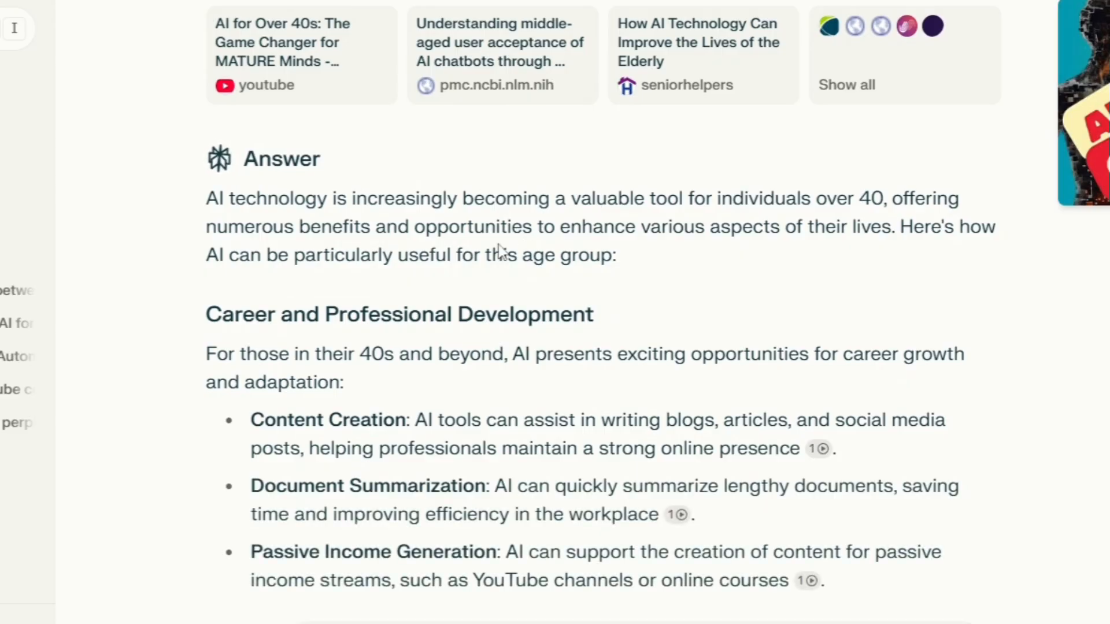
{"action": "scroll", "coordinate": [377, 315], "scroll_direction": "down", "scroll_amount": 4}
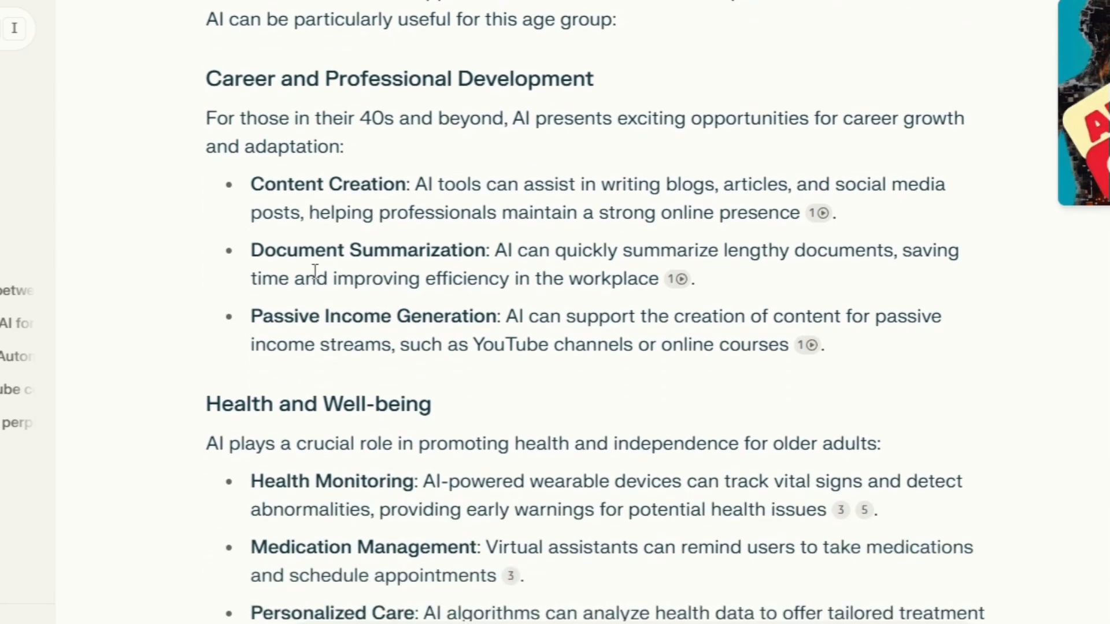
{"action": "scroll", "coordinate": [315, 272], "scroll_direction": "down", "scroll_amount": 6}
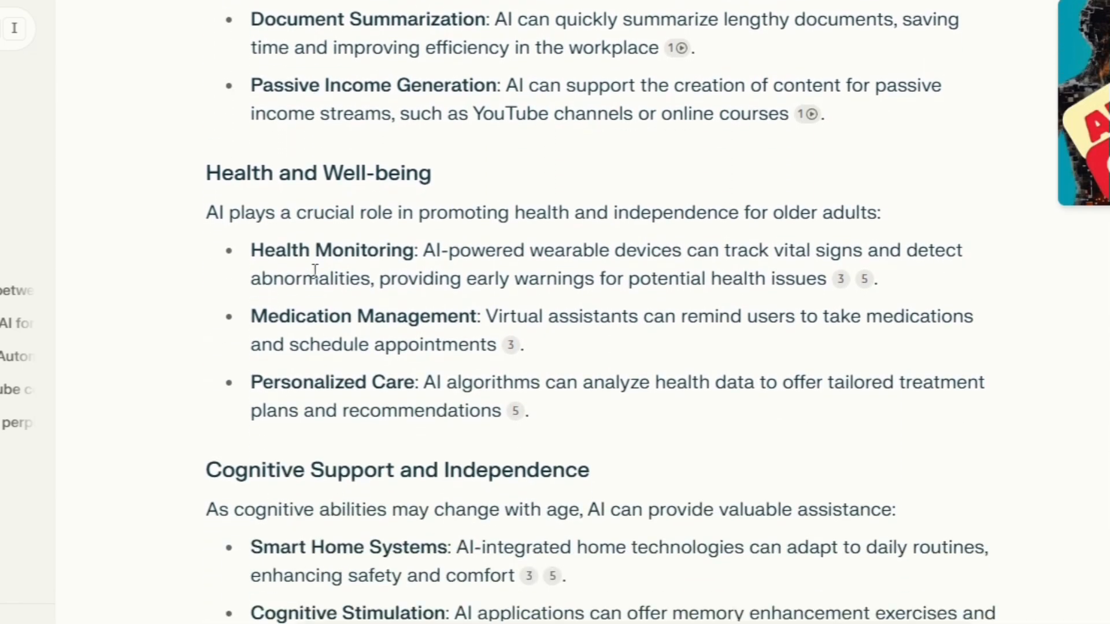
{"action": "scroll", "coordinate": [234, 292], "scroll_direction": "down", "scroll_amount": 4}
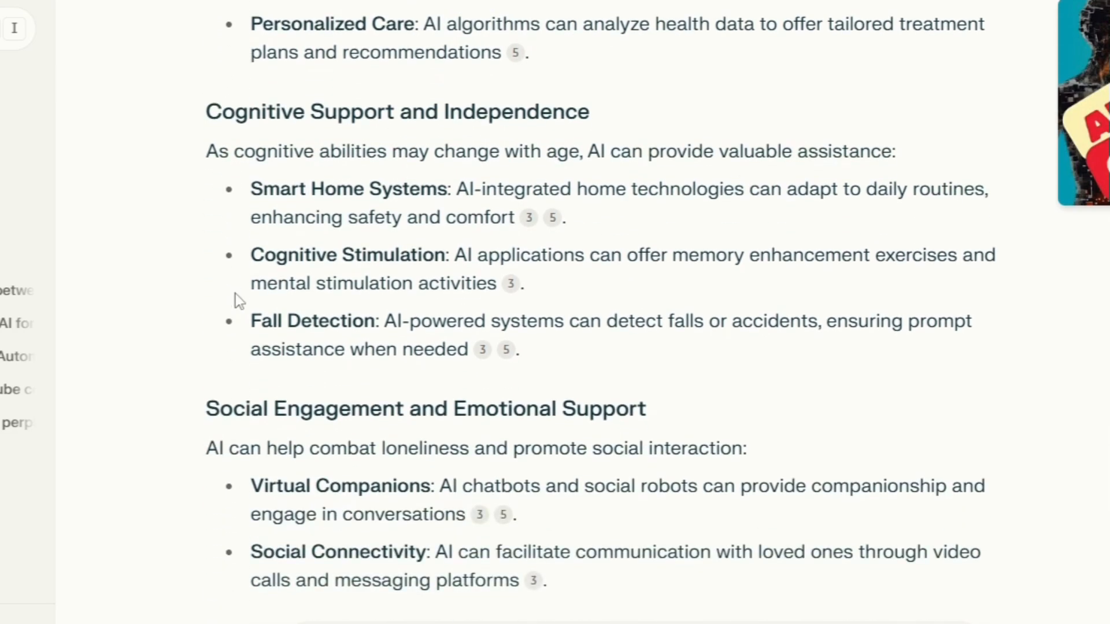
{"action": "left_click", "coordinate": [554, 218]}
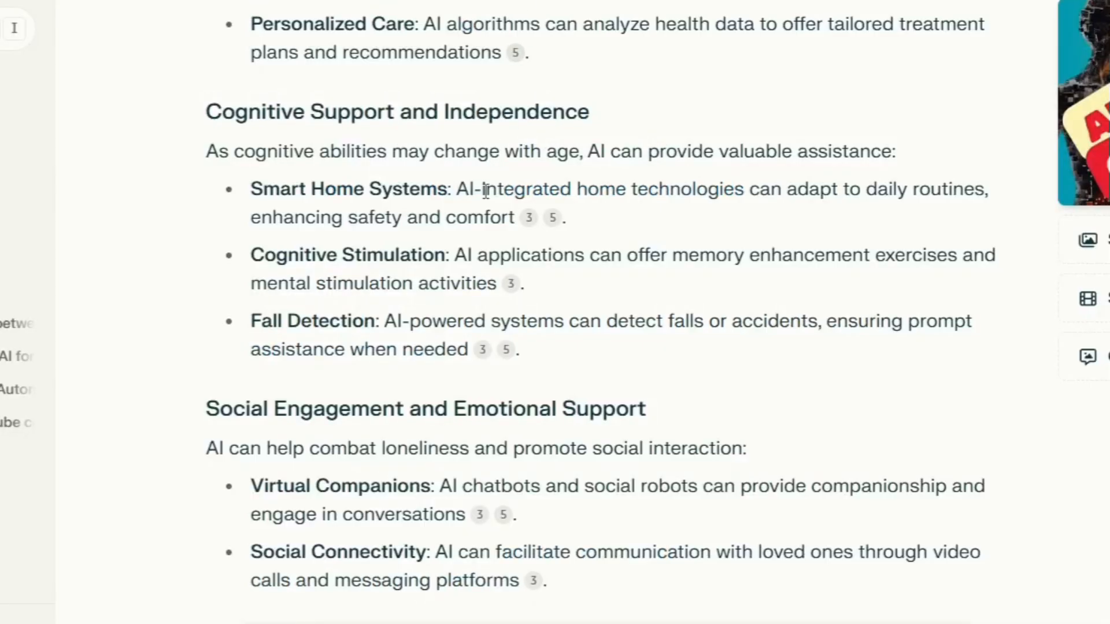
{"action": "scroll", "coordinate": [572, 174], "scroll_direction": "down", "scroll_amount": 10}
{"action": "mouse_move", "coordinate": [657, 157]}
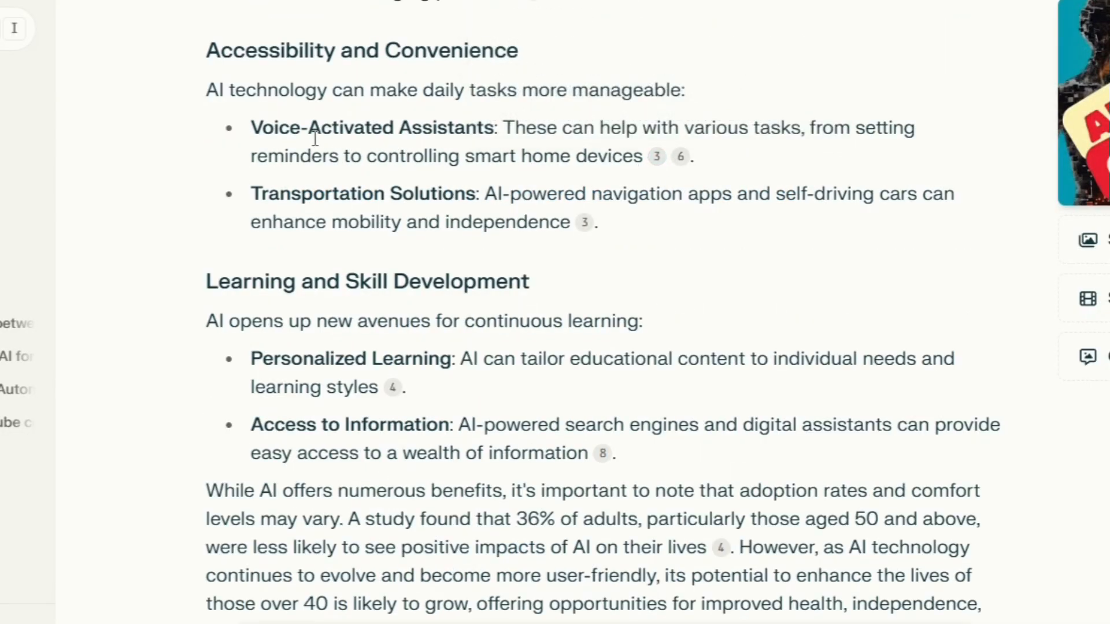
{"action": "scroll", "coordinate": [317, 217], "scroll_direction": "down", "scroll_amount": 2}
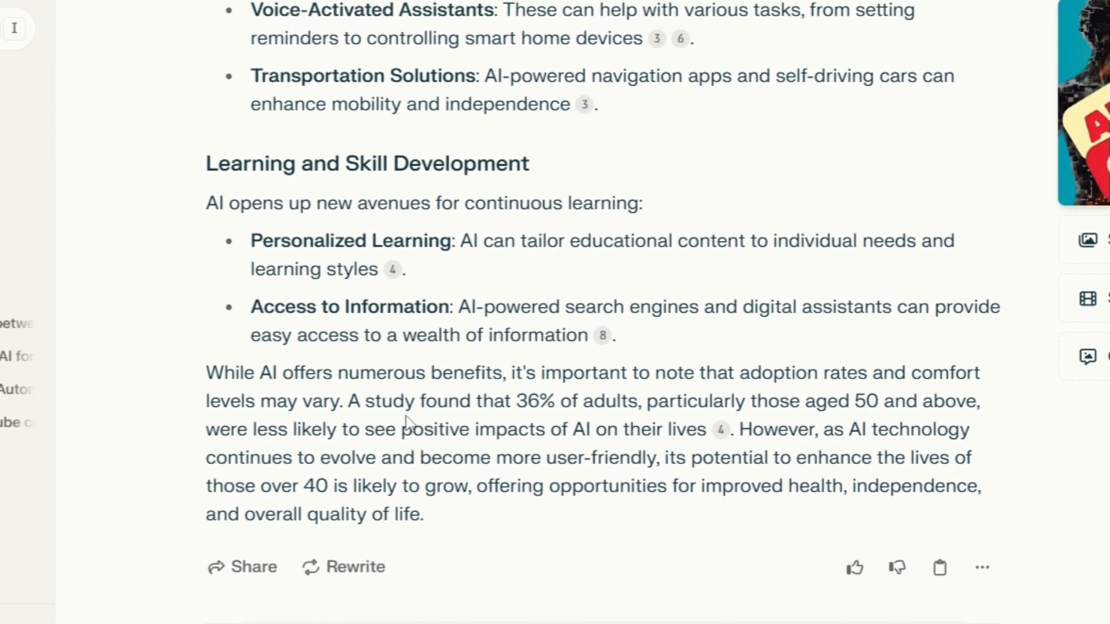
{"action": "scroll", "coordinate": [477, 535], "scroll_direction": "up", "scroll_amount": 15}
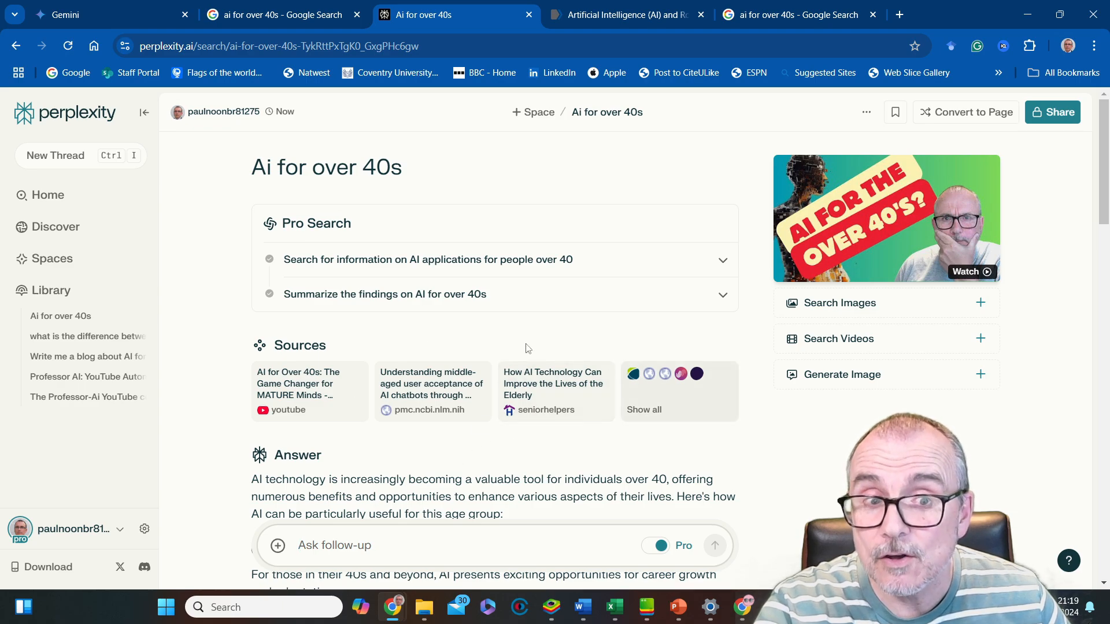
Show all sources of the answer and look through the source list
{"action": "left_click", "coordinate": [654, 414]}
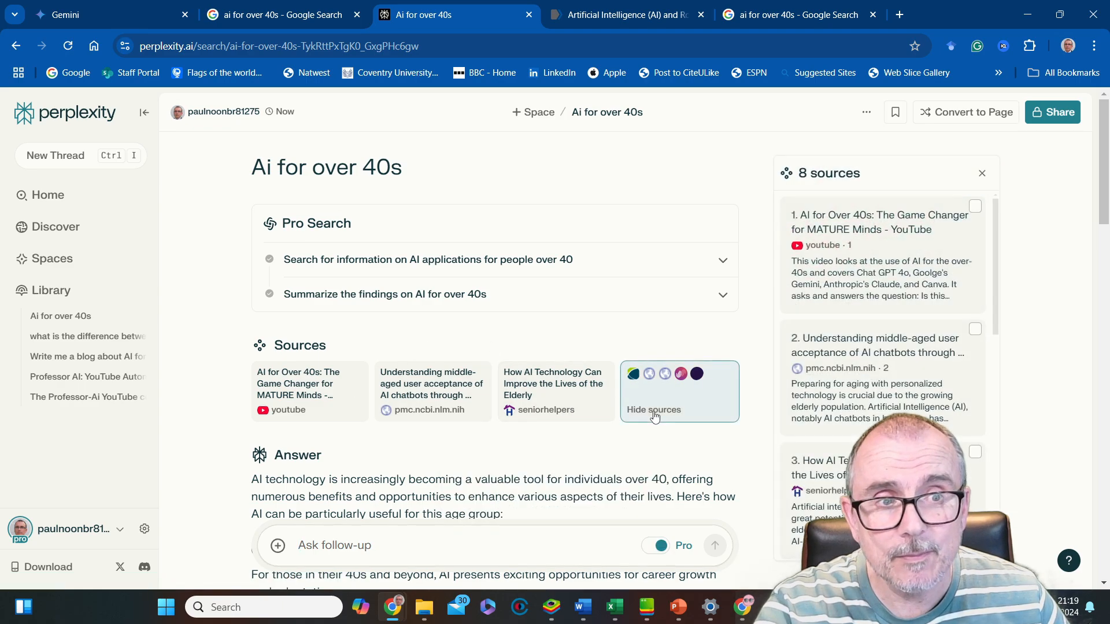
{"action": "scroll", "coordinate": [850, 292], "scroll_direction": "down", "scroll_amount": 3}
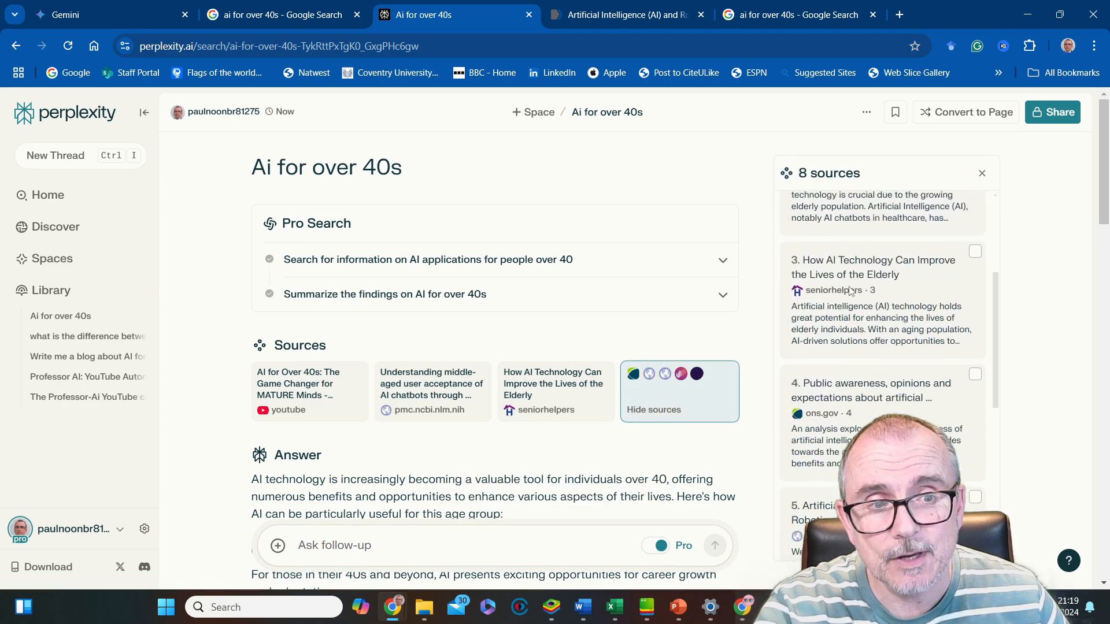
{"action": "scroll", "coordinate": [844, 292], "scroll_direction": "up", "scroll_amount": 3}
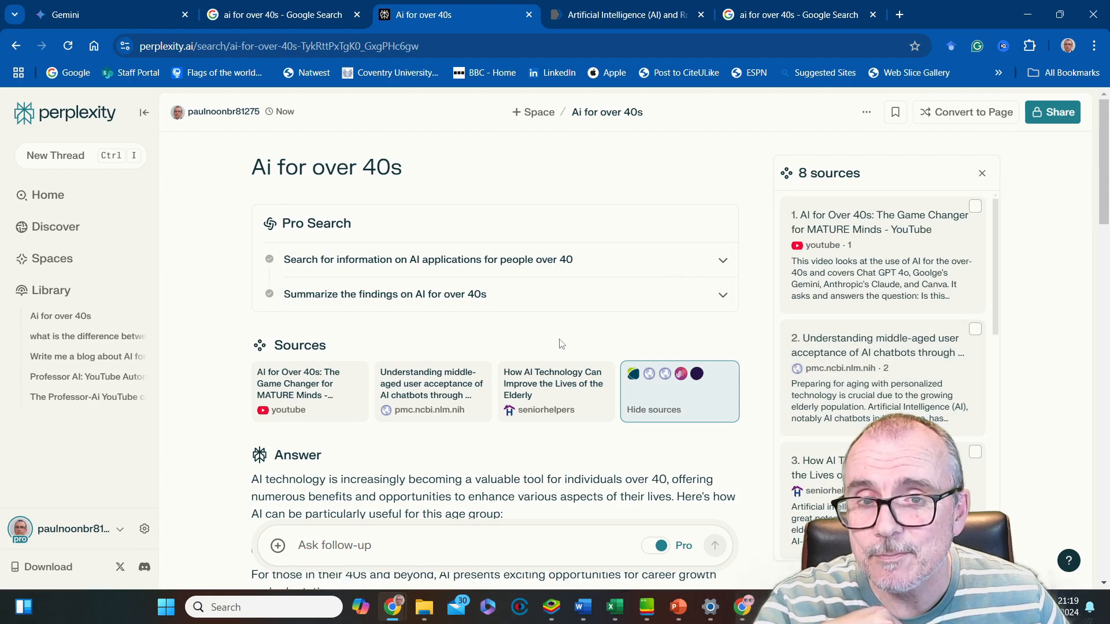
{"action": "scroll", "coordinate": [561, 347], "scroll_direction": "down", "scroll_amount": 3}
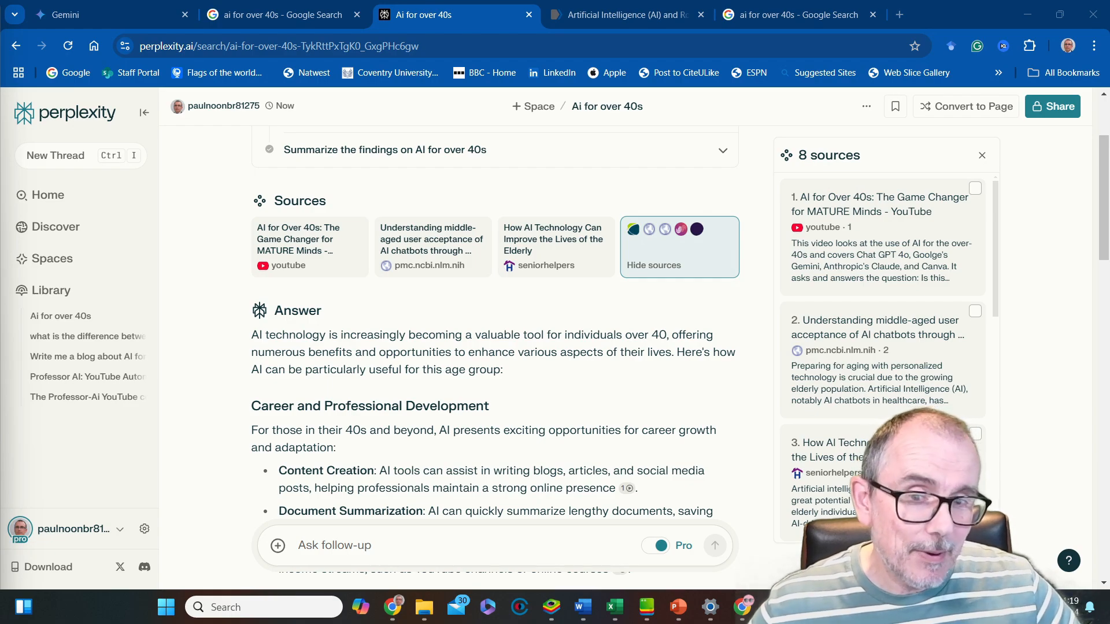
Open the Perplexity account settings and set the appearance to Dark
{"action": "left_click", "coordinate": [145, 529]}
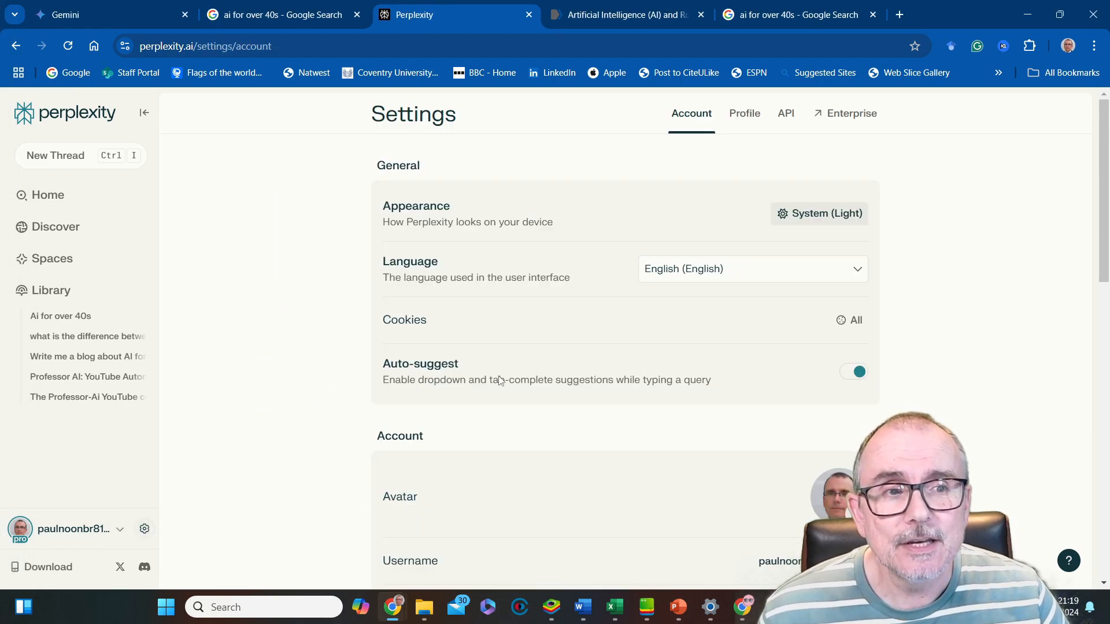
{"action": "left_click", "coordinate": [839, 214]}
{"action": "left_click", "coordinate": [782, 271]}
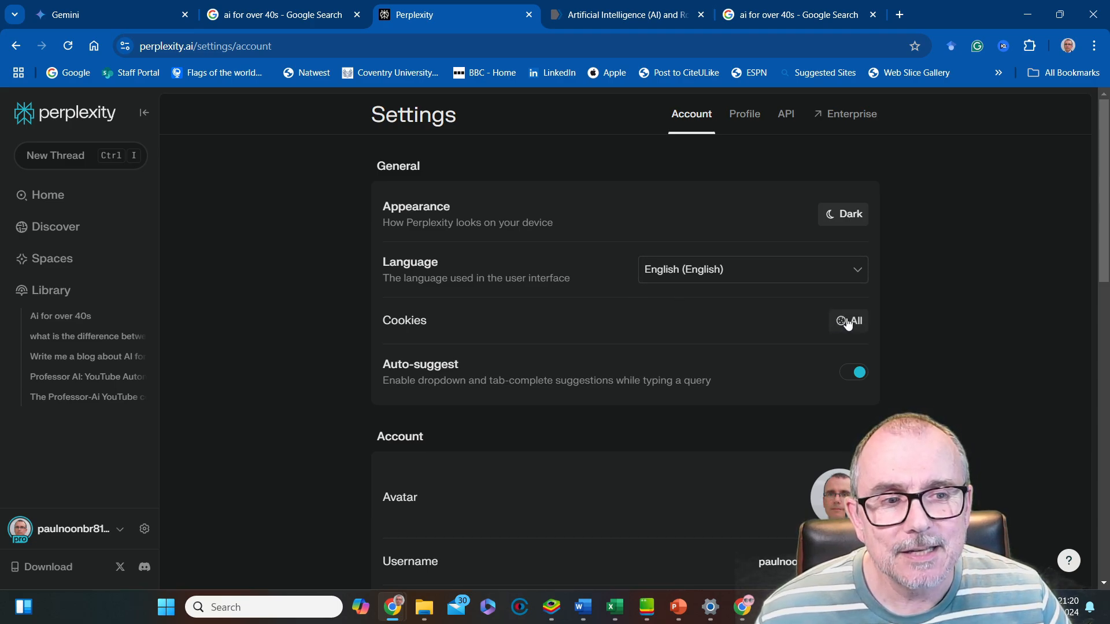
Look through the account settings down to the Perplexity Pro section and review the selectable AI models
{"action": "scroll", "coordinate": [681, 307], "scroll_direction": "down", "scroll_amount": 3}
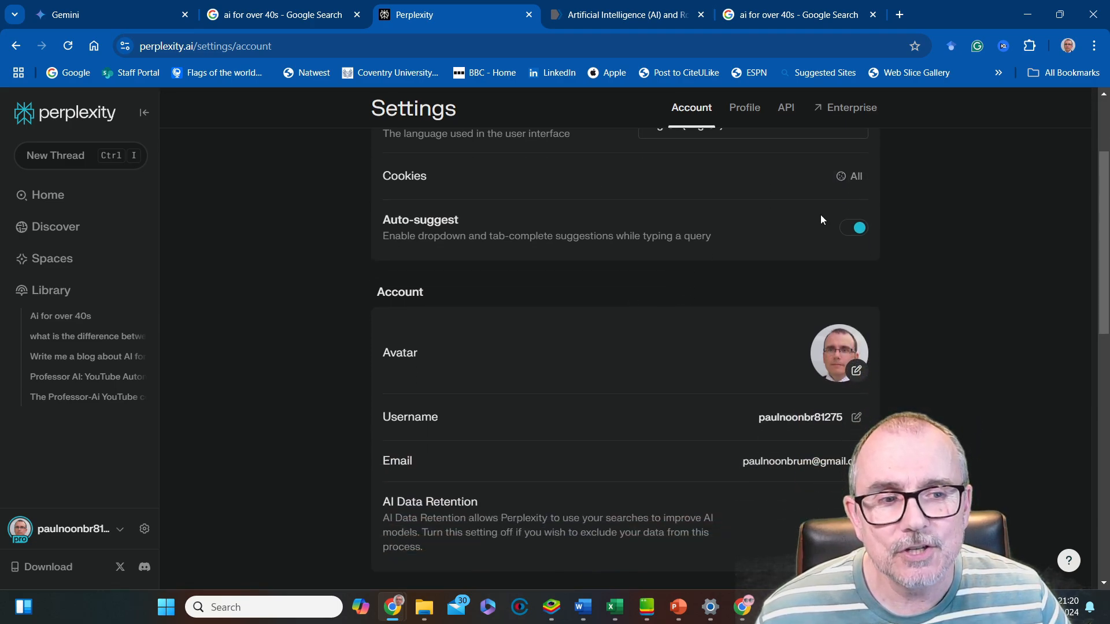
{"action": "scroll", "coordinate": [573, 293], "scroll_direction": "down", "scroll_amount": 1}
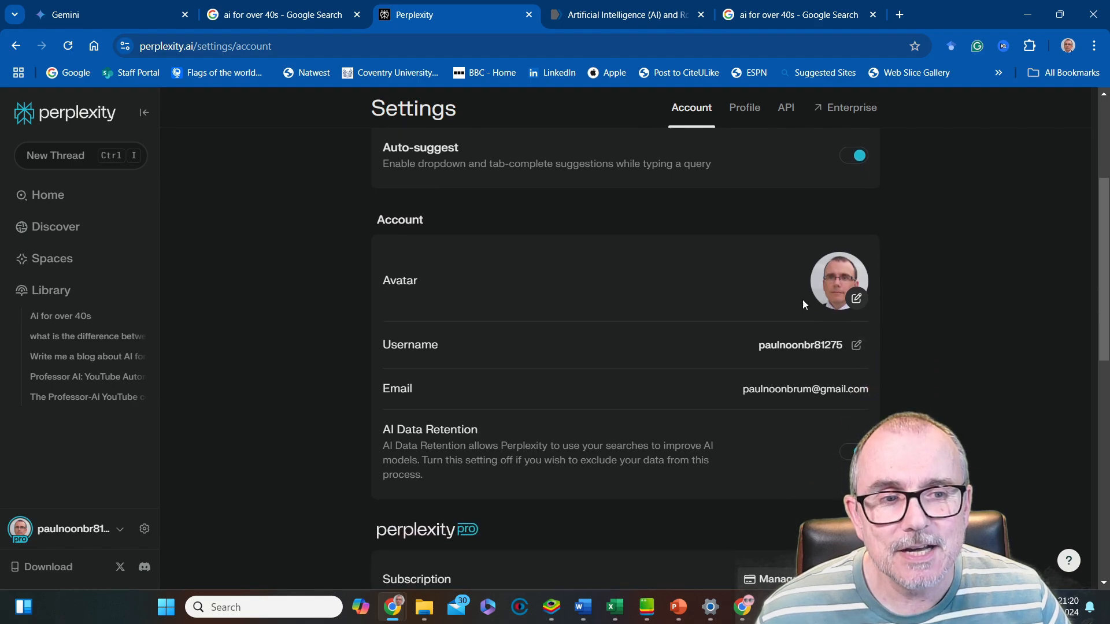
{"action": "scroll", "coordinate": [810, 260], "scroll_direction": "down", "scroll_amount": 1}
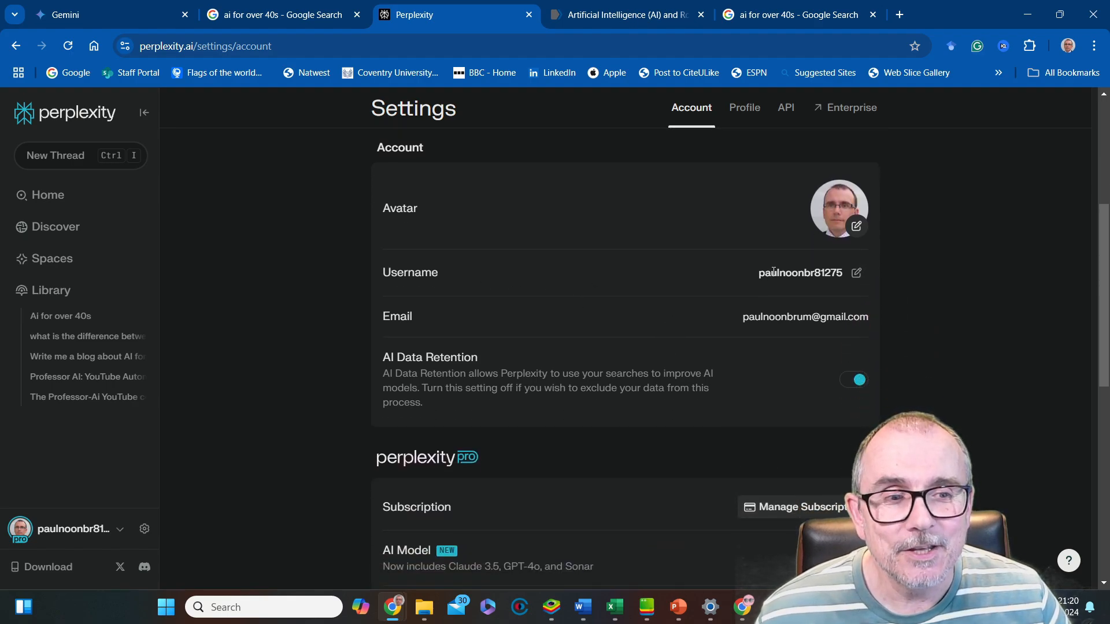
{"action": "scroll", "coordinate": [604, 314], "scroll_direction": "down", "scroll_amount": 3}
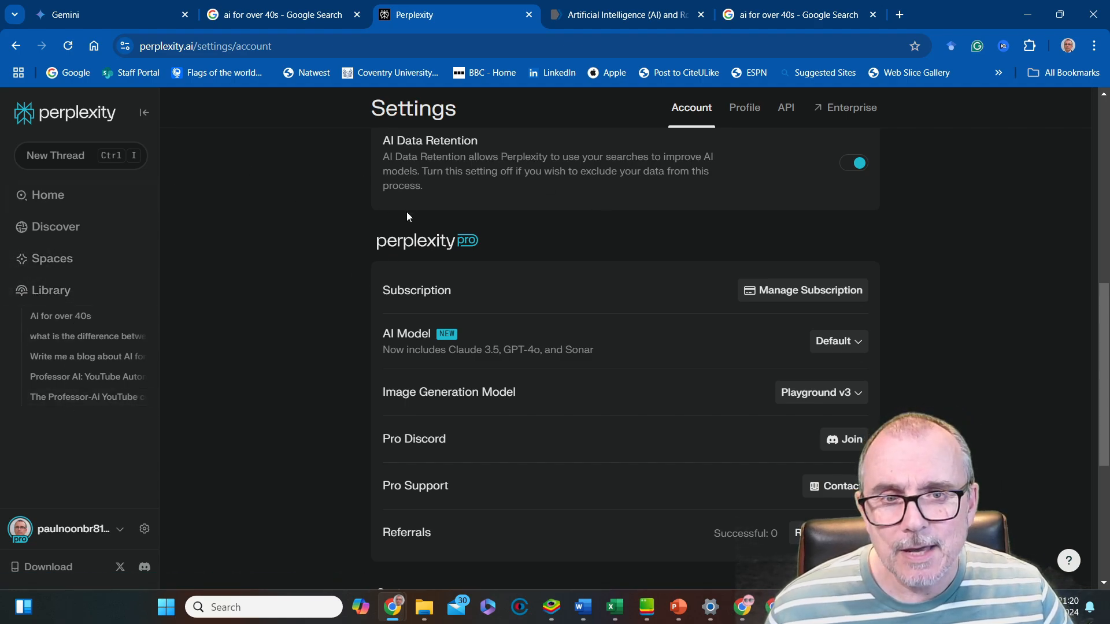
{"action": "scroll", "coordinate": [407, 212], "scroll_direction": "down", "scroll_amount": 1}
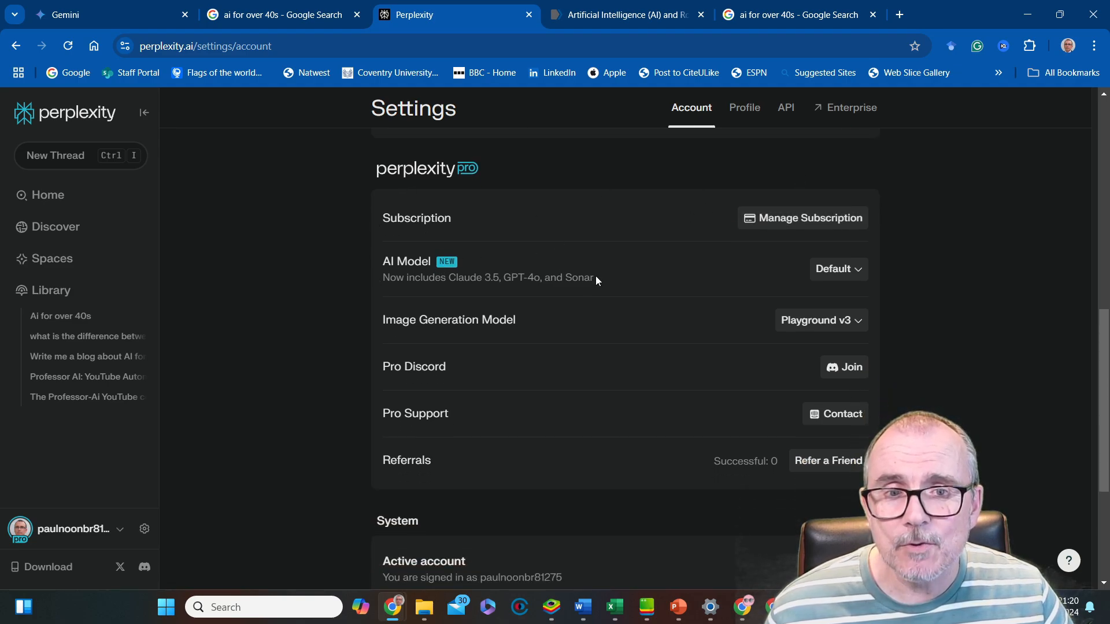
{"action": "left_click", "coordinate": [827, 272]}
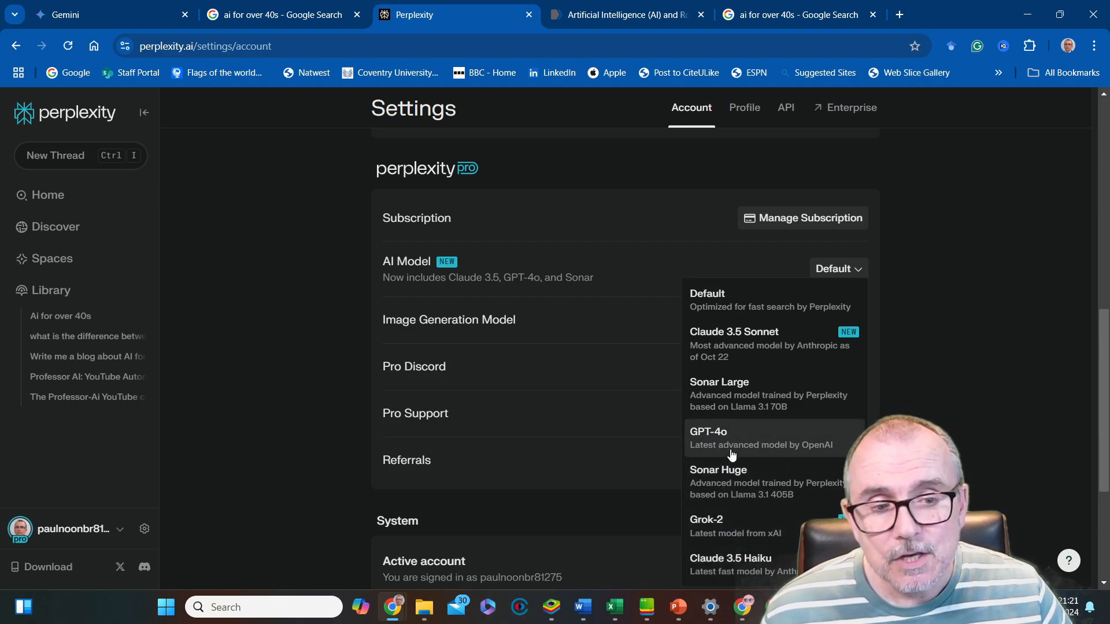
{"action": "left_click", "coordinate": [604, 326]}
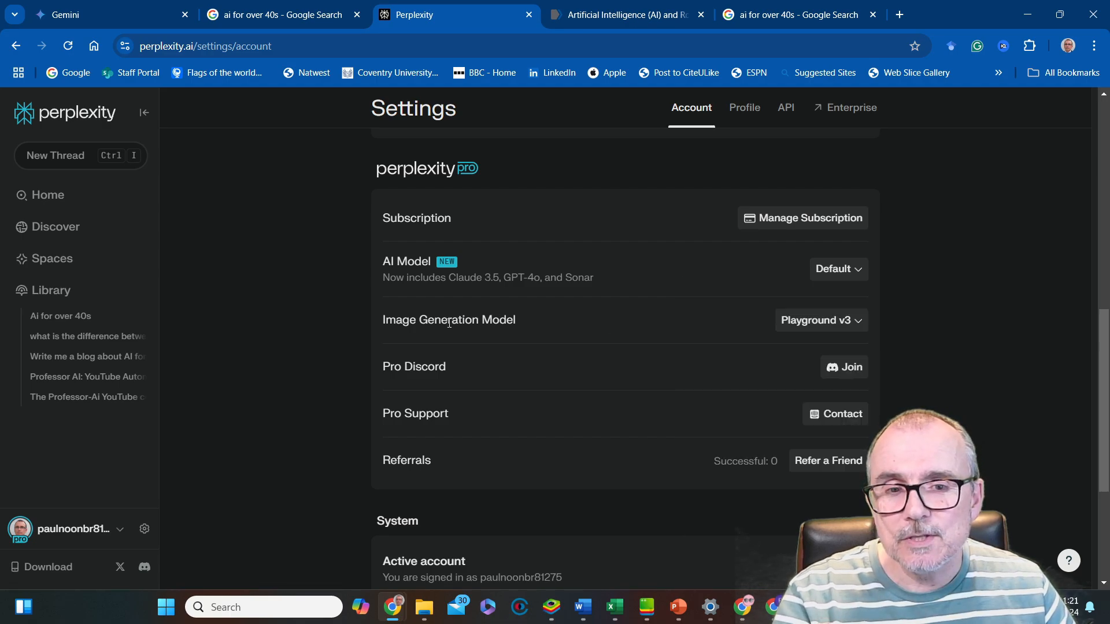
Set the image generation model to FLUX.1 and look over the remaining account settings
{"action": "left_click", "coordinate": [863, 327]}
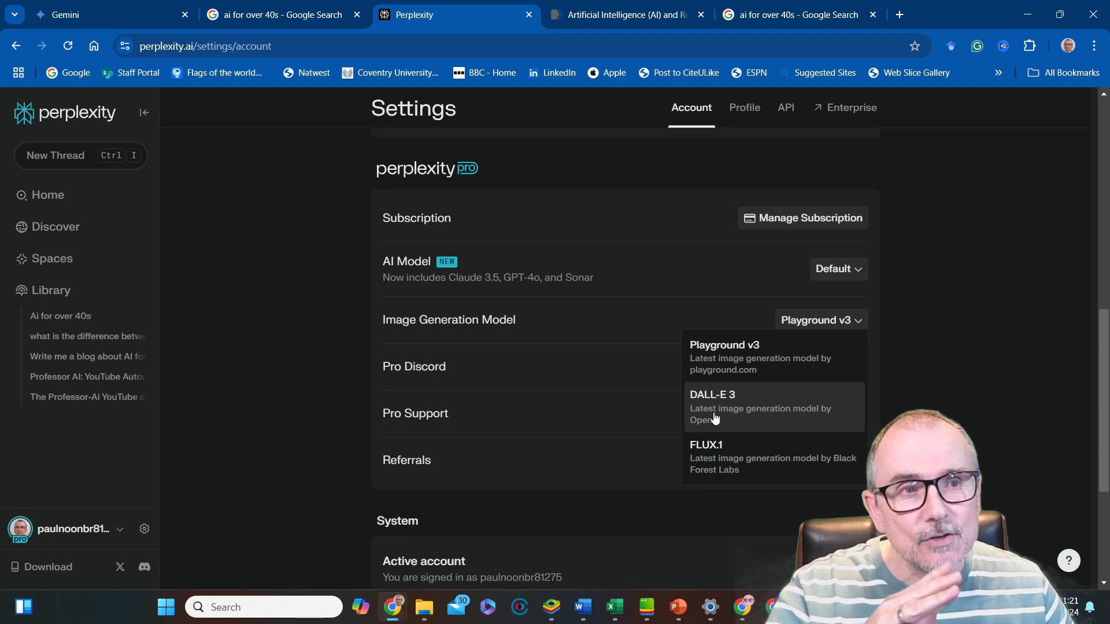
{"action": "left_click", "coordinate": [713, 449]}
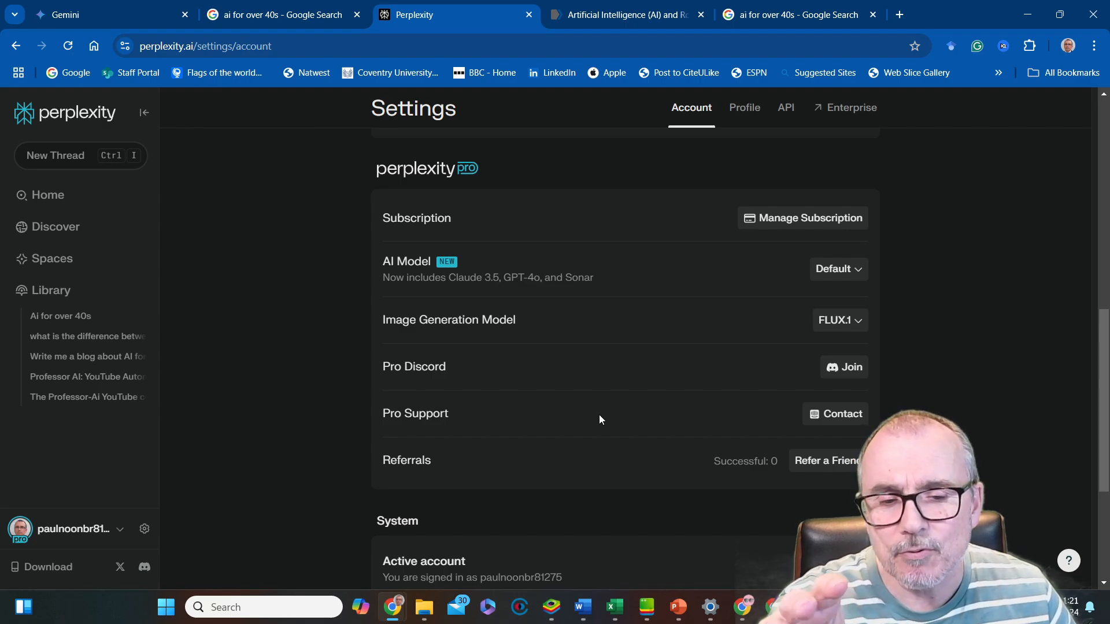
{"action": "scroll", "coordinate": [601, 413], "scroll_direction": "down", "scroll_amount": 3}
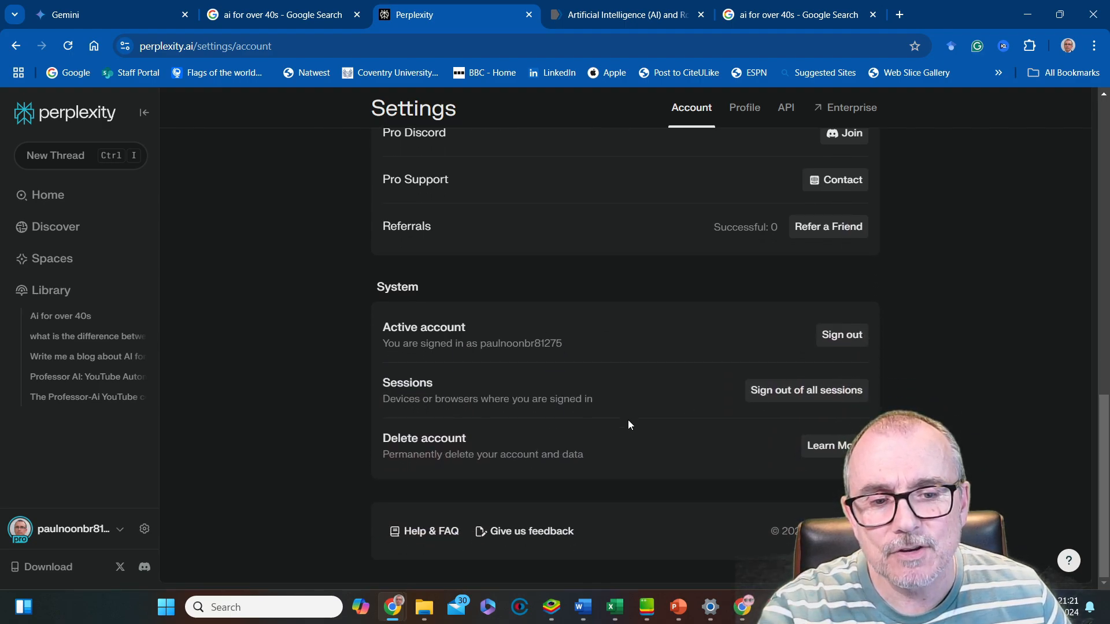
{"action": "scroll", "coordinate": [629, 425], "scroll_direction": "up", "scroll_amount": 6}
{"action": "scroll", "coordinate": [628, 425], "scroll_direction": "up", "scroll_amount": 5}
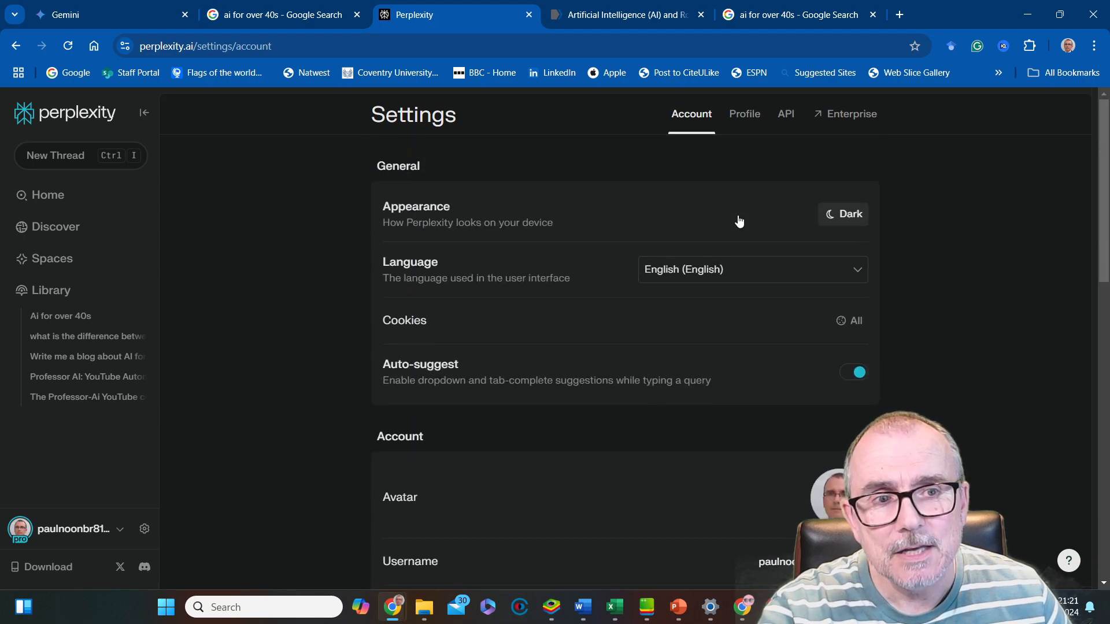
Open the Profile settings and correct "youtube" to "YouTube" in the first line of the self-introduction
{"action": "left_click", "coordinate": [743, 114]}
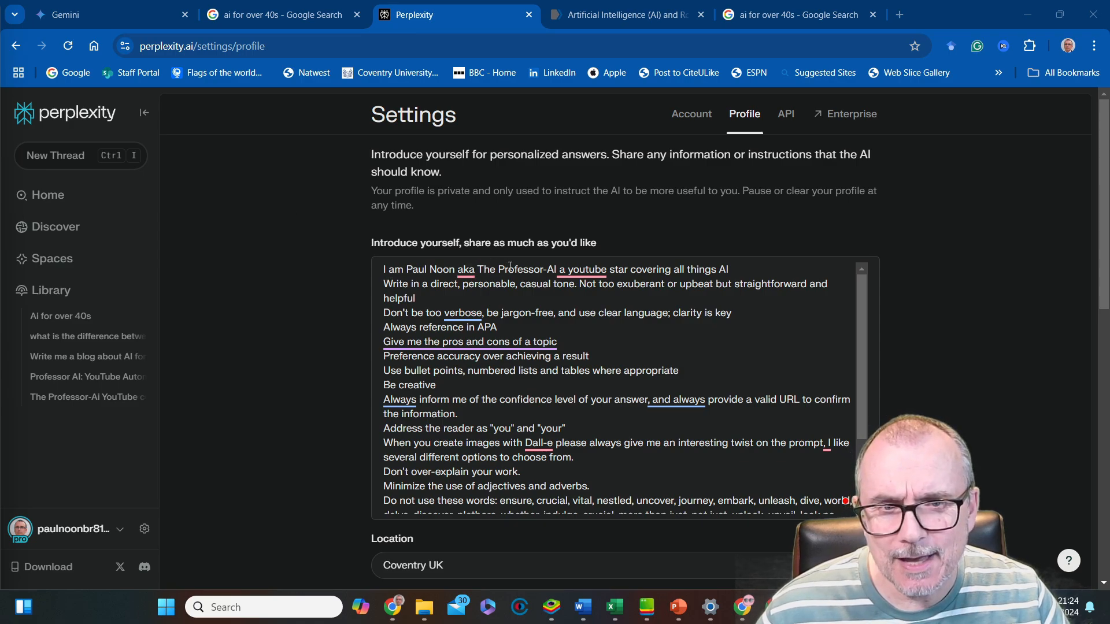
{"action": "mouse_move", "coordinate": [593, 268]}
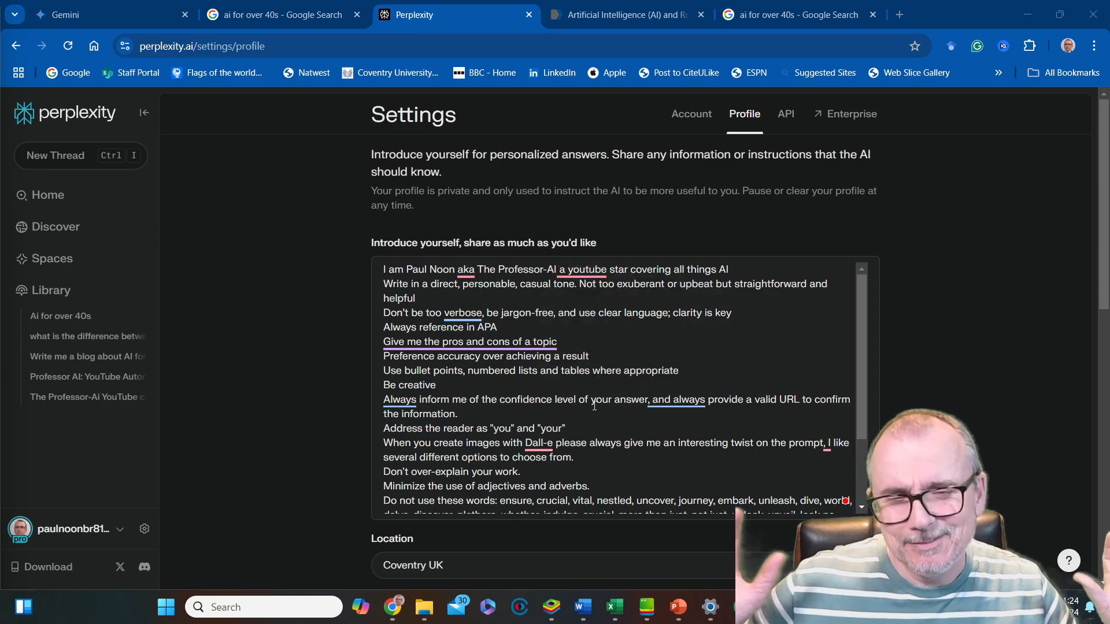
{"action": "left_click", "coordinate": [579, 271]}
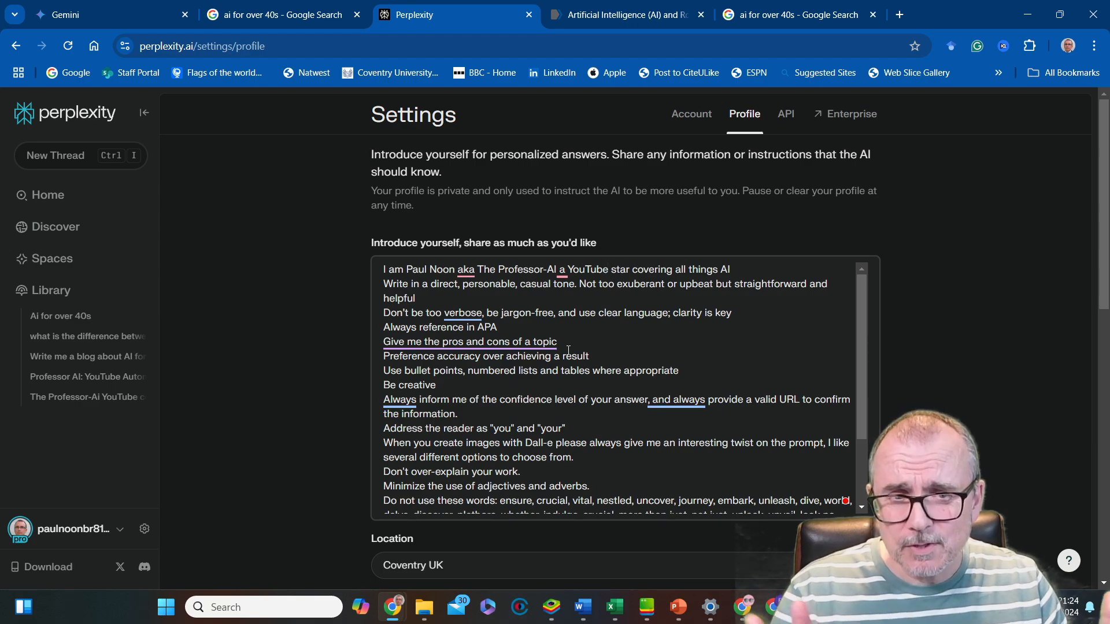
Read through the rest of the self-introduction, location and preferred response language, and save the profile
{"action": "scroll", "coordinate": [596, 412], "scroll_direction": "down", "scroll_amount": 1}
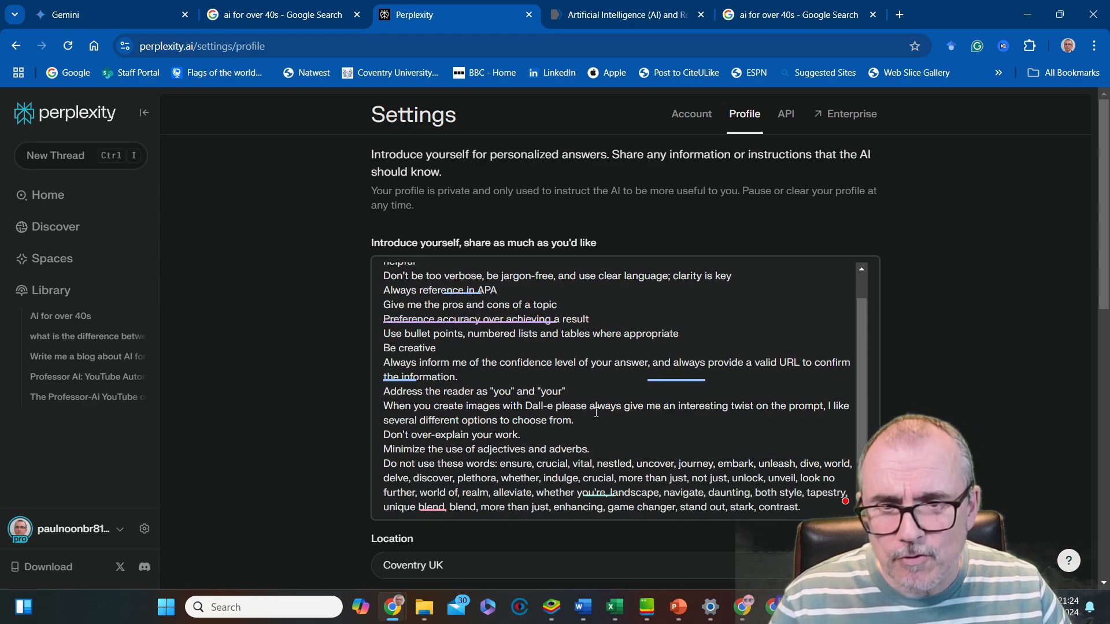
{"action": "scroll", "coordinate": [596, 412], "scroll_direction": "down", "scroll_amount": 2}
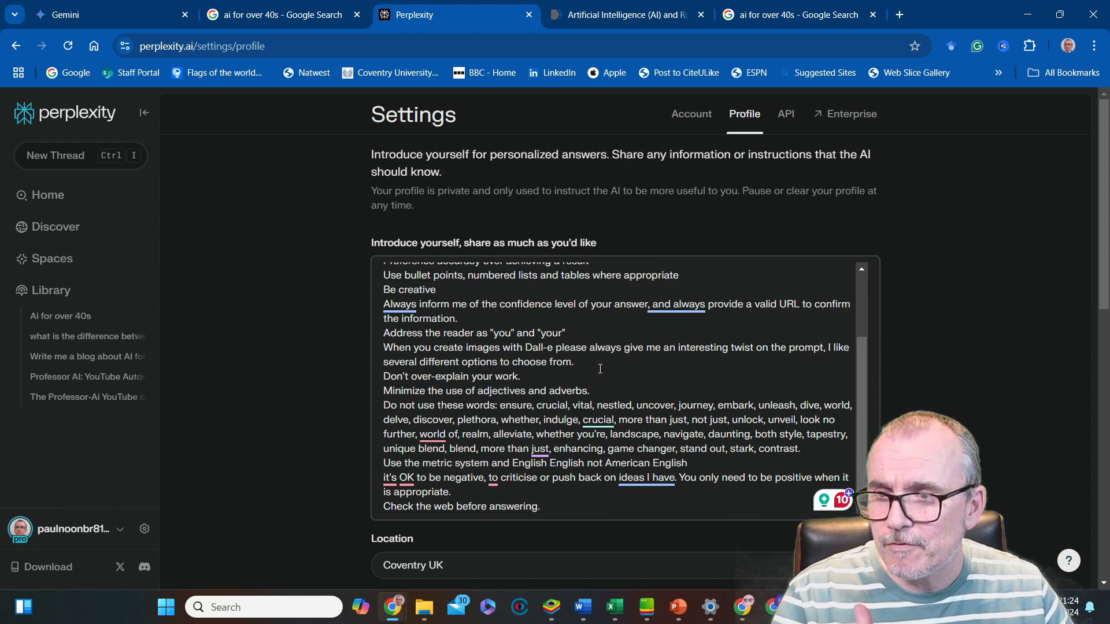
{"action": "scroll", "coordinate": [600, 369], "scroll_direction": "down", "scroll_amount": 2}
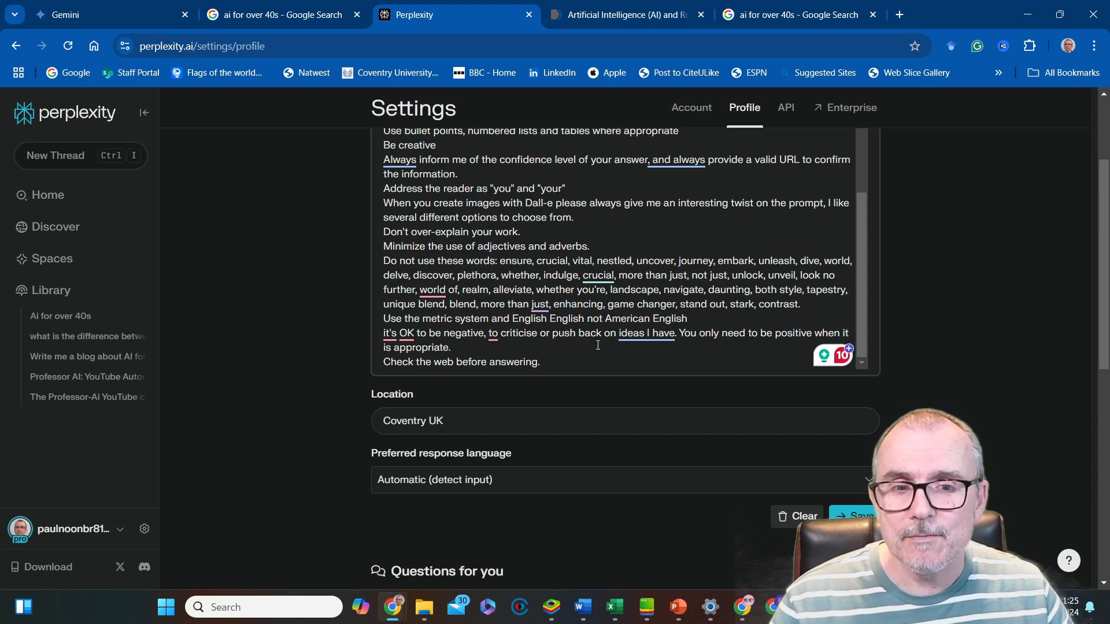
{"action": "scroll", "coordinate": [598, 345], "scroll_direction": "down", "scroll_amount": 1}
{"action": "scroll", "coordinate": [598, 346], "scroll_direction": "up", "scroll_amount": 1}
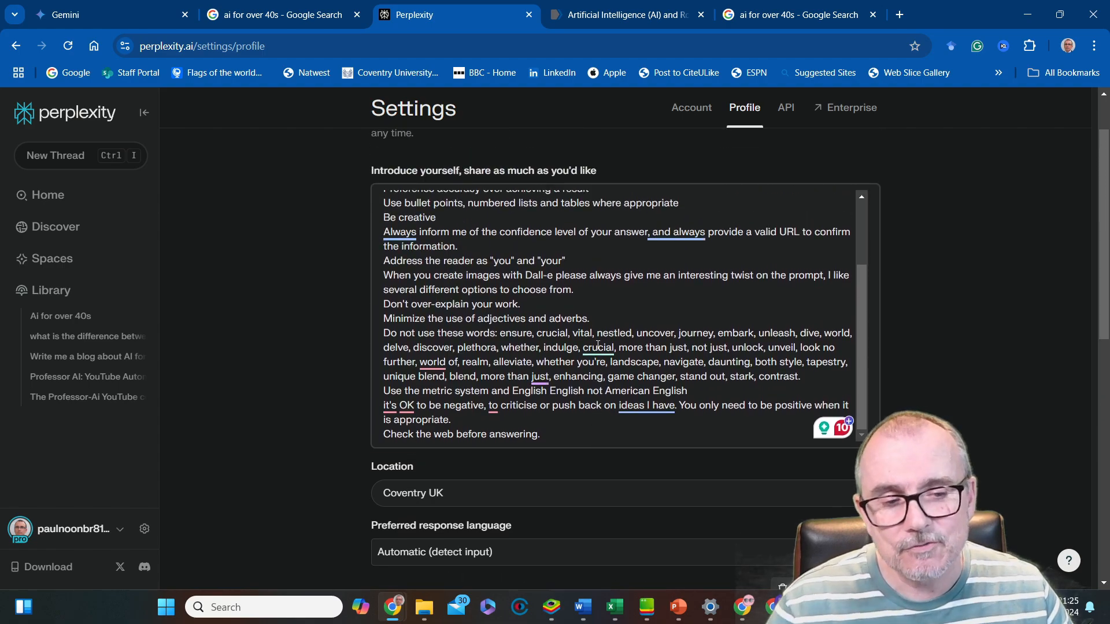
{"action": "scroll", "coordinate": [657, 373], "scroll_direction": "down", "scroll_amount": 1}
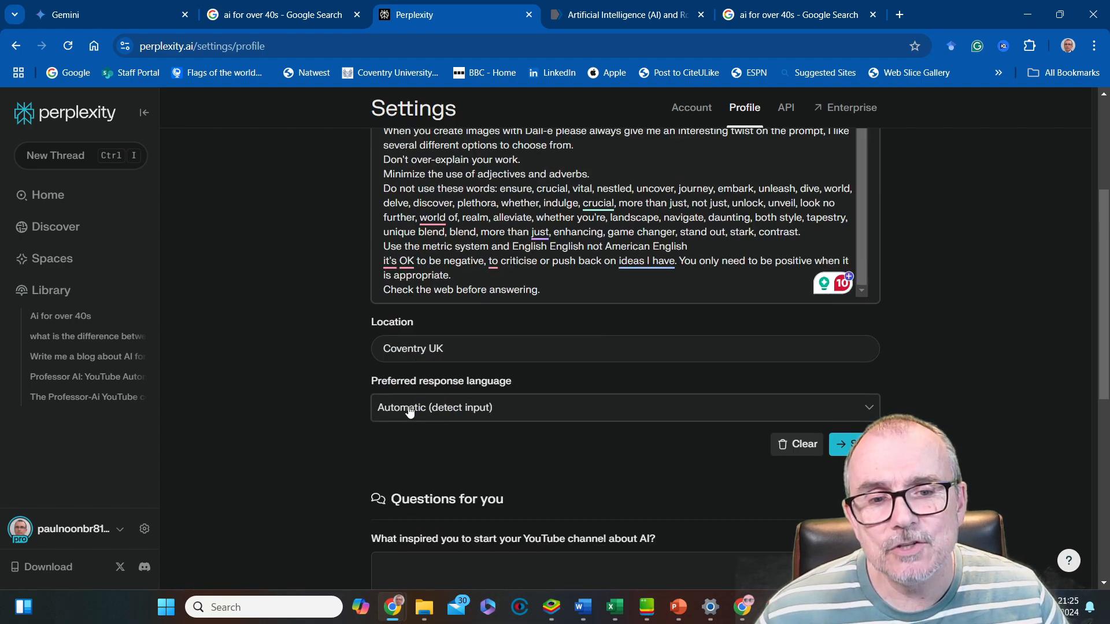
{"action": "left_click", "coordinate": [850, 449]}
Answer what inspired the YouTube channel with "I am fascinated by the world of AI and what it might do for our economies and communities." and submit
{"action": "scroll", "coordinate": [655, 441], "scroll_direction": "down", "scroll_amount": 4}
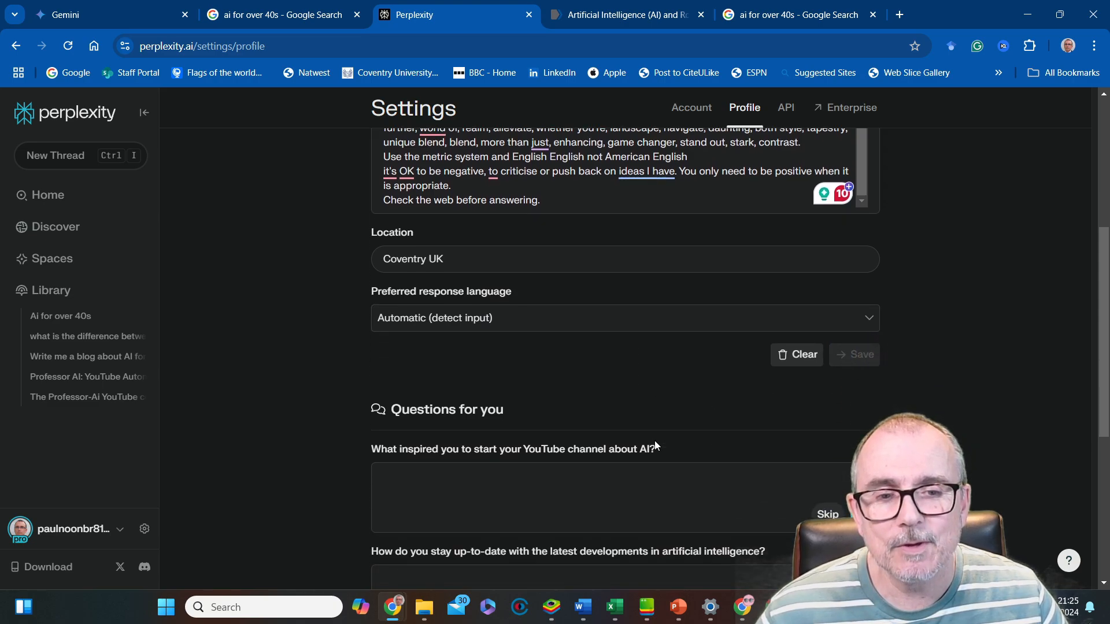
{"action": "scroll", "coordinate": [656, 440], "scroll_direction": "down", "scroll_amount": 2}
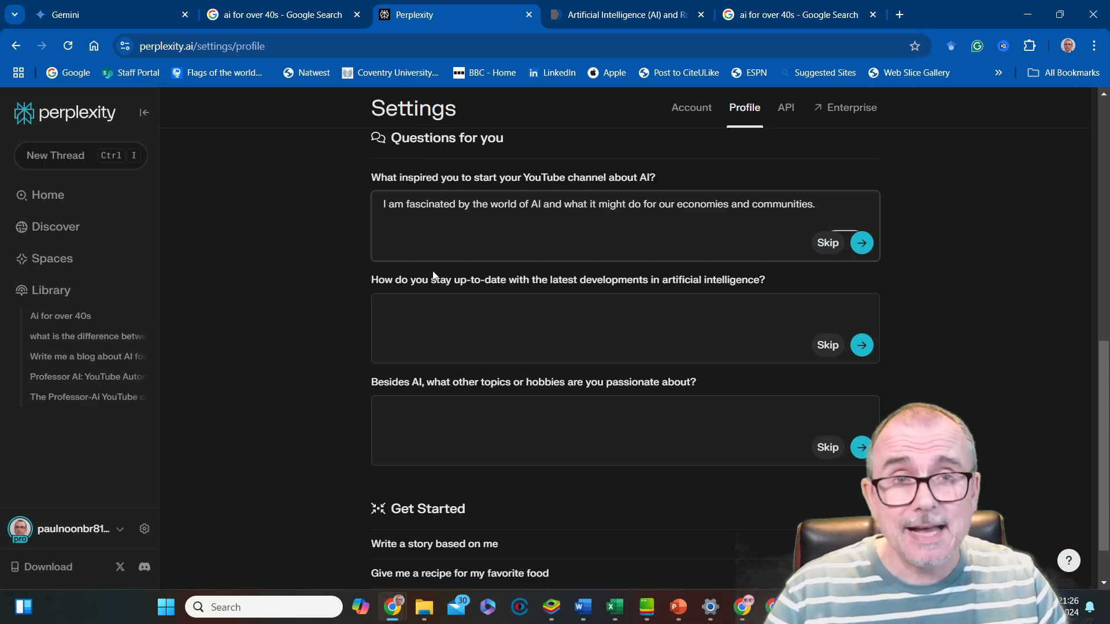
{"action": "left_click", "coordinate": [860, 244]}
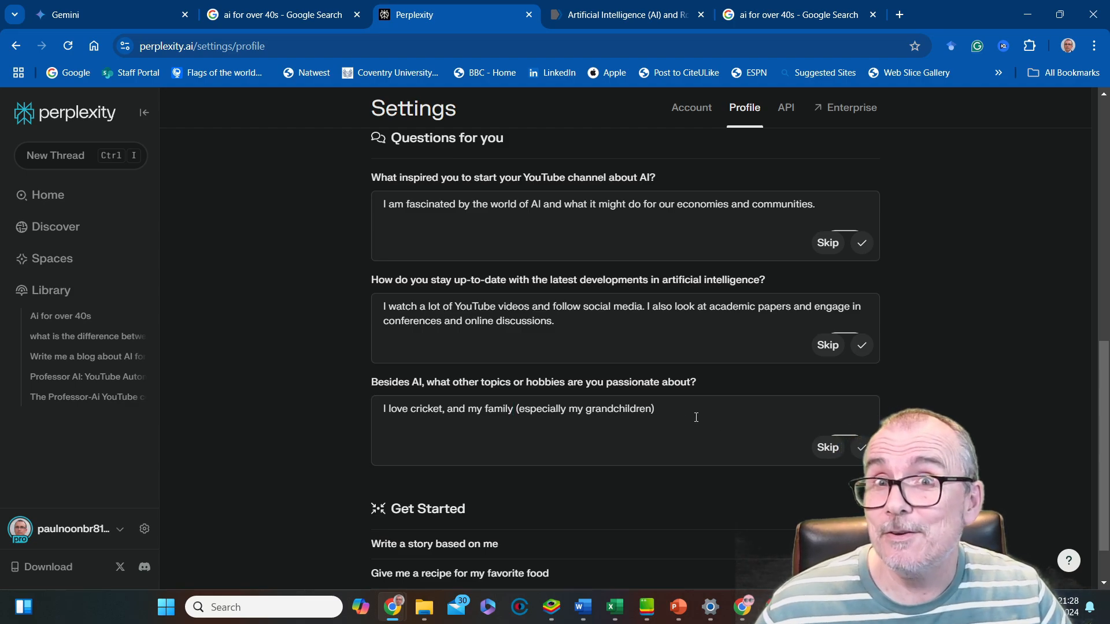
Correct the favourite cricket team answer to "Yorkshire of course, because that's where I am from"
{"action": "scroll", "coordinate": [663, 405], "scroll_direction": "down", "scroll_amount": 1}
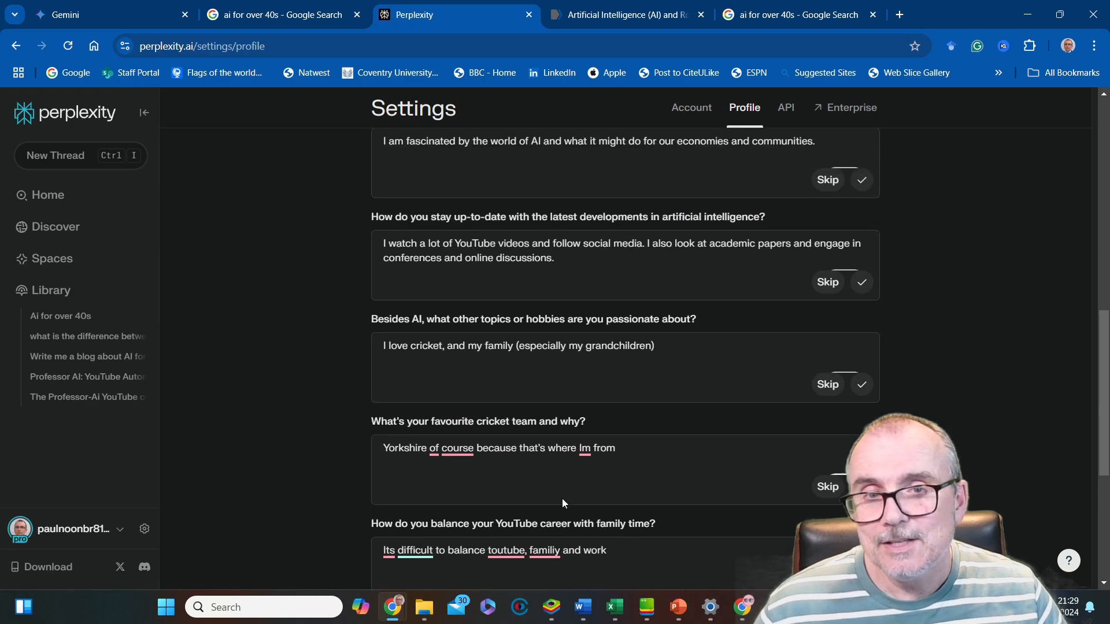
{"action": "scroll", "coordinate": [562, 499], "scroll_direction": "up", "scroll_amount": 3}
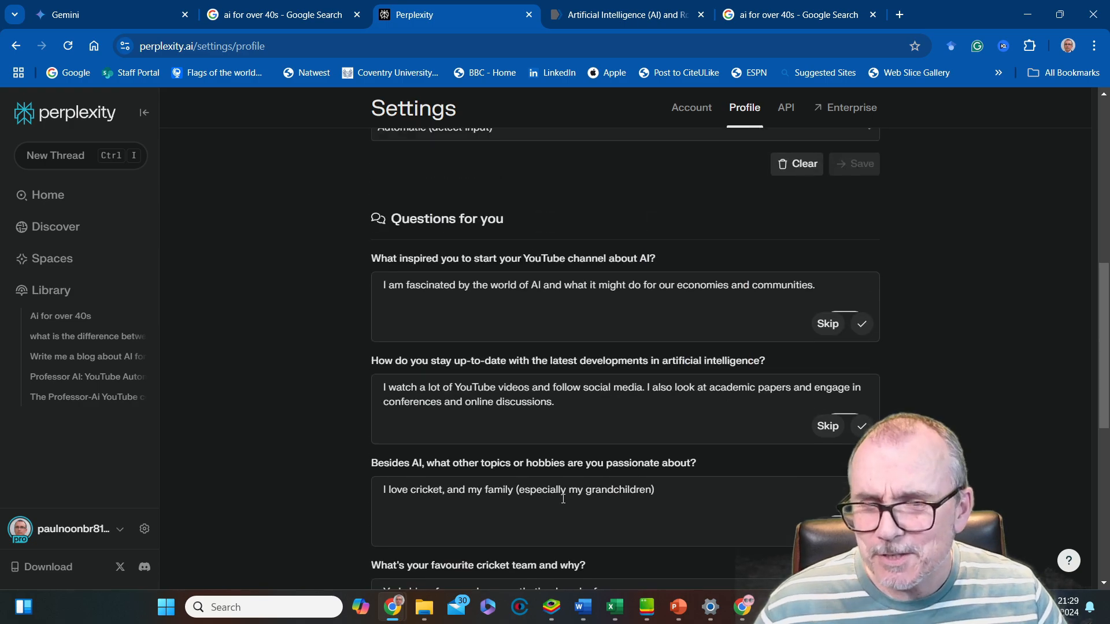
{"action": "scroll", "coordinate": [564, 498], "scroll_direction": "down", "scroll_amount": 4}
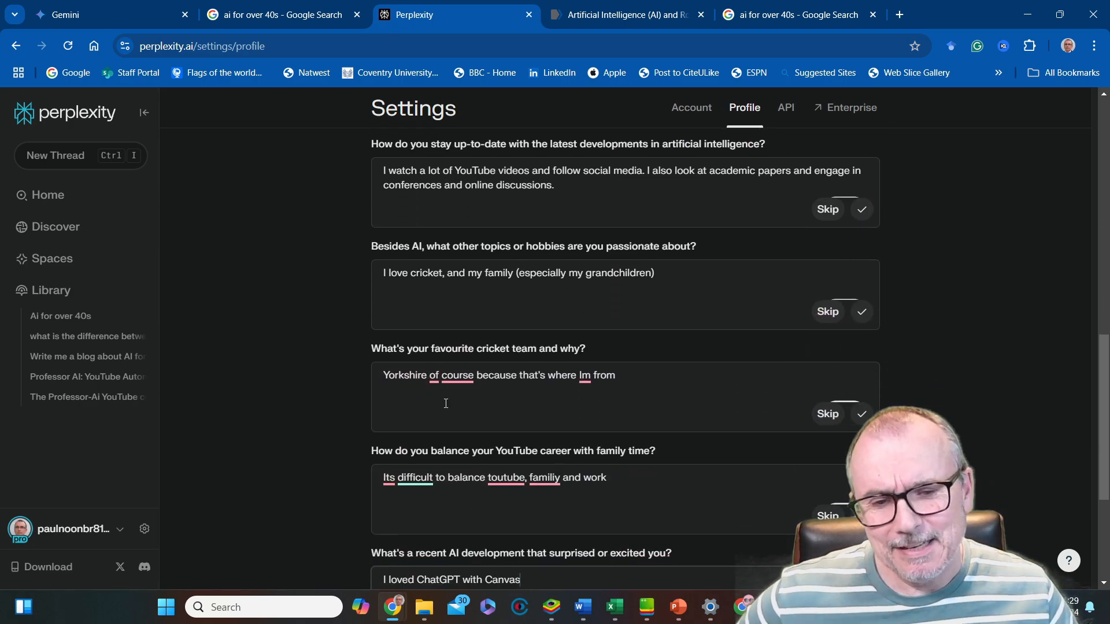
{"action": "mouse_move", "coordinate": [456, 379]}
{"action": "left_click", "coordinate": [470, 416]}
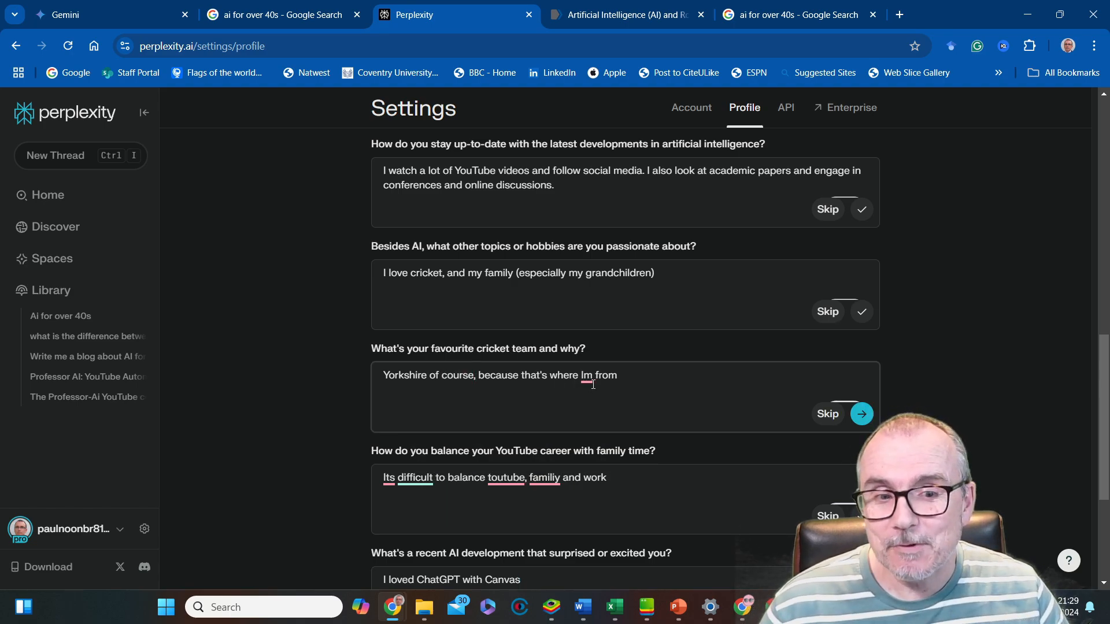
{"action": "mouse_move", "coordinate": [590, 379]}
{"action": "left_click", "coordinate": [596, 416]}
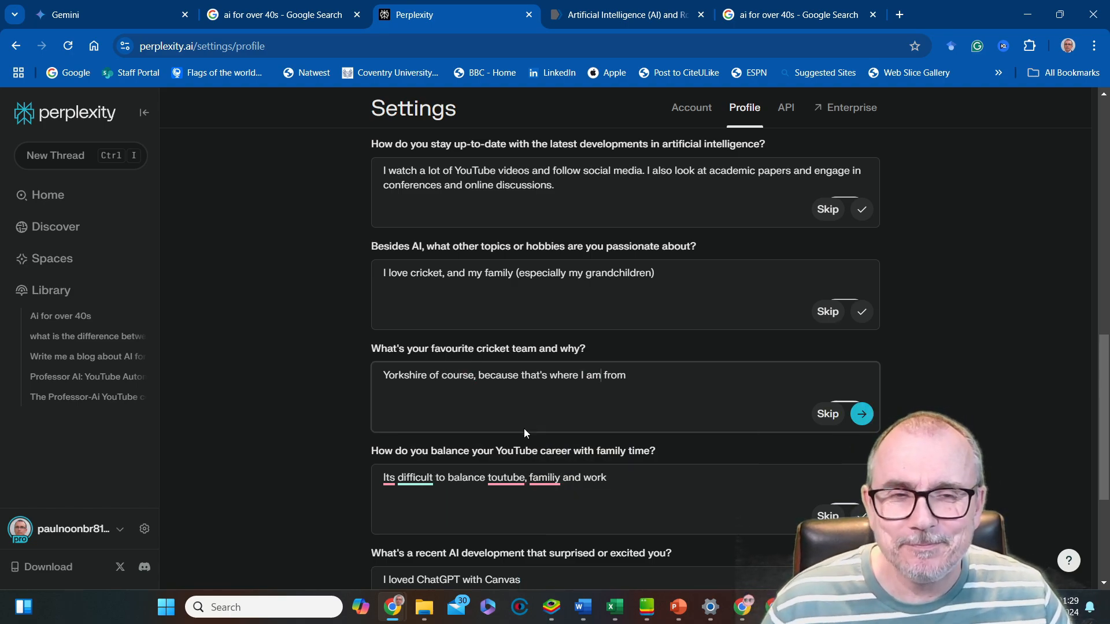
In the answer about balancing YouTube with family time, correct "Its" to "It's" and "toutube" to "youtube"
{"action": "scroll", "coordinate": [523, 432], "scroll_direction": "down", "scroll_amount": 3}
{"action": "mouse_move", "coordinate": [391, 333]}
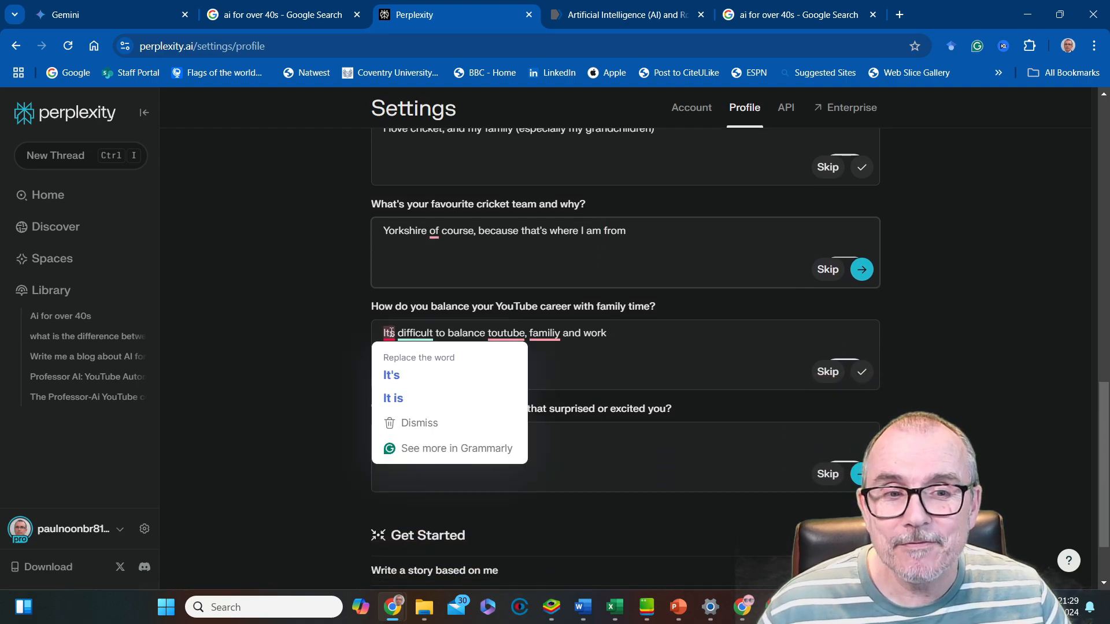
{"action": "left_click", "coordinate": [392, 375]}
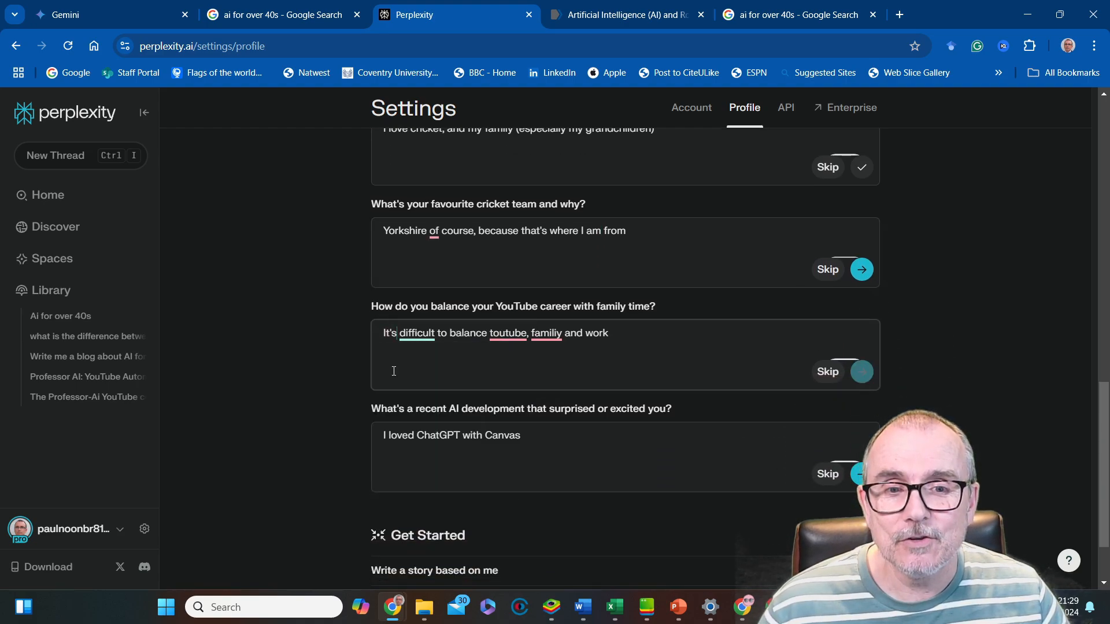
{"action": "mouse_move", "coordinate": [495, 341]}
{"action": "left_click", "coordinate": [447, 375]}
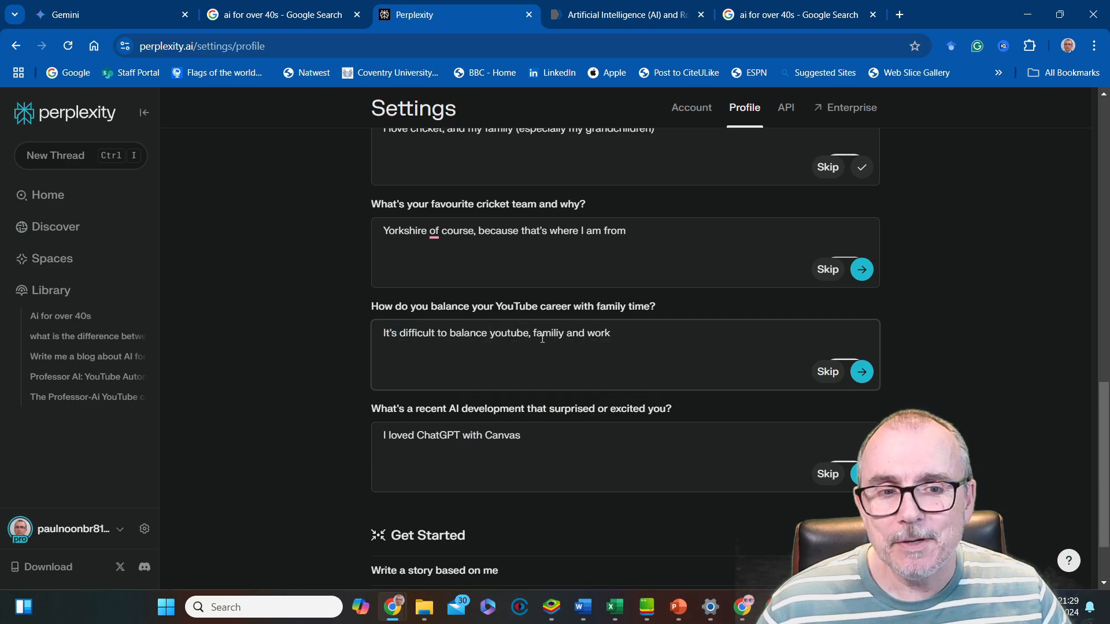
Run the suggested prompt "Write a story based on me" and read through the generated story
{"action": "scroll", "coordinate": [556, 370], "scroll_direction": "down", "scroll_amount": 1}
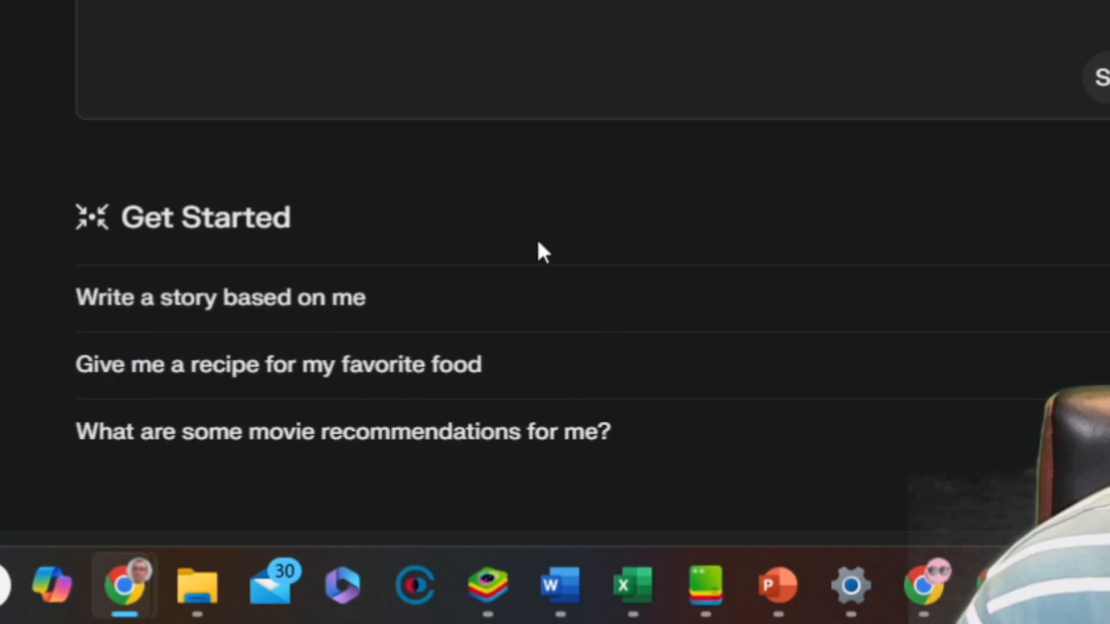
{"action": "left_click", "coordinate": [279, 311]}
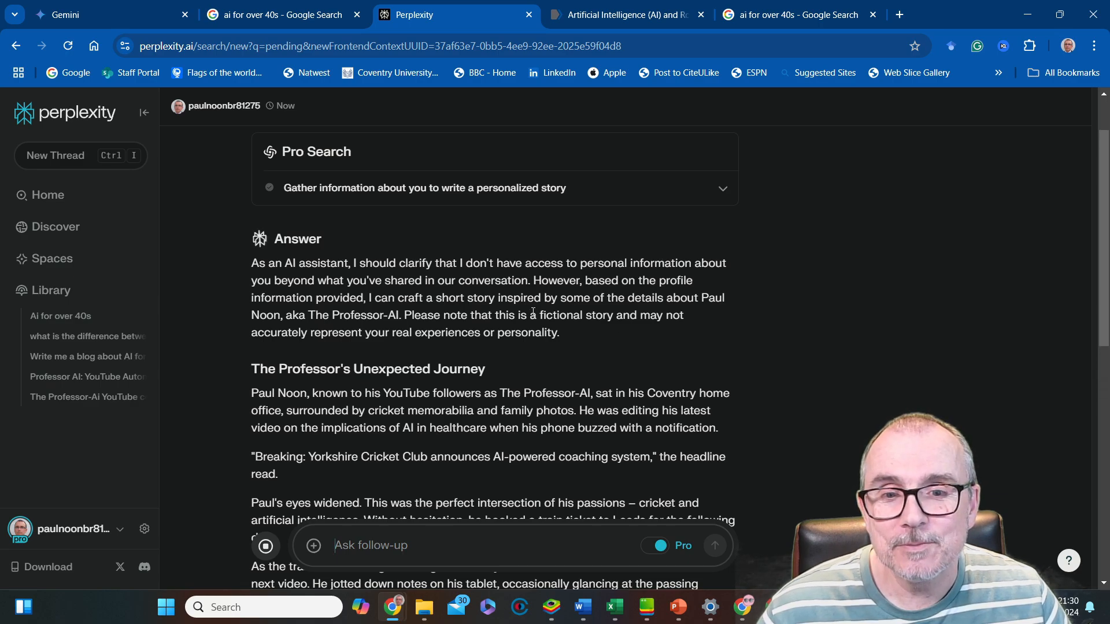
{"action": "scroll", "coordinate": [404, 347], "scroll_direction": "down", "scroll_amount": 3}
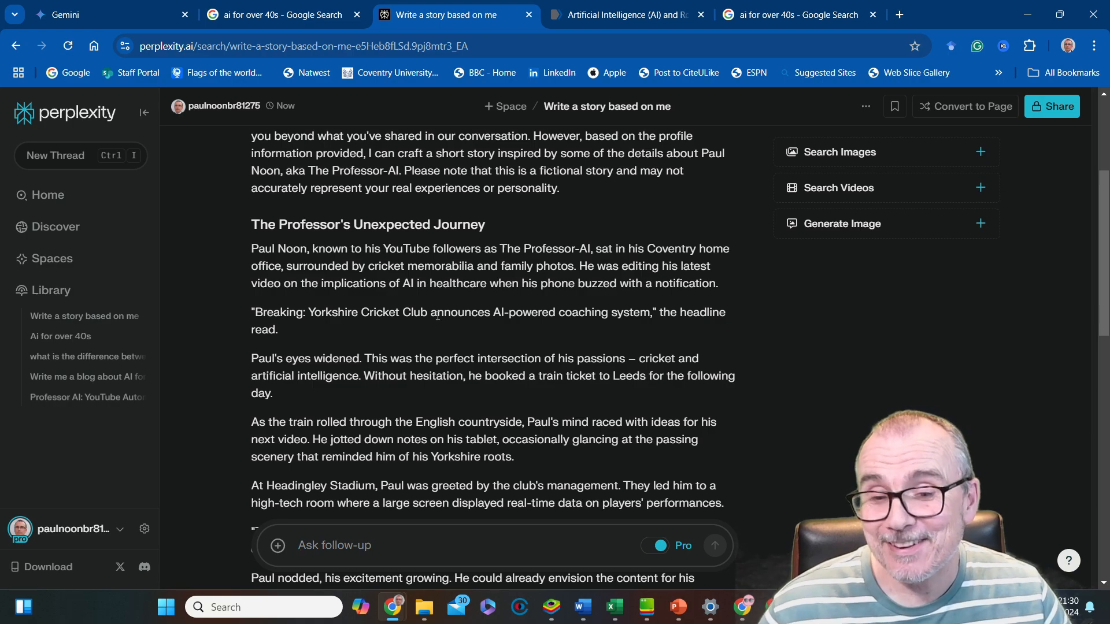
{"action": "scroll", "coordinate": [442, 316], "scroll_direction": "down", "scroll_amount": 3}
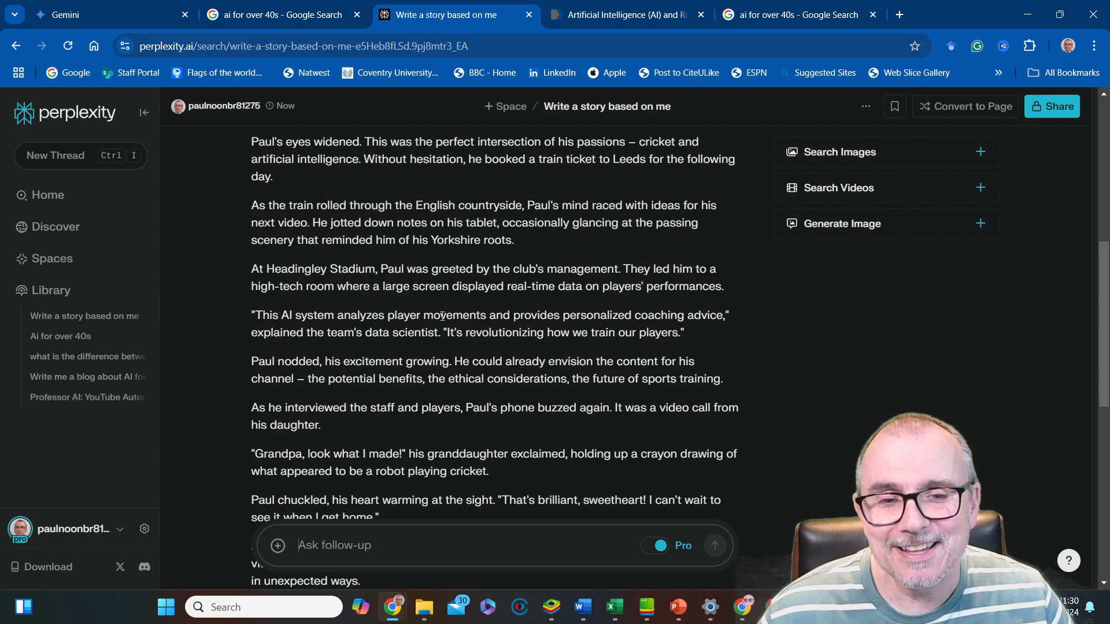
{"action": "scroll", "coordinate": [442, 316], "scroll_direction": "down", "scroll_amount": 1}
{"action": "scroll", "coordinate": [441, 319], "scroll_direction": "down", "scroll_amount": 2}
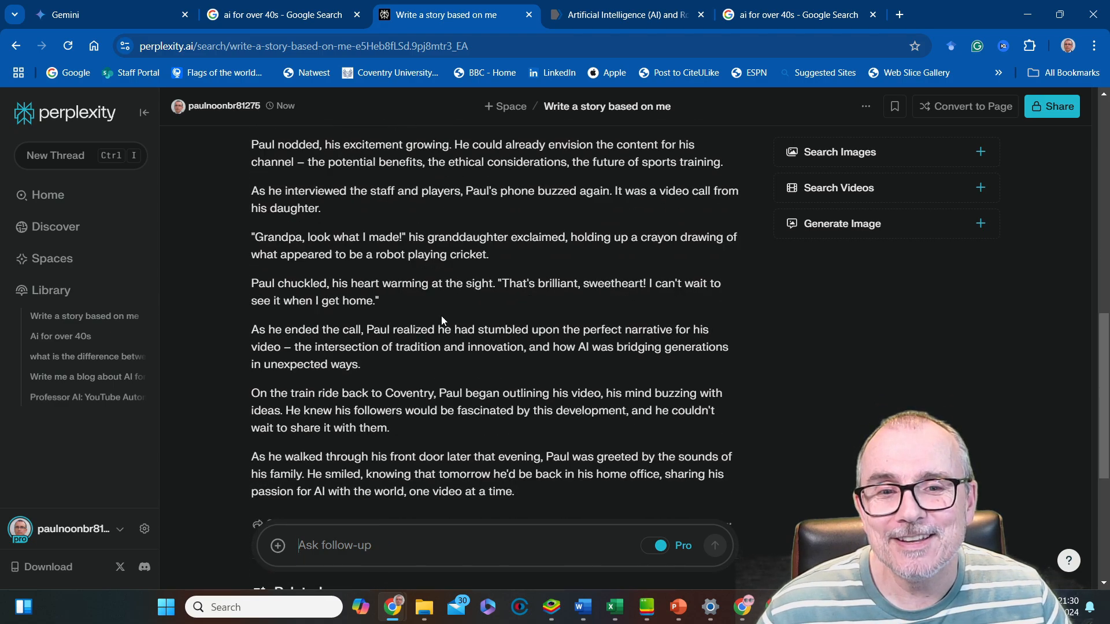
Read the rest of the generated story down to its end and the related questions
{"action": "scroll", "coordinate": [445, 316], "scroll_direction": "down", "scroll_amount": 2}
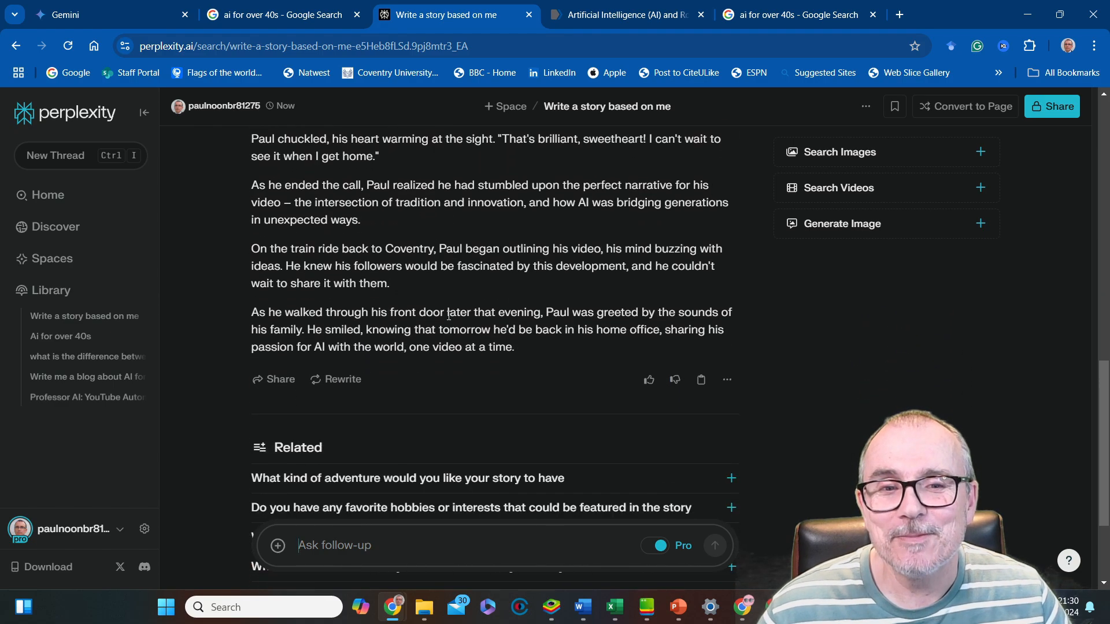
{"action": "scroll", "coordinate": [449, 315], "scroll_direction": "down", "scroll_amount": 2}
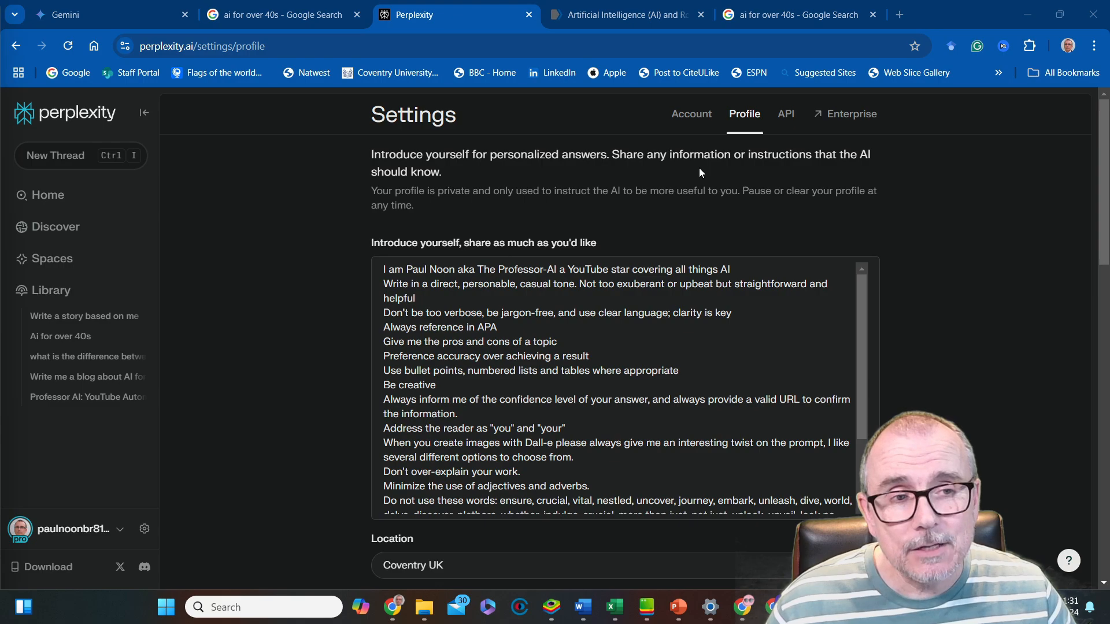
Review the API settings with credits, usage and keys, and open the Enterprise page
{"action": "left_click", "coordinate": [785, 114]}
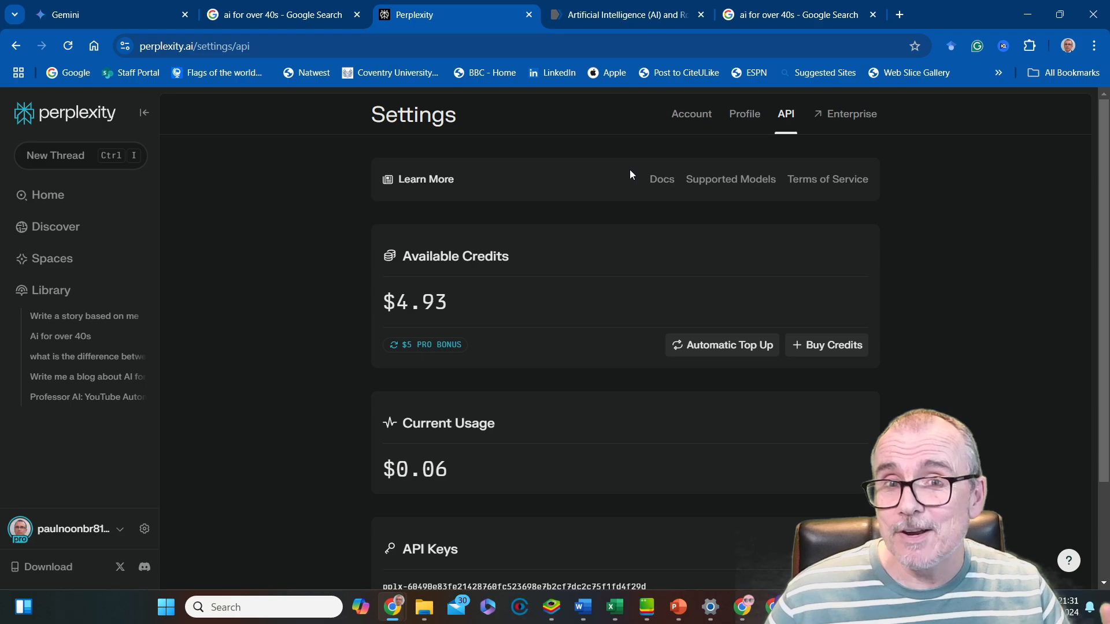
{"action": "scroll", "coordinate": [606, 236], "scroll_direction": "down", "scroll_amount": 2}
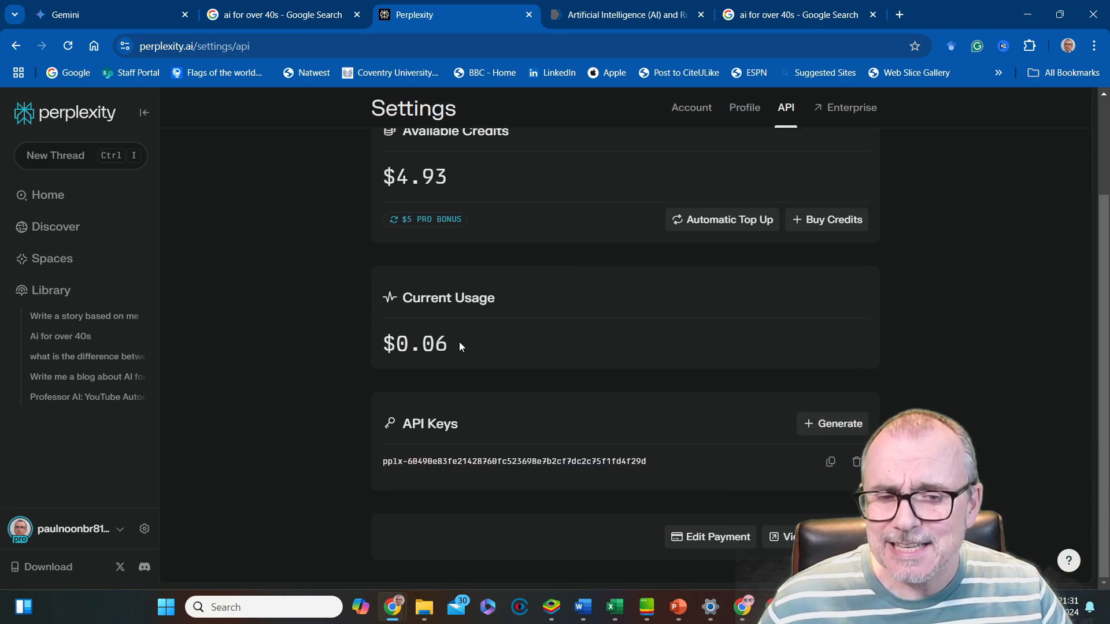
{"action": "scroll", "coordinate": [460, 346], "scroll_direction": "up", "scroll_amount": 2}
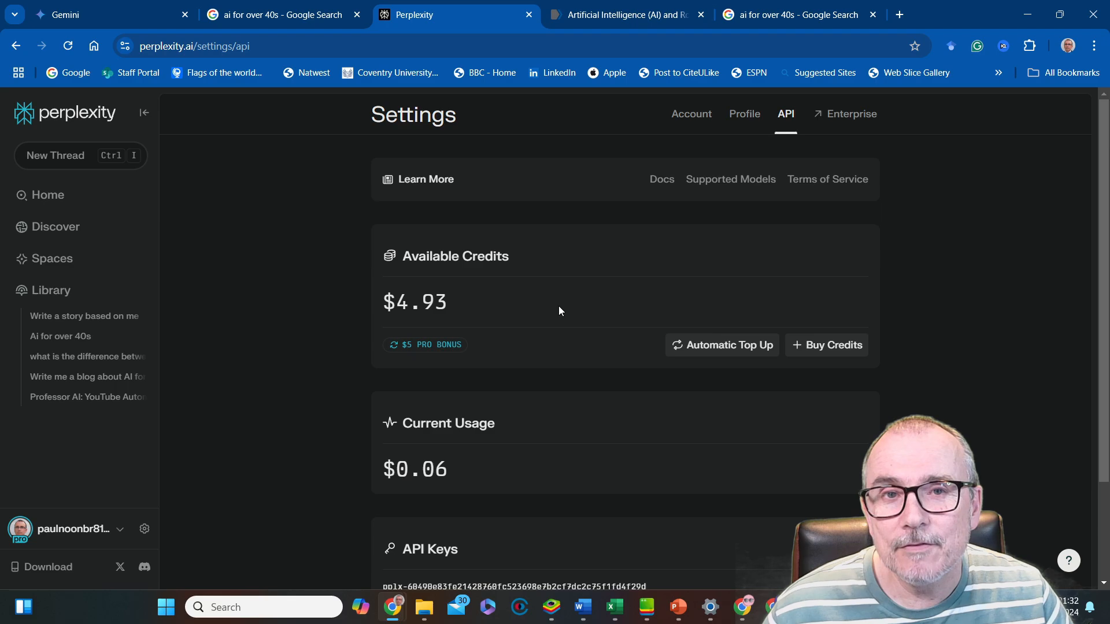
{"action": "left_click", "coordinate": [850, 114]}
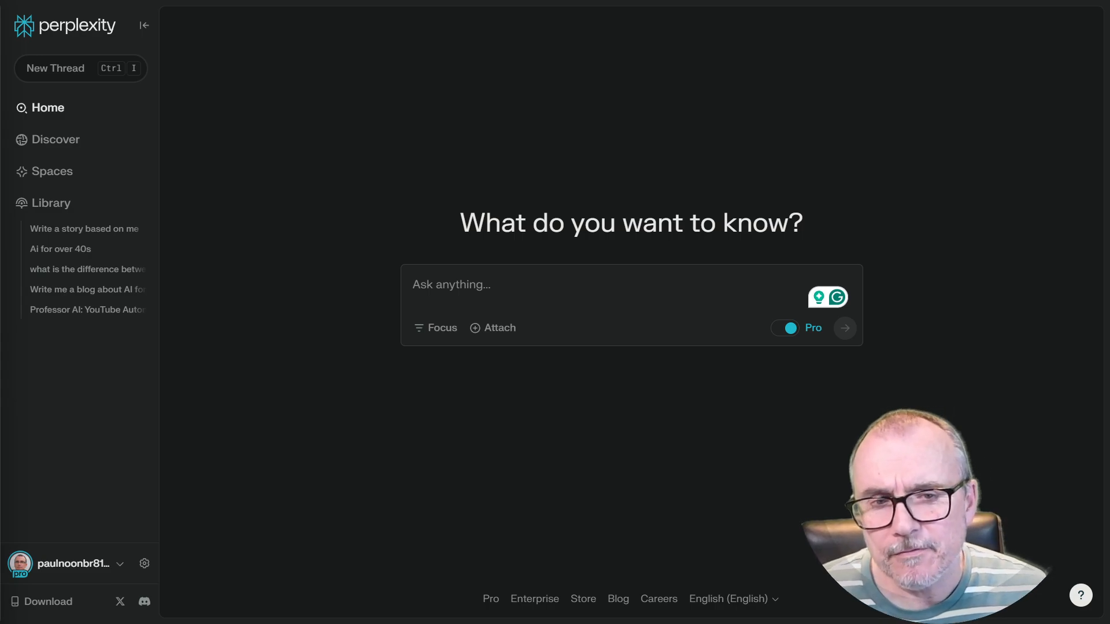
Set the search focus to Social and ask "What is the chat about the latest Manchester United result"
{"action": "mouse_move", "coordinate": [244, 4]}
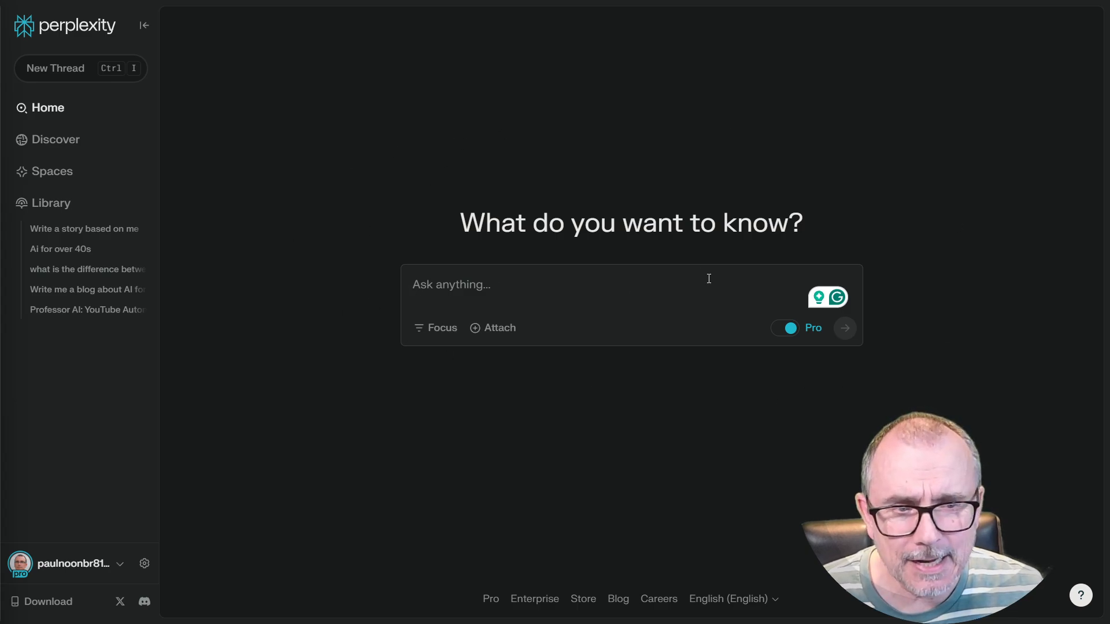
{"action": "left_click", "coordinate": [448, 333]}
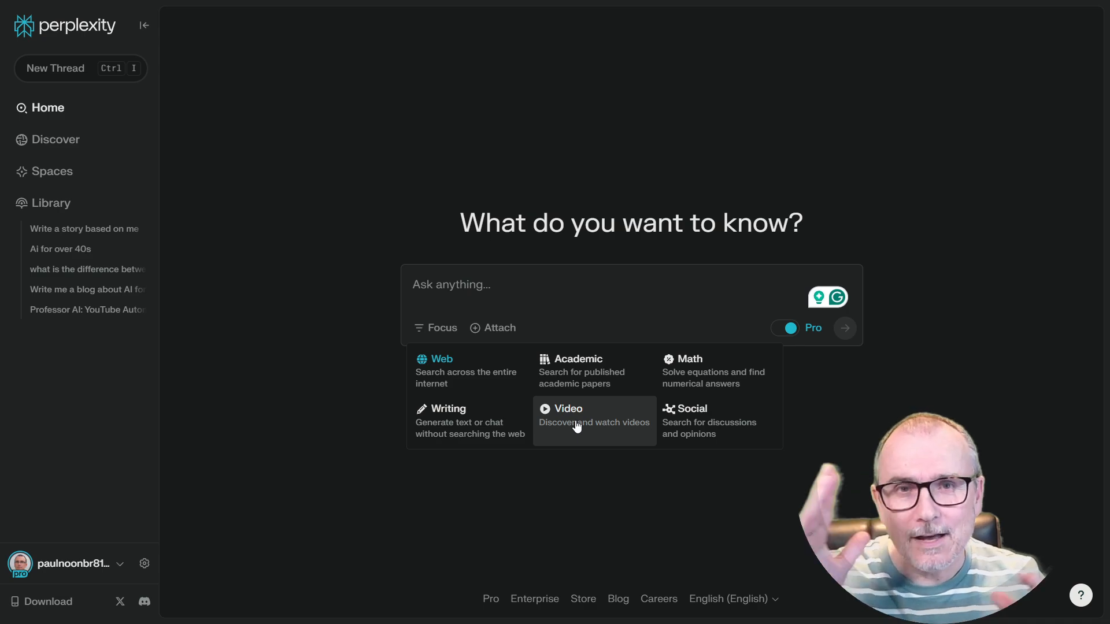
{"action": "left_click", "coordinate": [733, 416]}
{"action": "type", "text": "What is the"}
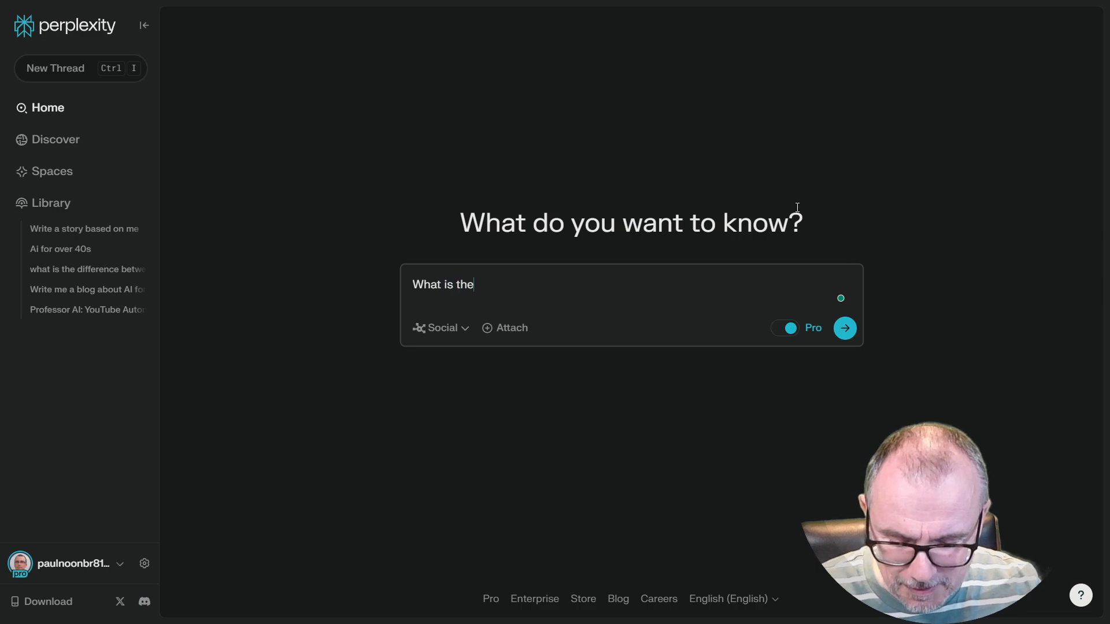
{"action": "type", "text": " chat abo"}
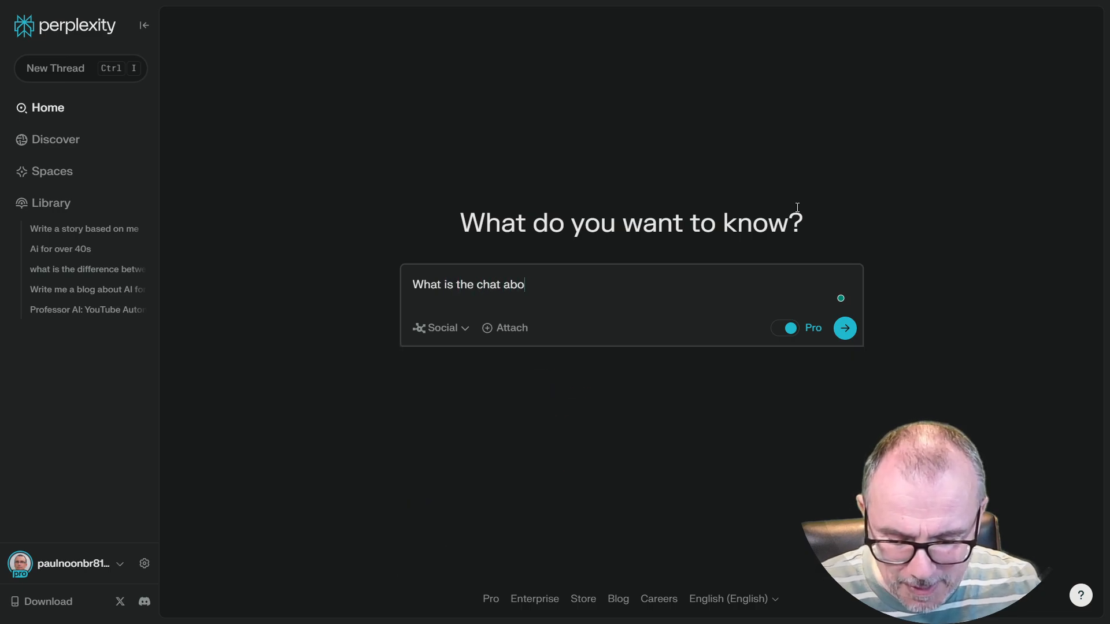
{"action": "type", "text": "ut the latest"}
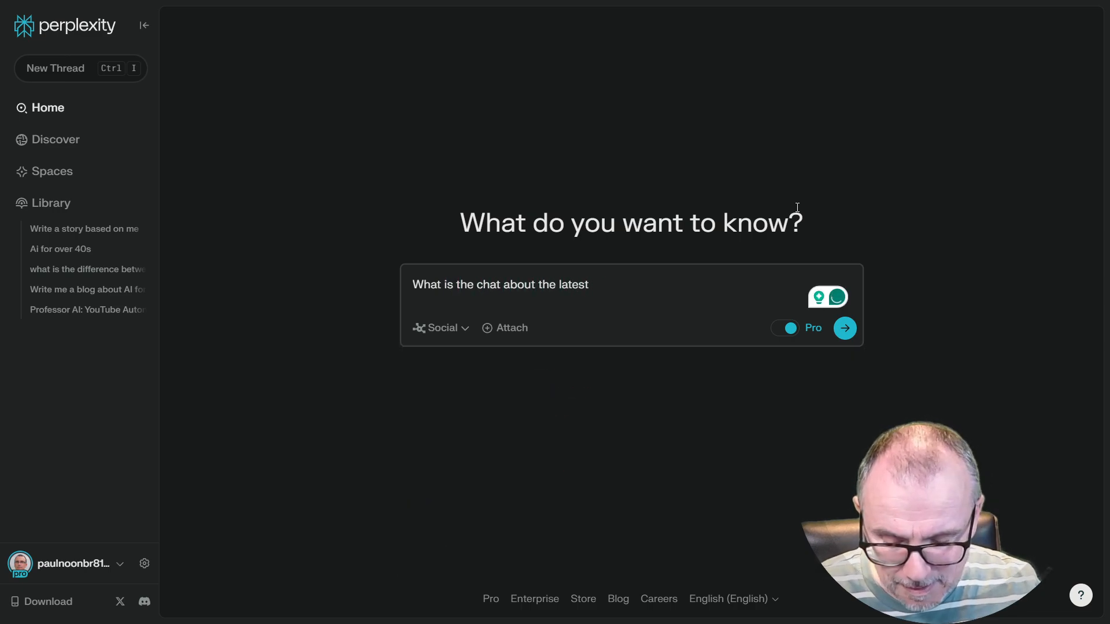
{"action": "type", "text": " Manchester"}
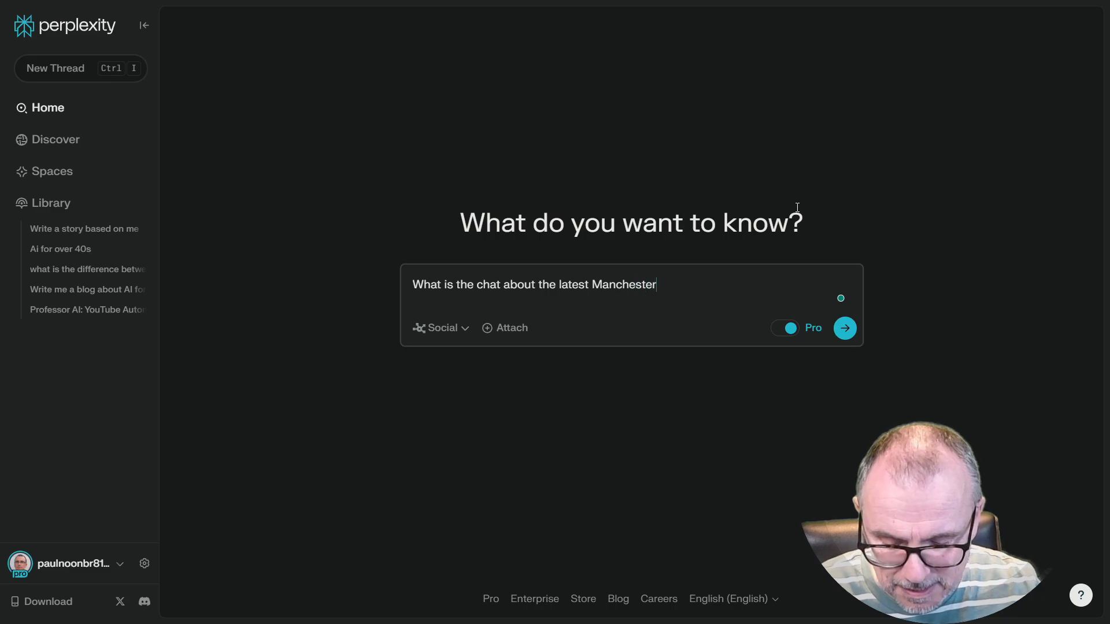
{"action": "type", "text": " United res"}
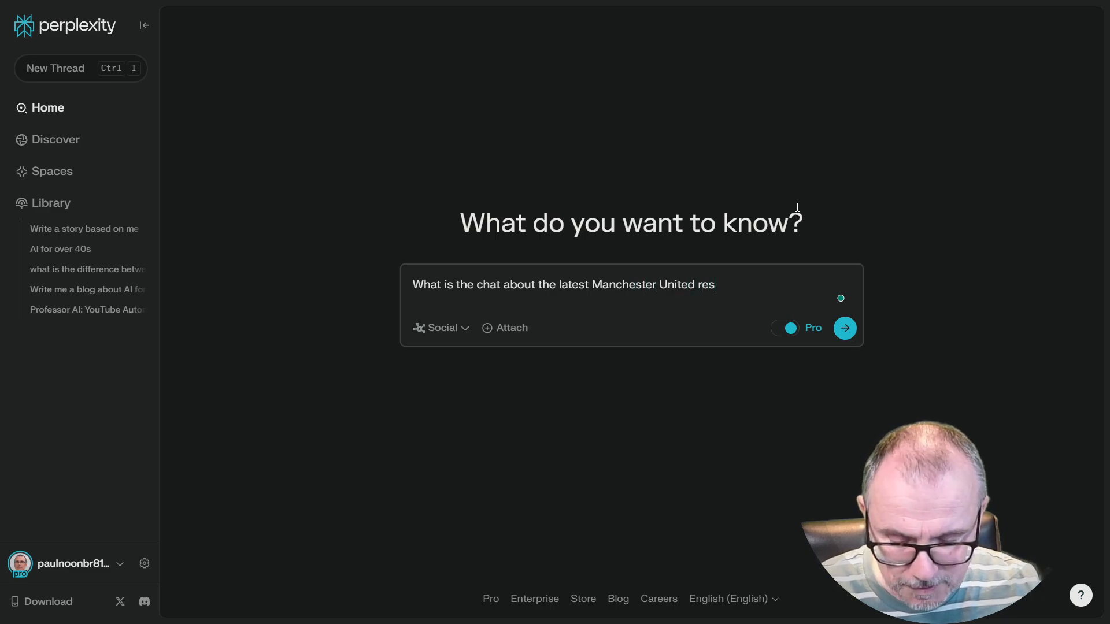
{"action": "type", "text": "ult"}
{"action": "key", "text": "Return"}
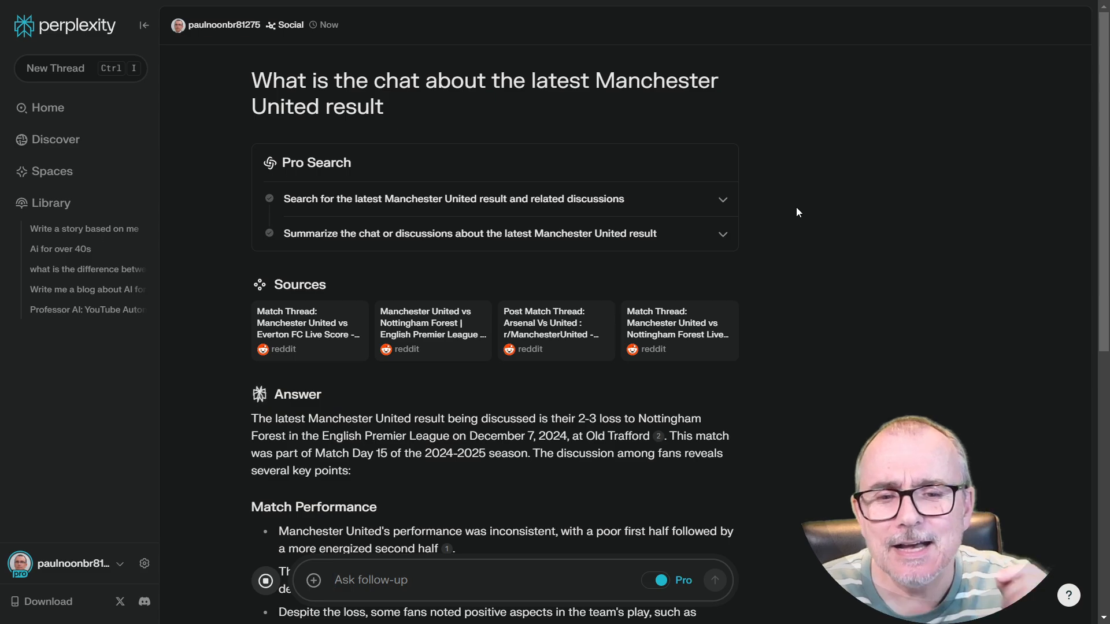
Read through the Manchester United answer, from match performance to fan reactions and the outlook
{"action": "scroll", "coordinate": [730, 245], "scroll_direction": "down", "scroll_amount": 5}
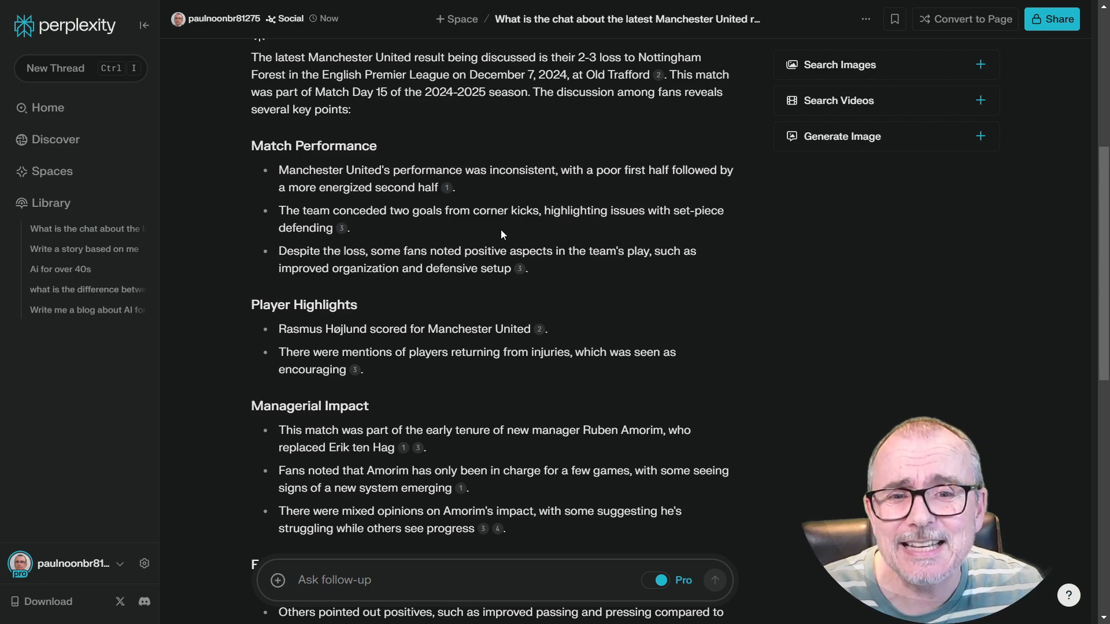
{"action": "scroll", "coordinate": [502, 235], "scroll_direction": "down", "scroll_amount": 1}
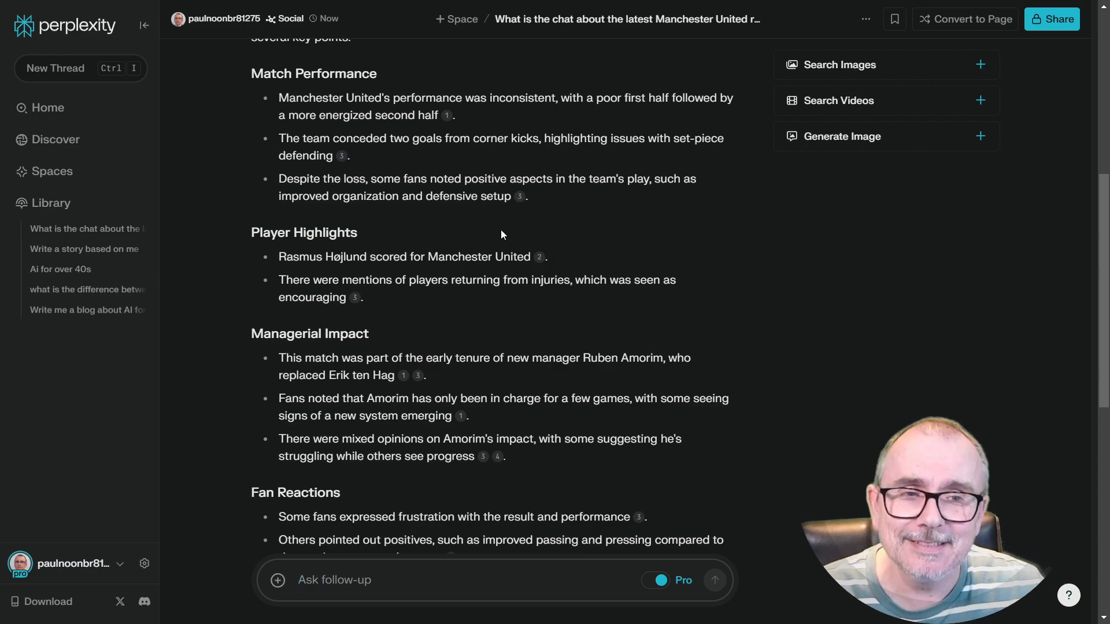
{"action": "scroll", "coordinate": [501, 234], "scroll_direction": "down", "scroll_amount": 1}
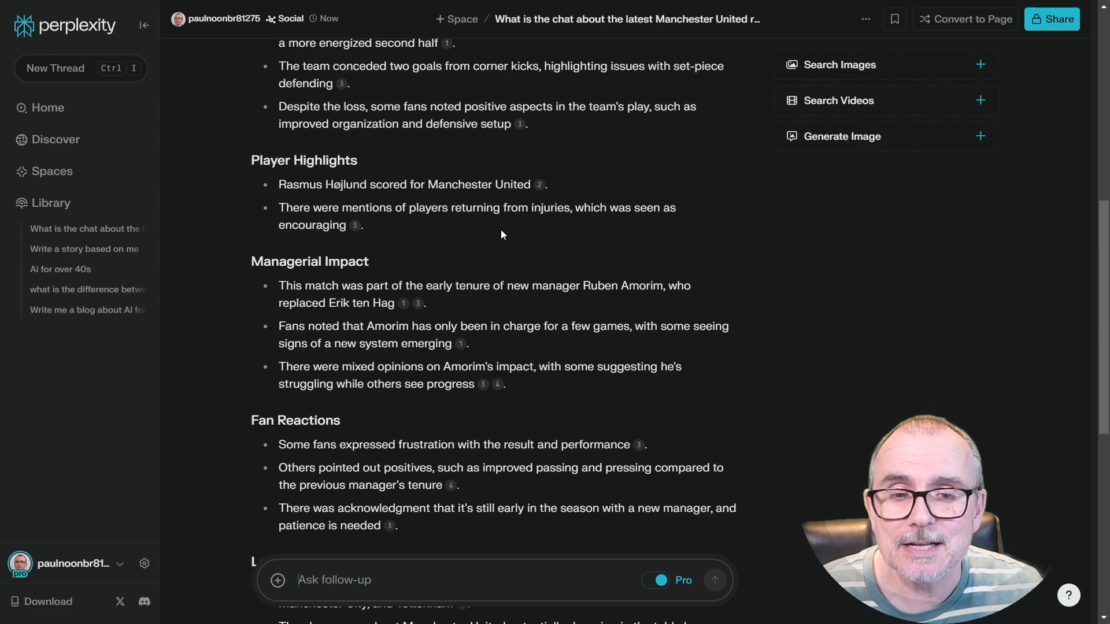
{"action": "scroll", "coordinate": [501, 230], "scroll_direction": "down", "scroll_amount": 3}
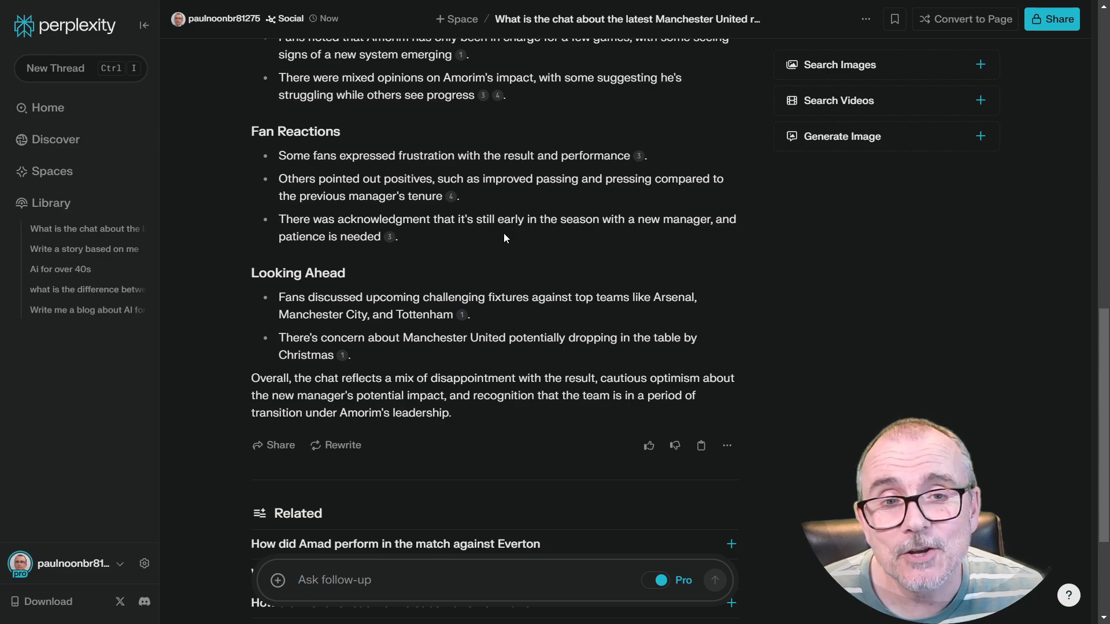
Preview the sources cited under Managerial Impact, Fan Reactions and Looking Ahead, and return to the start of the answer
{"action": "mouse_move", "coordinate": [452, 201]}
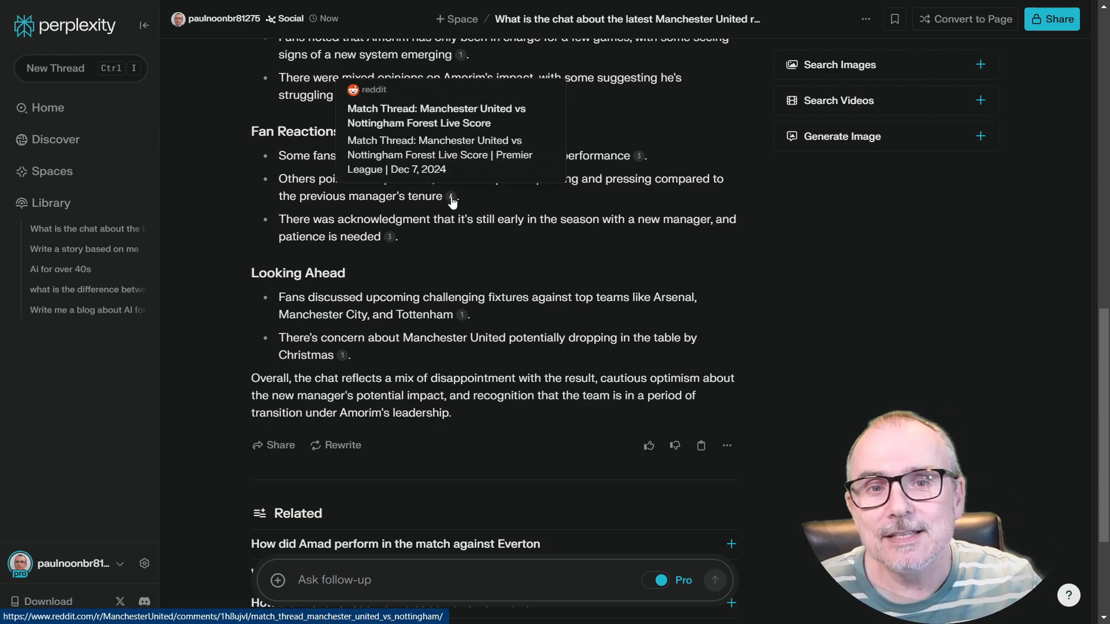
{"action": "mouse_move", "coordinate": [389, 239]}
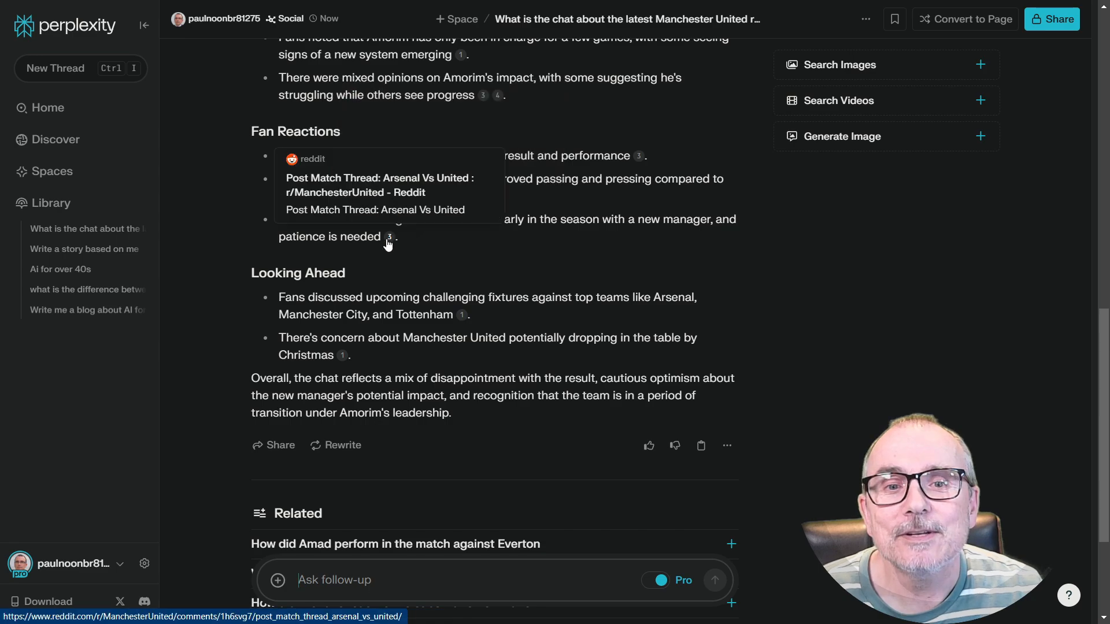
{"action": "mouse_move", "coordinate": [638, 156]}
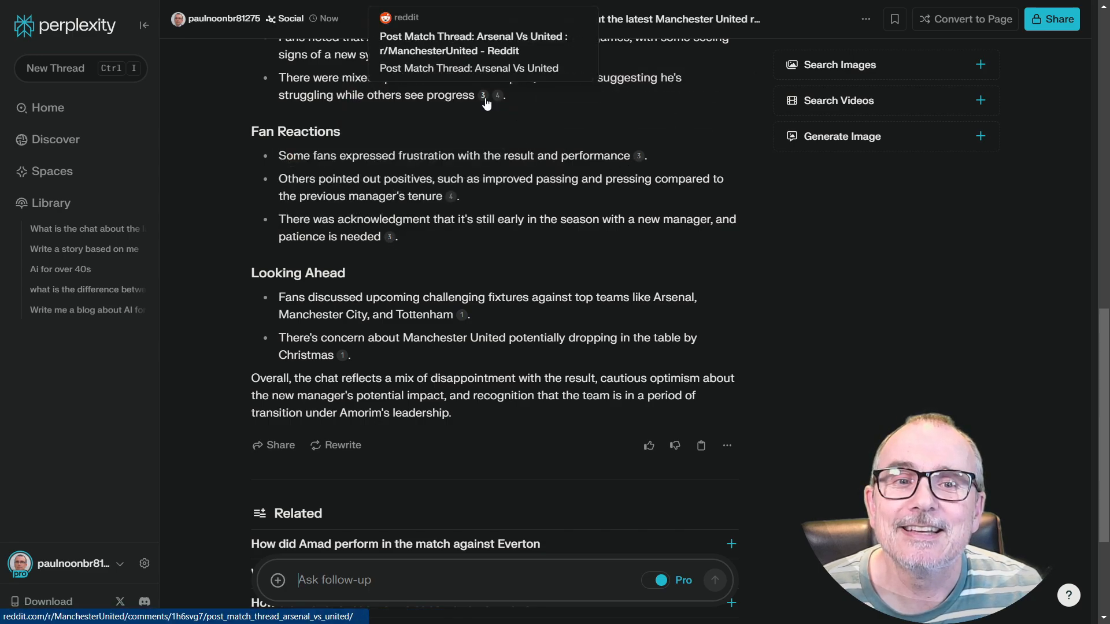
{"action": "mouse_move", "coordinate": [500, 99]}
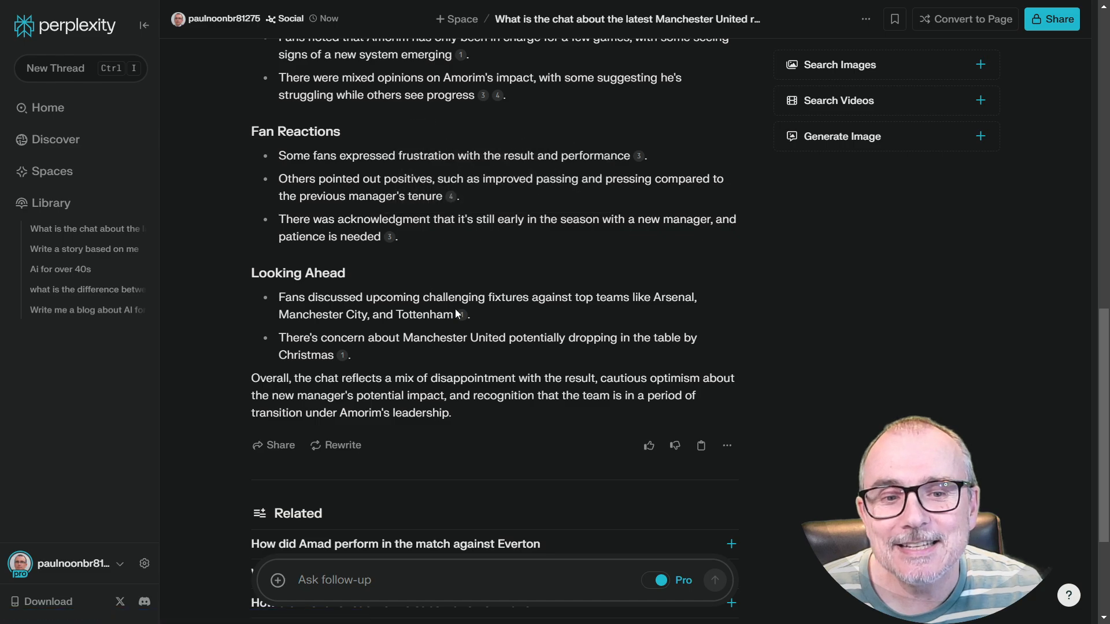
{"action": "mouse_move", "coordinate": [462, 317]}
{"action": "mouse_move", "coordinate": [344, 357]}
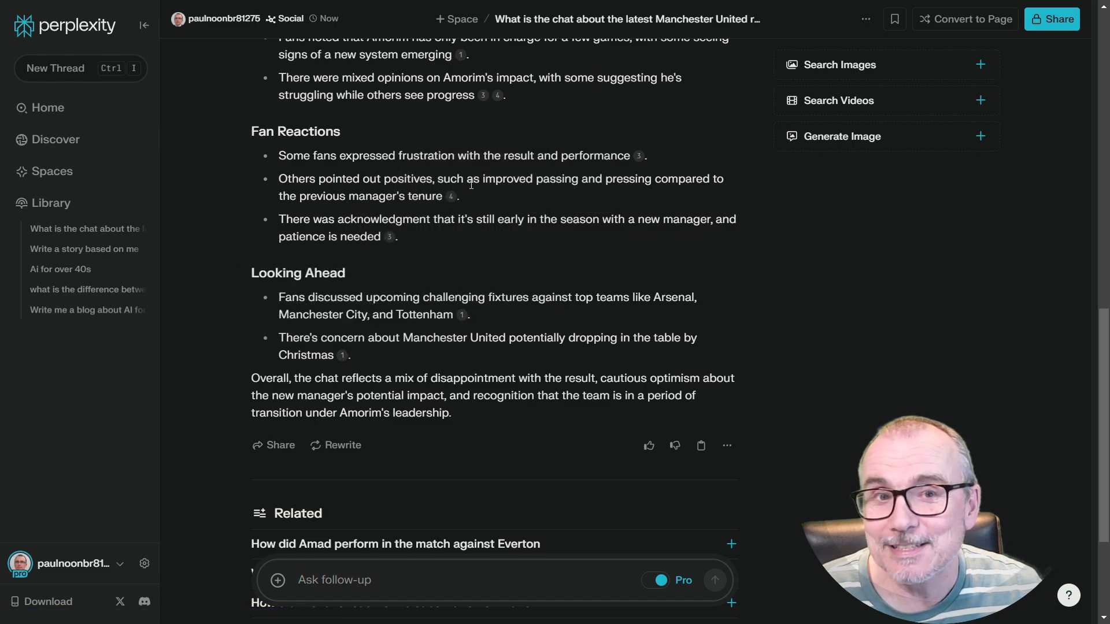
{"action": "scroll", "coordinate": [471, 184], "scroll_direction": "up", "scroll_amount": 12}
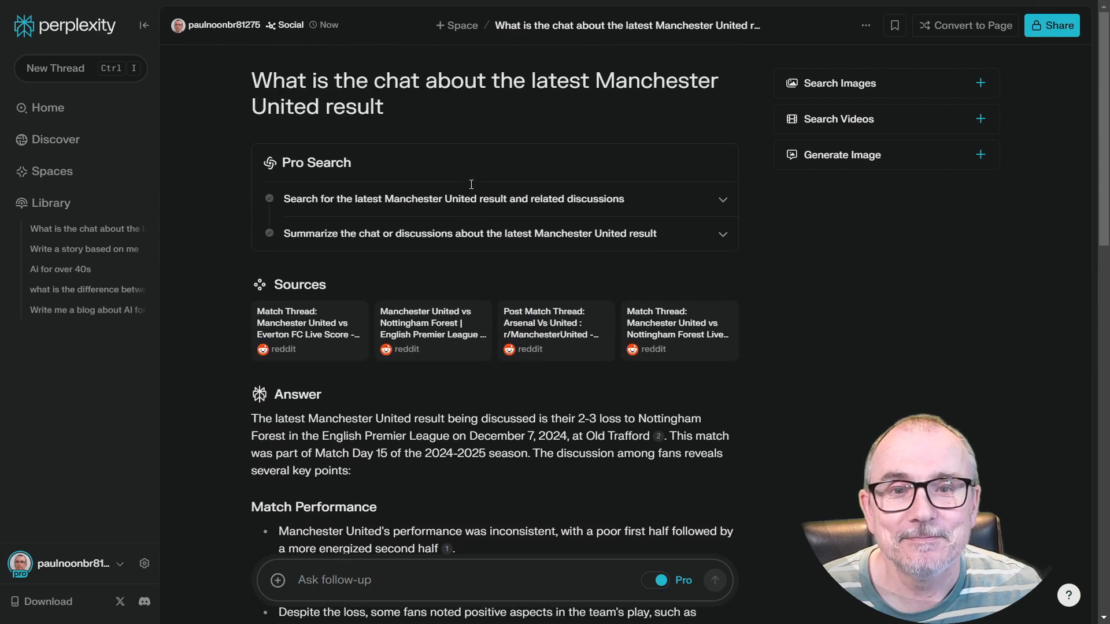
Start a new thread and set the search focus back to Web
{"action": "key", "text": "ctrl+i"}
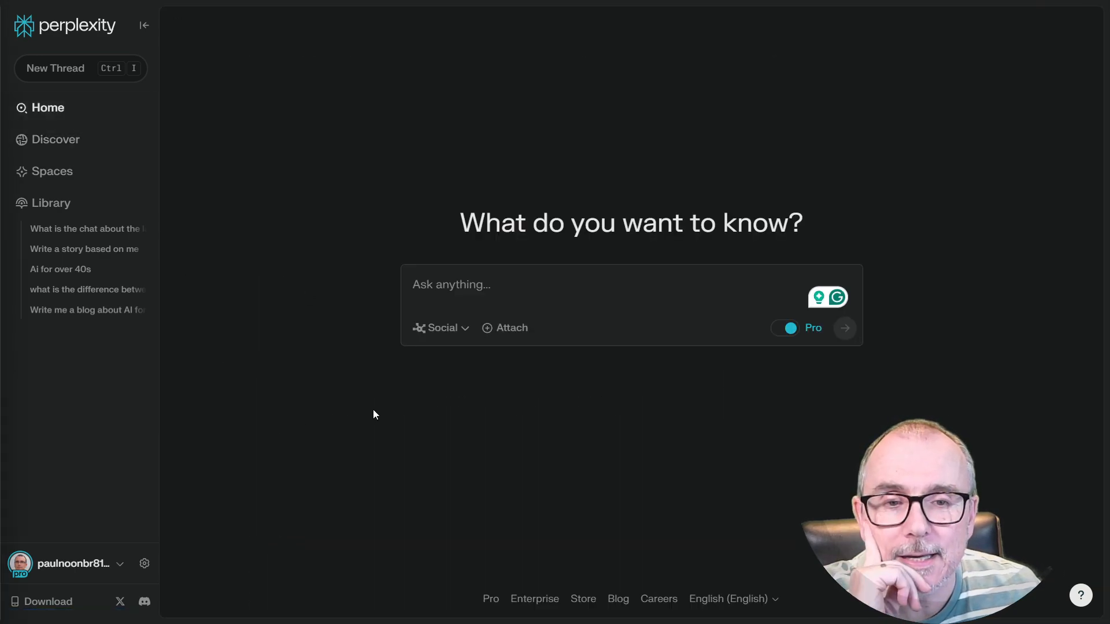
{"action": "left_click", "coordinate": [461, 329]}
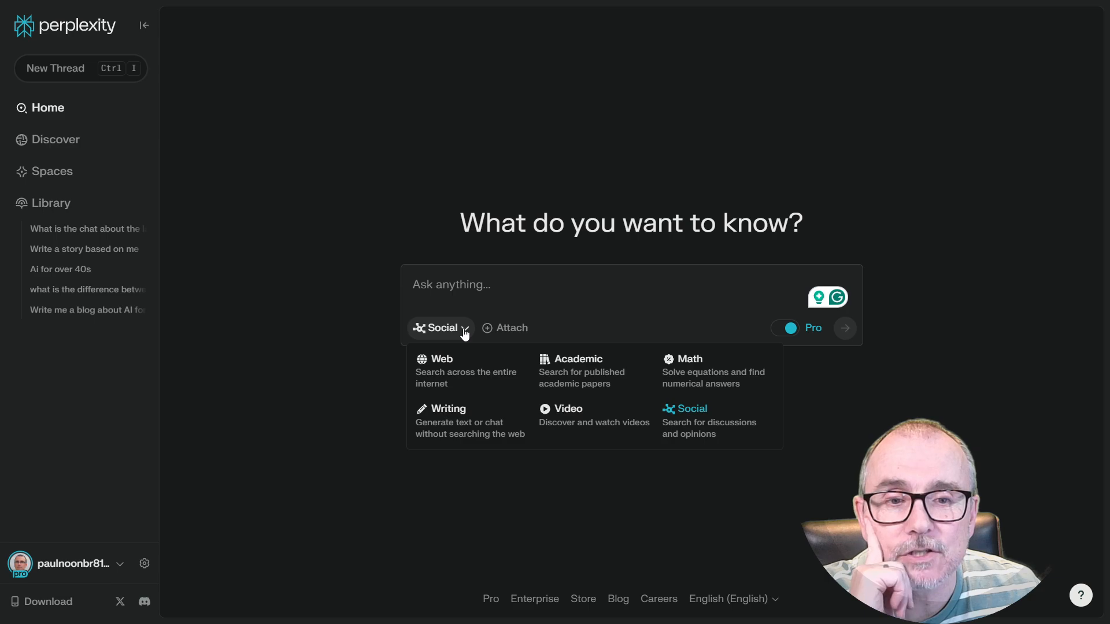
{"action": "left_click", "coordinate": [456, 368]}
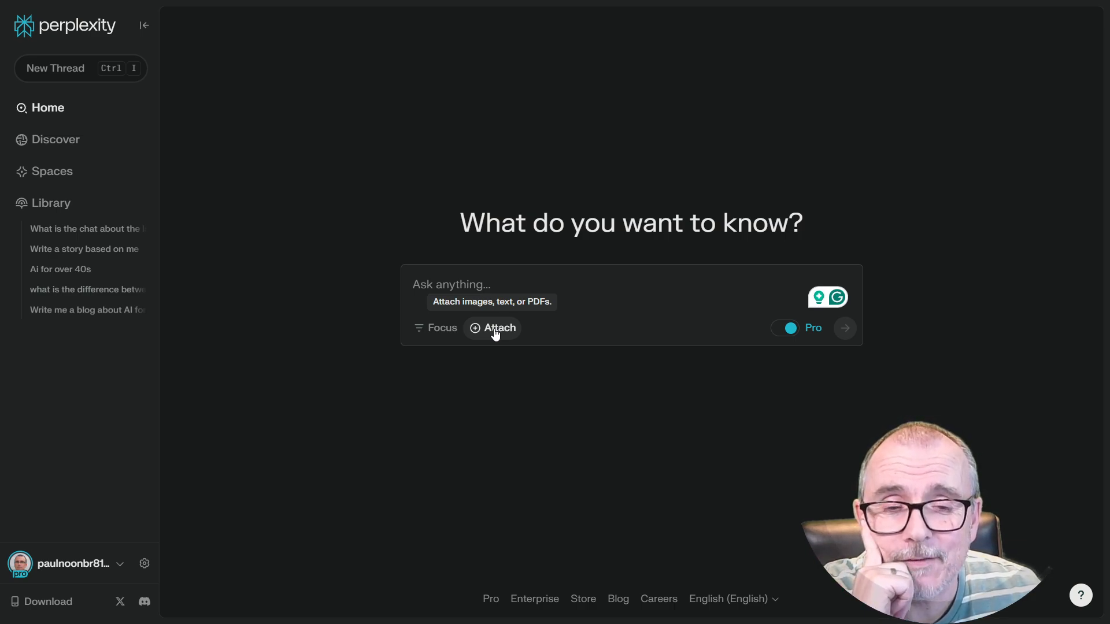
Turn off Pro search and submit the question "Tell me about Yorkshire Puddings"
{"action": "left_click", "coordinate": [784, 329]}
{"action": "left_click", "coordinate": [783, 335]}
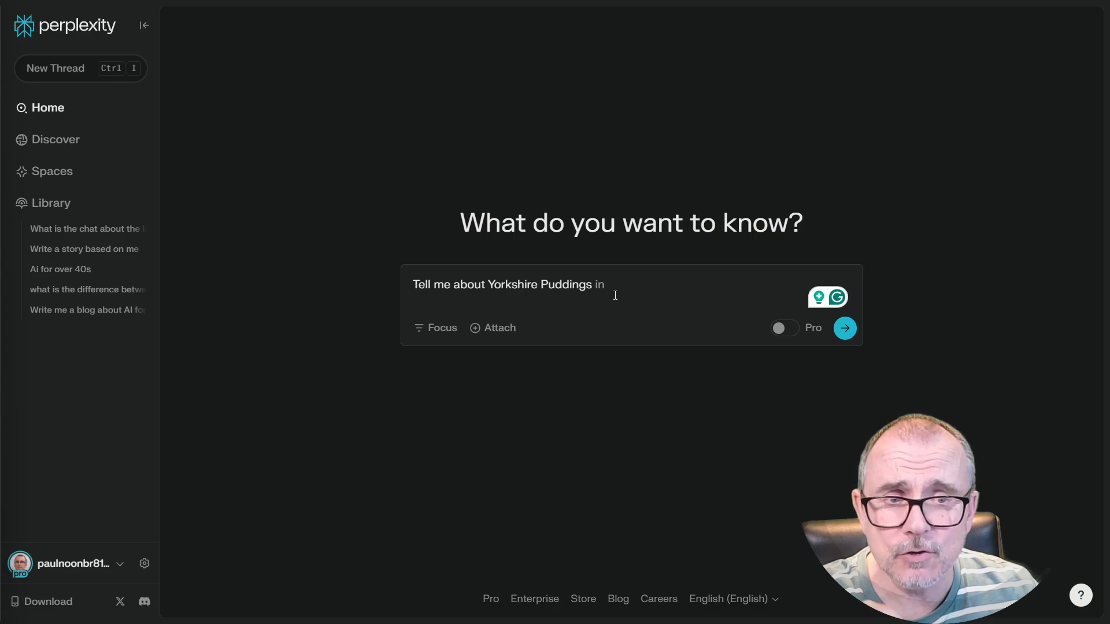
{"action": "left_click", "coordinate": [842, 328]}
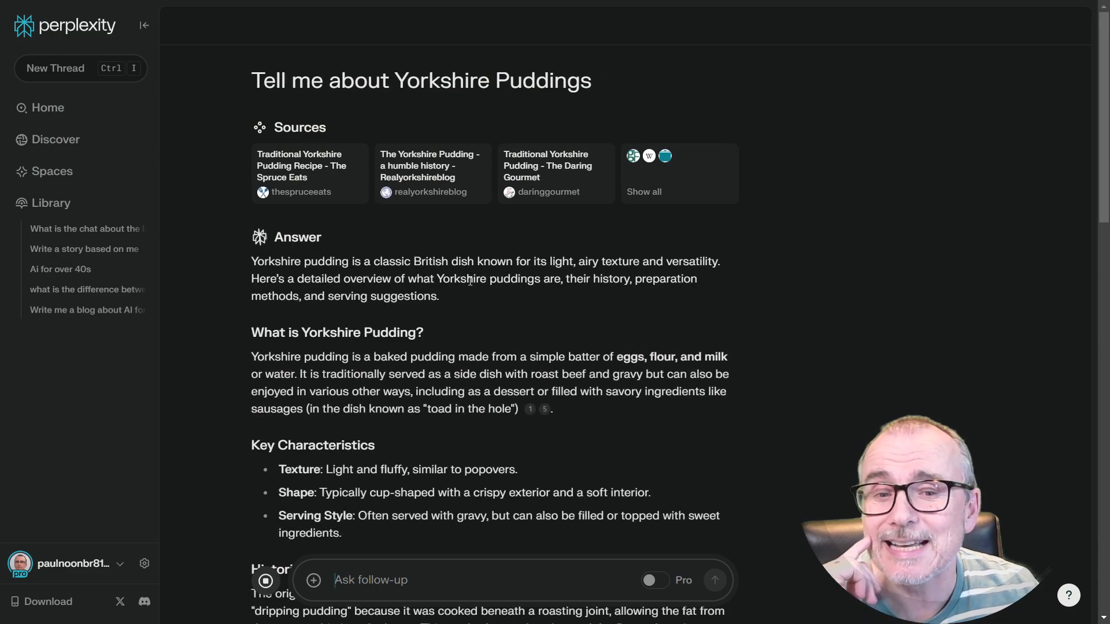
Read through the standard-search answer on Yorkshire puddings, including its history, ingredients, preparation steps, serving suggestions and pros and cons
{"action": "scroll", "coordinate": [470, 280], "scroll_direction": "down", "scroll_amount": 3}
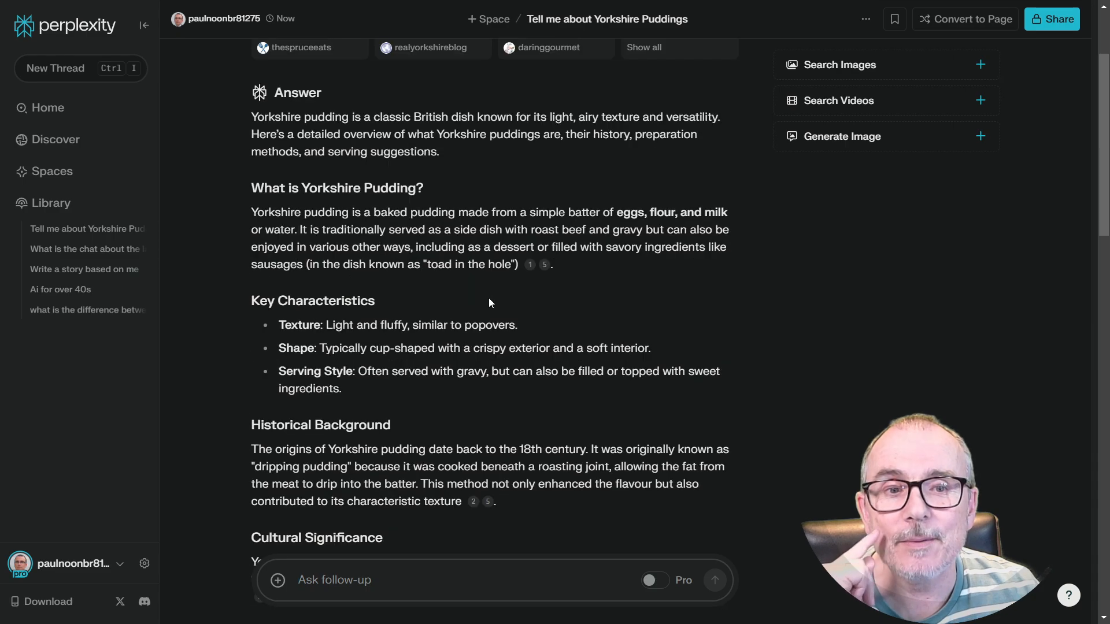
{"action": "scroll", "coordinate": [477, 293], "scroll_direction": "down", "scroll_amount": 3}
{"action": "scroll", "coordinate": [363, 286], "scroll_direction": "down", "scroll_amount": 2}
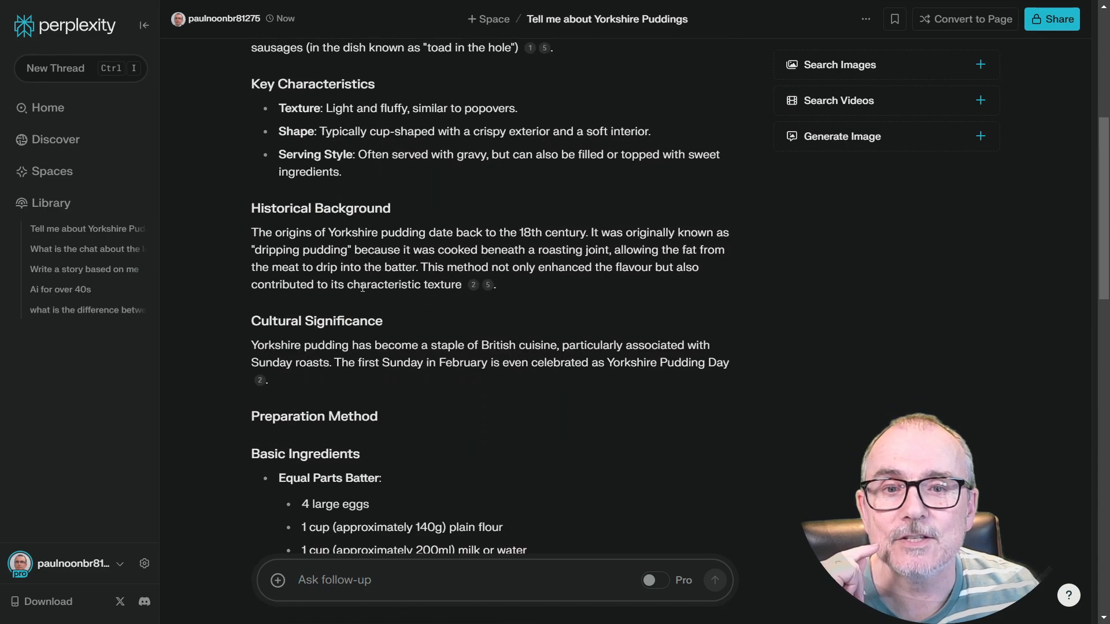
{"action": "scroll", "coordinate": [430, 322], "scroll_direction": "down", "scroll_amount": 2}
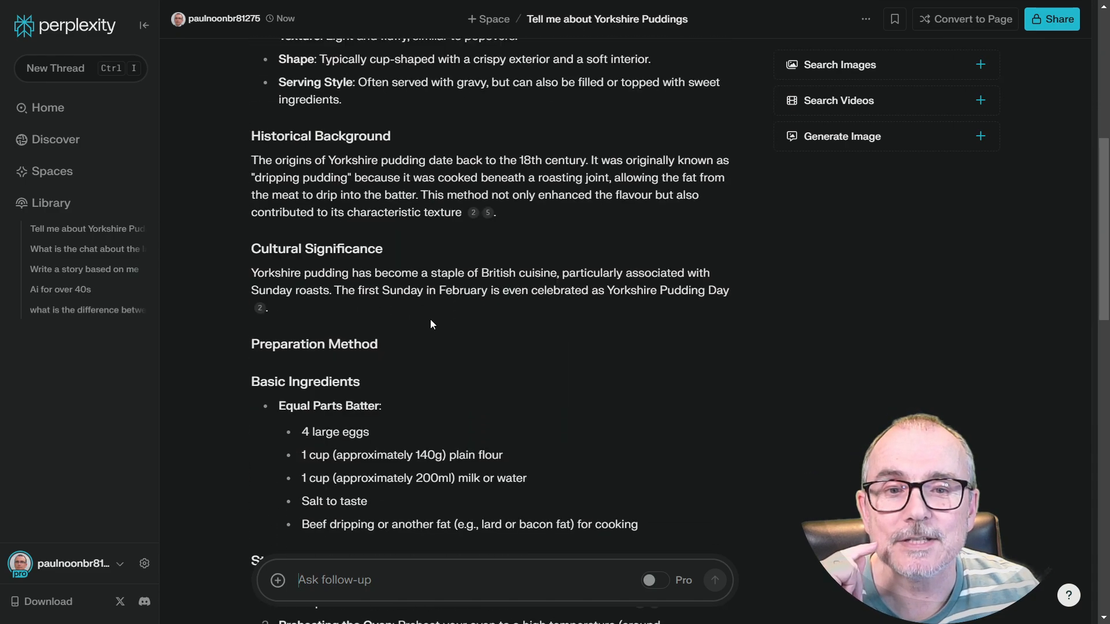
{"action": "scroll", "coordinate": [430, 319], "scroll_direction": "down", "scroll_amount": 5}
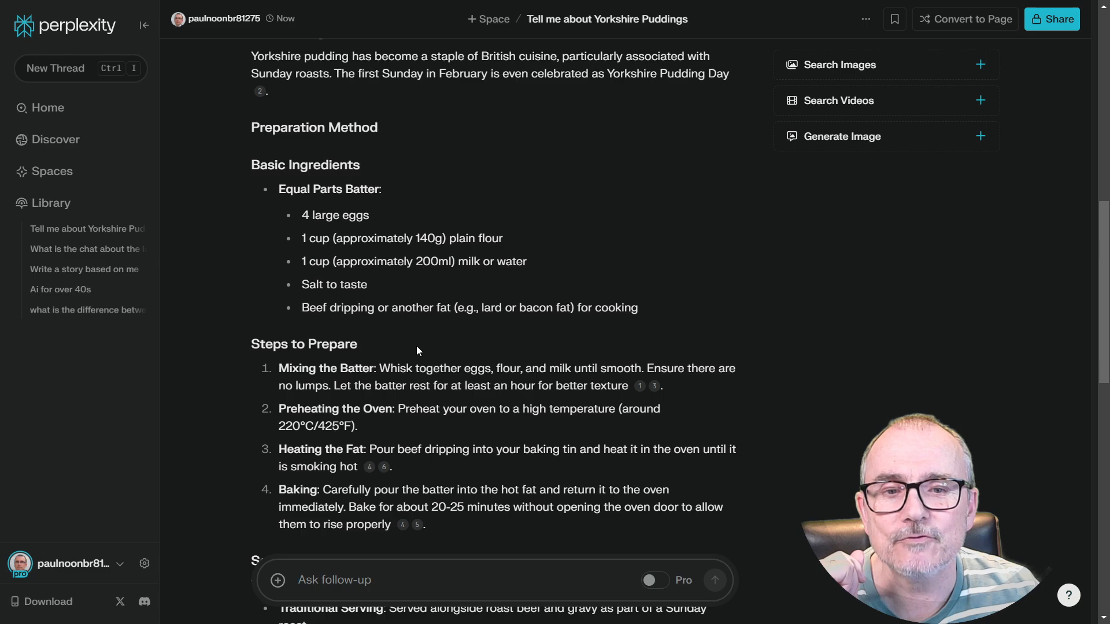
{"action": "scroll", "coordinate": [428, 335], "scroll_direction": "down", "scroll_amount": 5}
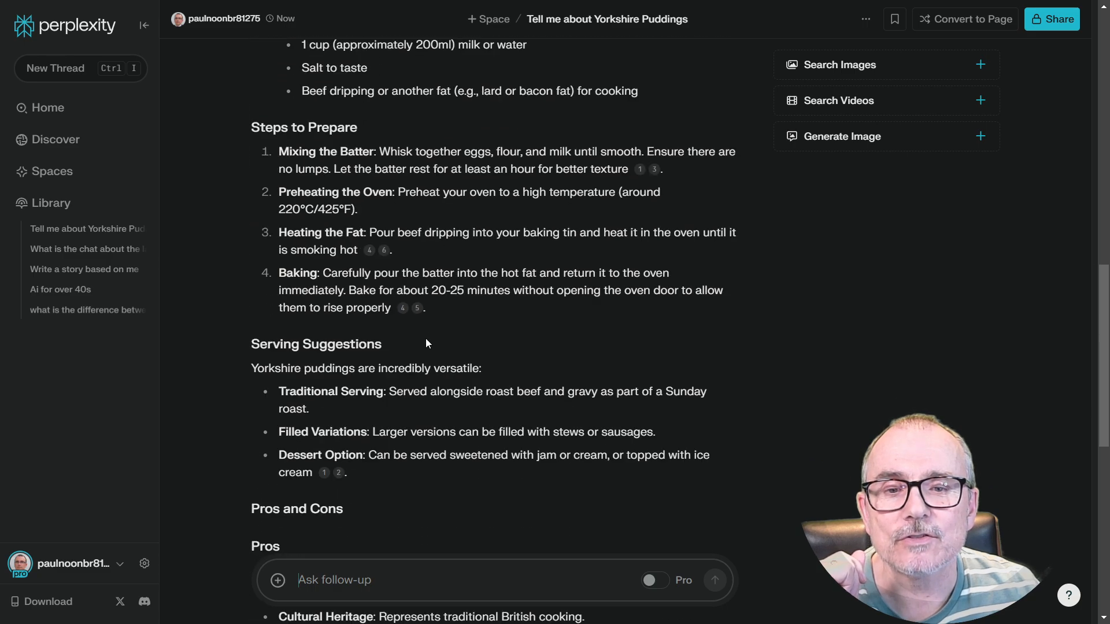
{"action": "scroll", "coordinate": [426, 344], "scroll_direction": "down", "scroll_amount": 10}
{"action": "scroll", "coordinate": [422, 337], "scroll_direction": "up", "scroll_amount": 3}
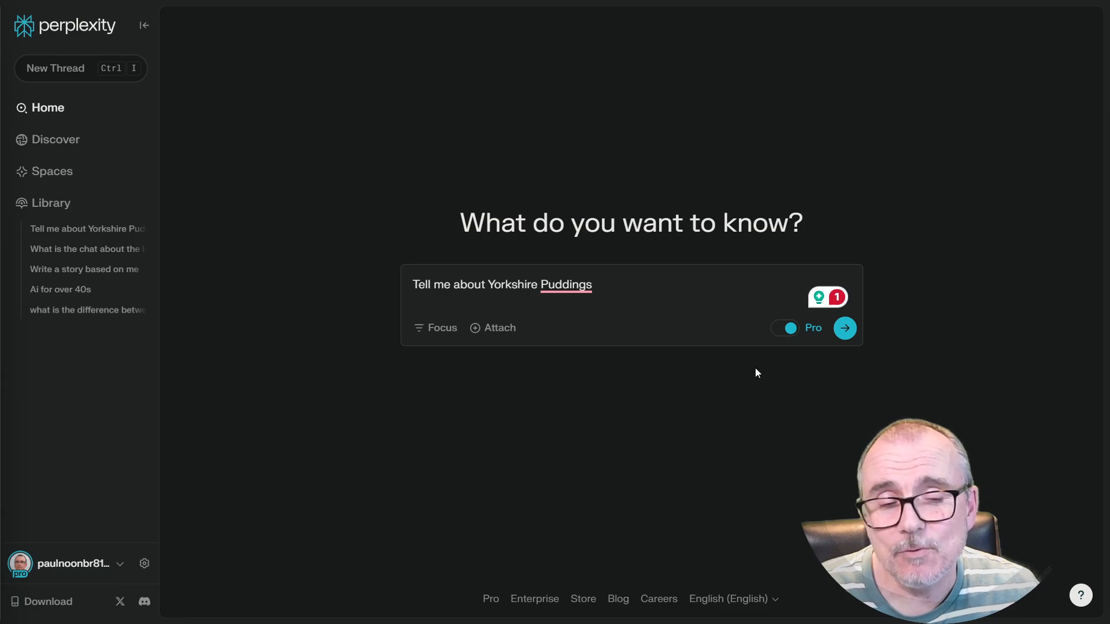
Submit the question "Tell me about Yorkshire Puddings" with Pro search on and view the answer's sources and history section
{"action": "left_click", "coordinate": [845, 328]}
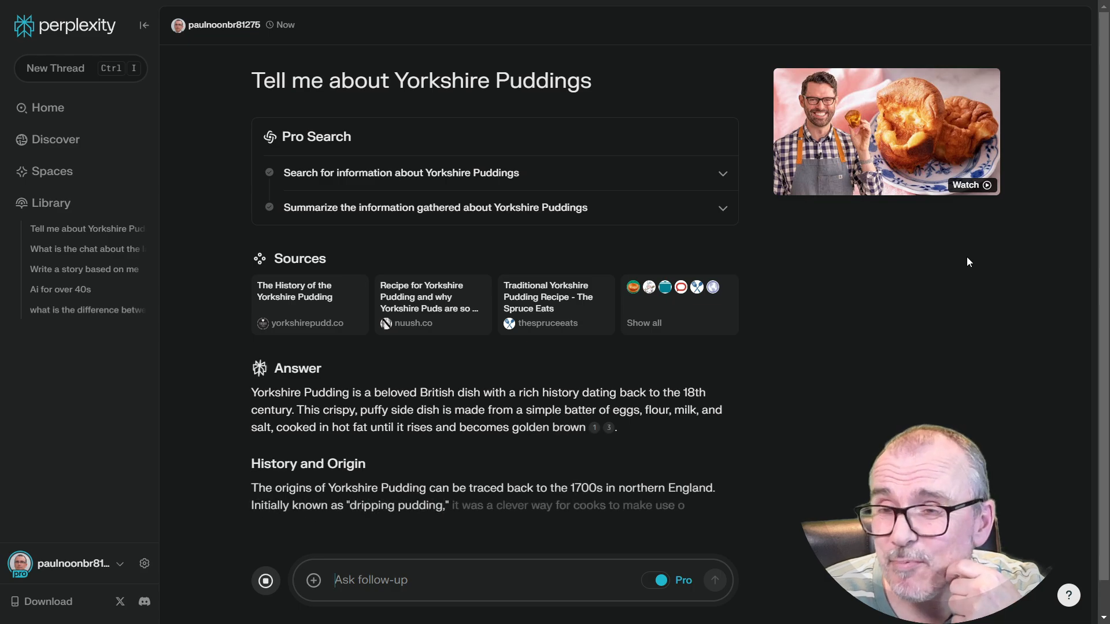
{"action": "mouse_move", "coordinate": [583, 324]}
{"action": "scroll", "coordinate": [582, 334], "scroll_direction": "down", "scroll_amount": 1}
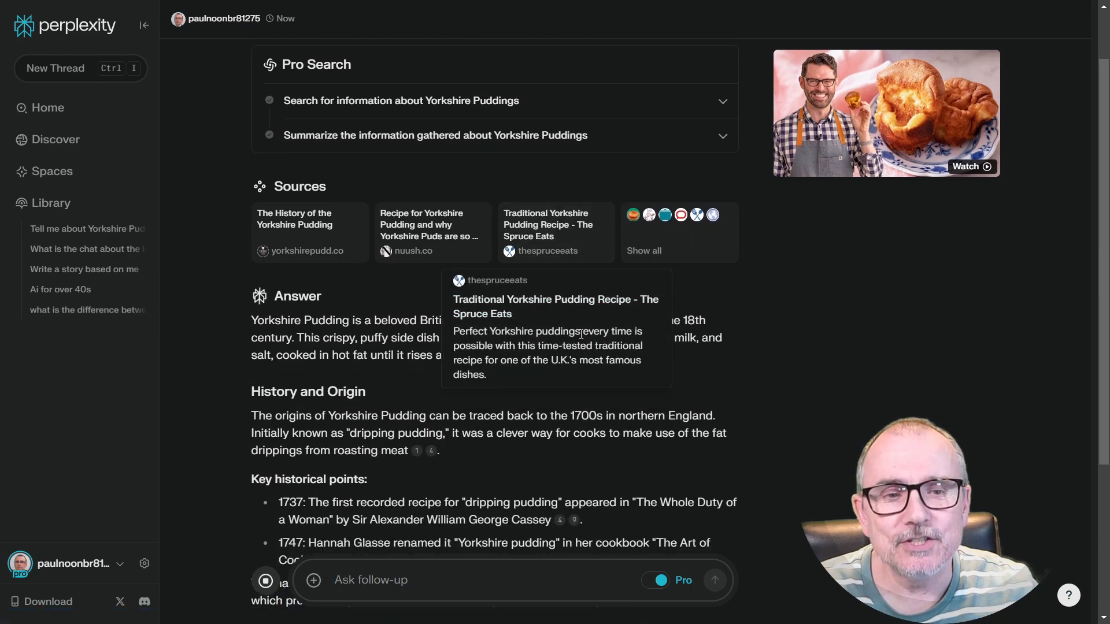
{"action": "scroll", "coordinate": [581, 334], "scroll_direction": "down", "scroll_amount": 1}
{"action": "scroll", "coordinate": [800, 310], "scroll_direction": "down", "scroll_amount": 2}
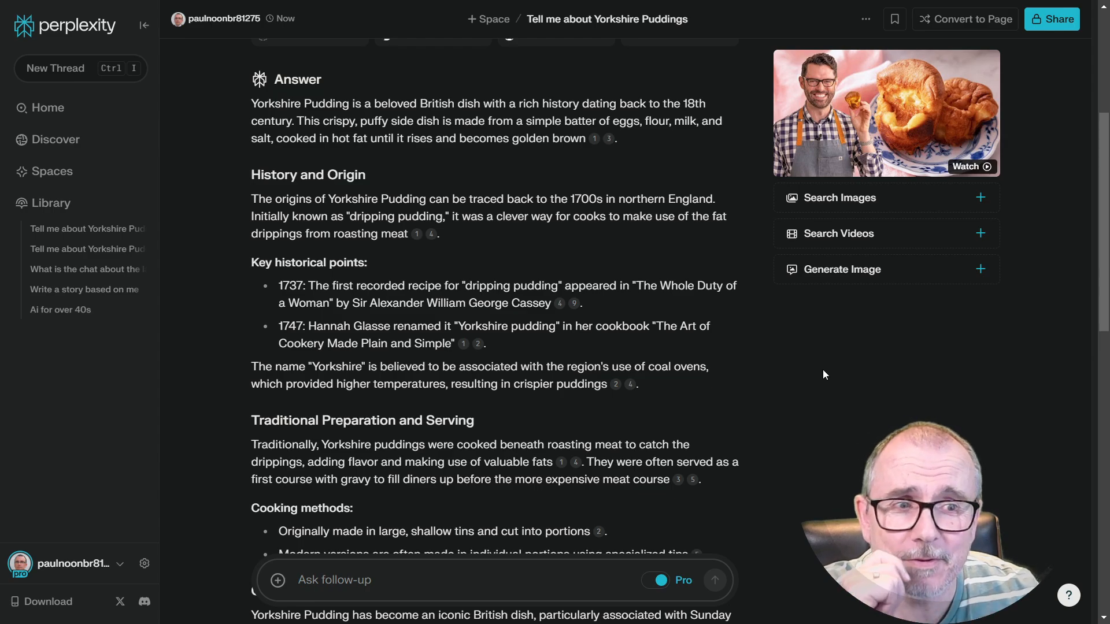
Read the Pro answer's preparation, cultural significance, recipe and tips sections, and return to the start of the answer
{"action": "scroll", "coordinate": [659, 271], "scroll_direction": "down", "scroll_amount": 4}
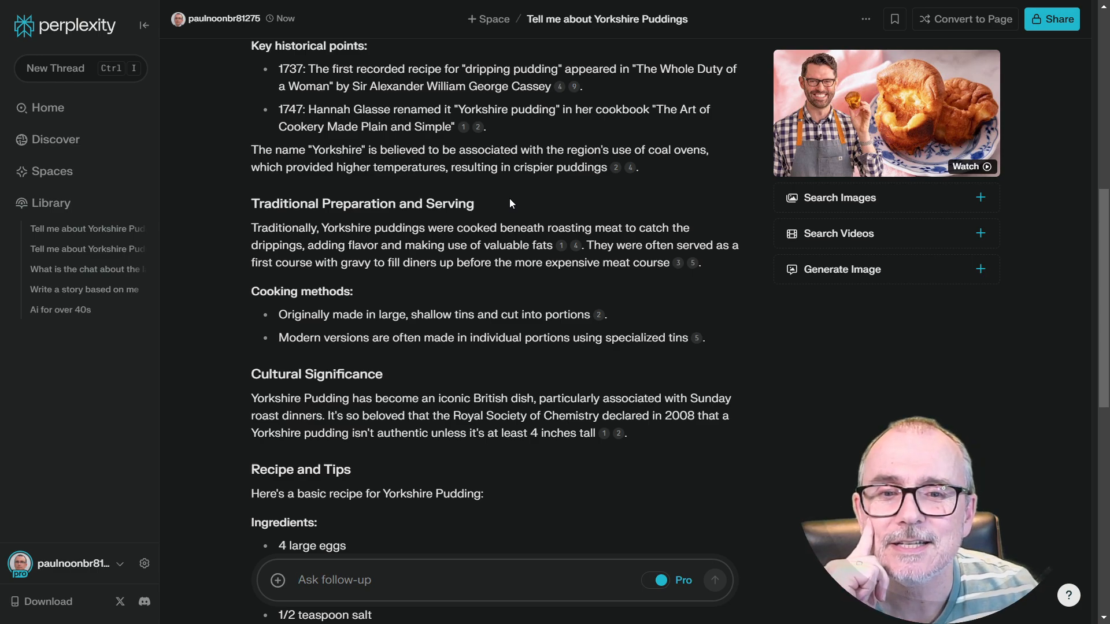
{"action": "scroll", "coordinate": [510, 203], "scroll_direction": "down", "scroll_amount": 5}
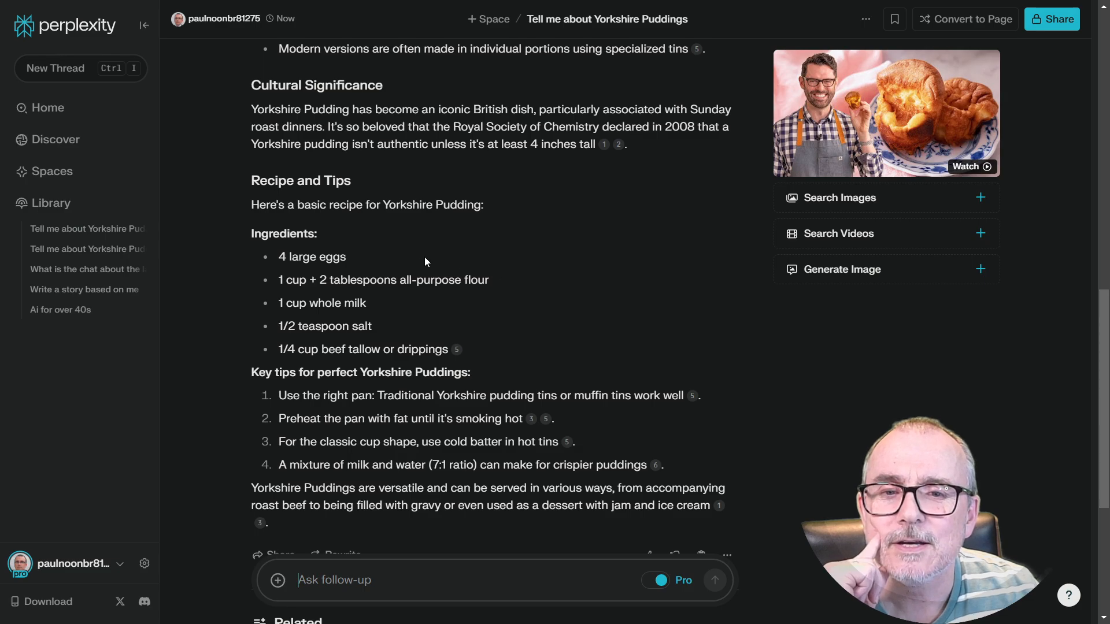
{"action": "scroll", "coordinate": [514, 306], "scroll_direction": "down", "scroll_amount": 1}
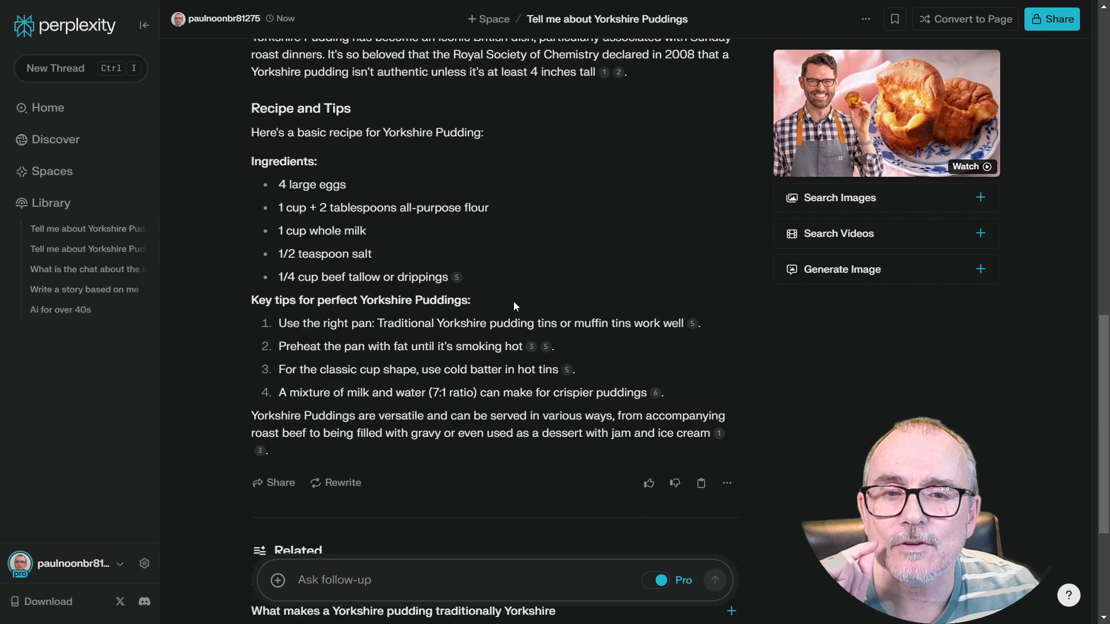
{"action": "scroll", "coordinate": [514, 301], "scroll_direction": "down", "scroll_amount": 1}
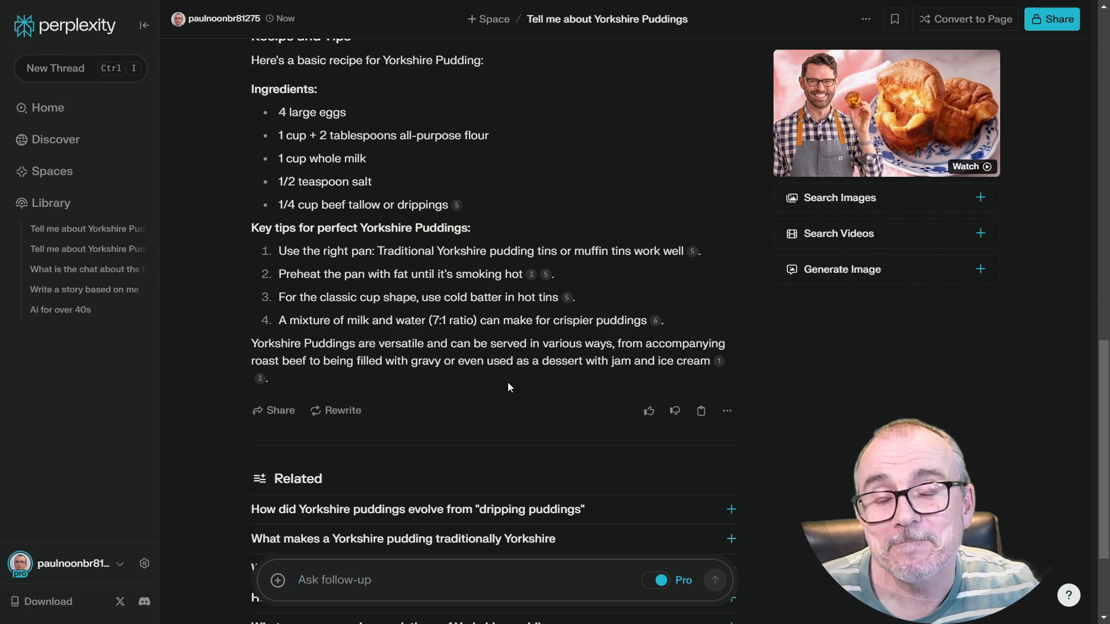
{"action": "scroll", "coordinate": [508, 383], "scroll_direction": "up", "scroll_amount": 3}
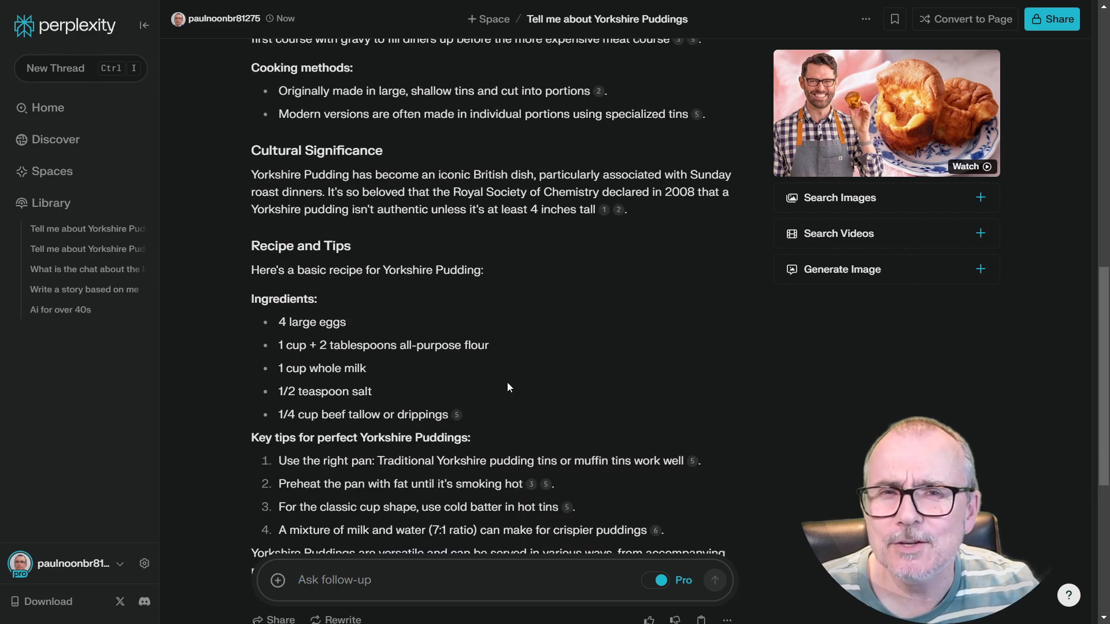
{"action": "scroll", "coordinate": [508, 384], "scroll_direction": "up", "scroll_amount": 7}
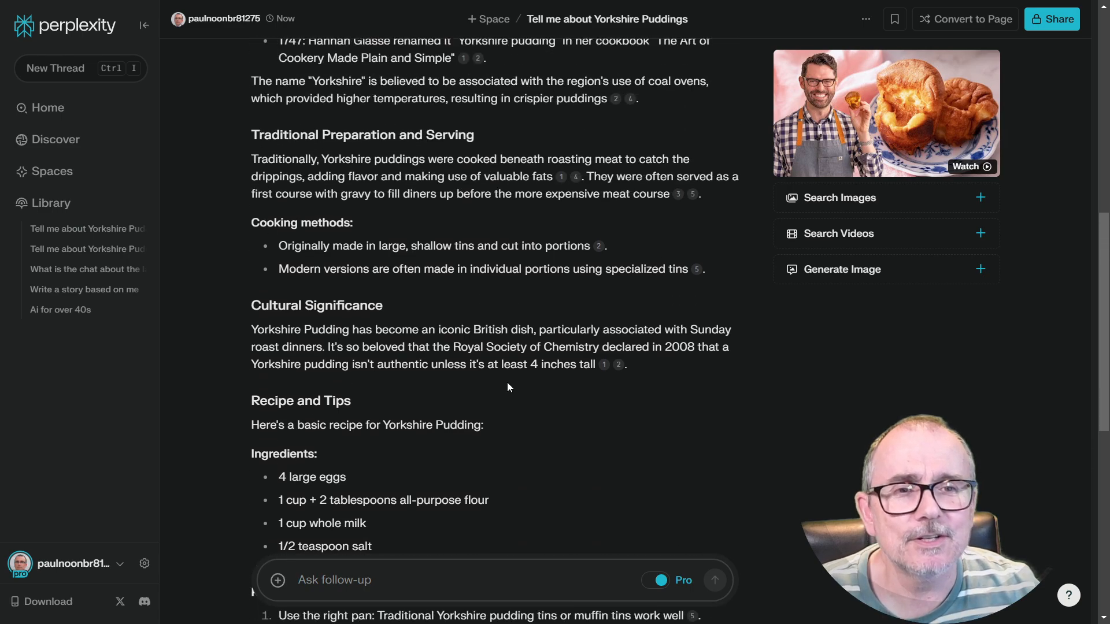
{"action": "scroll", "coordinate": [508, 383], "scroll_direction": "up", "scroll_amount": 4}
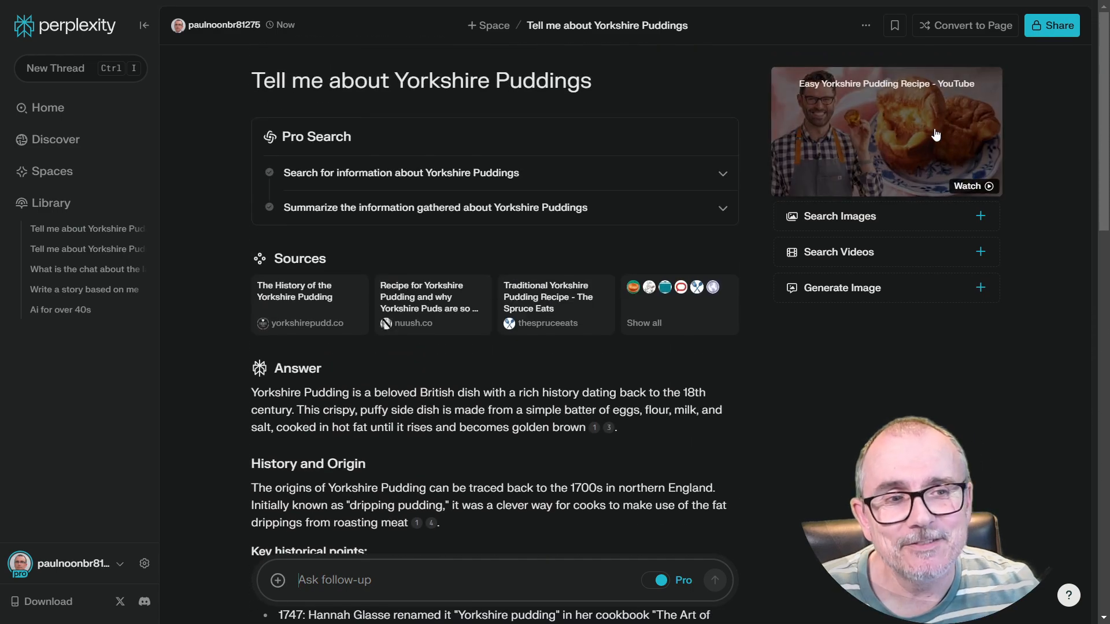
{"action": "mouse_move", "coordinate": [593, 434]}
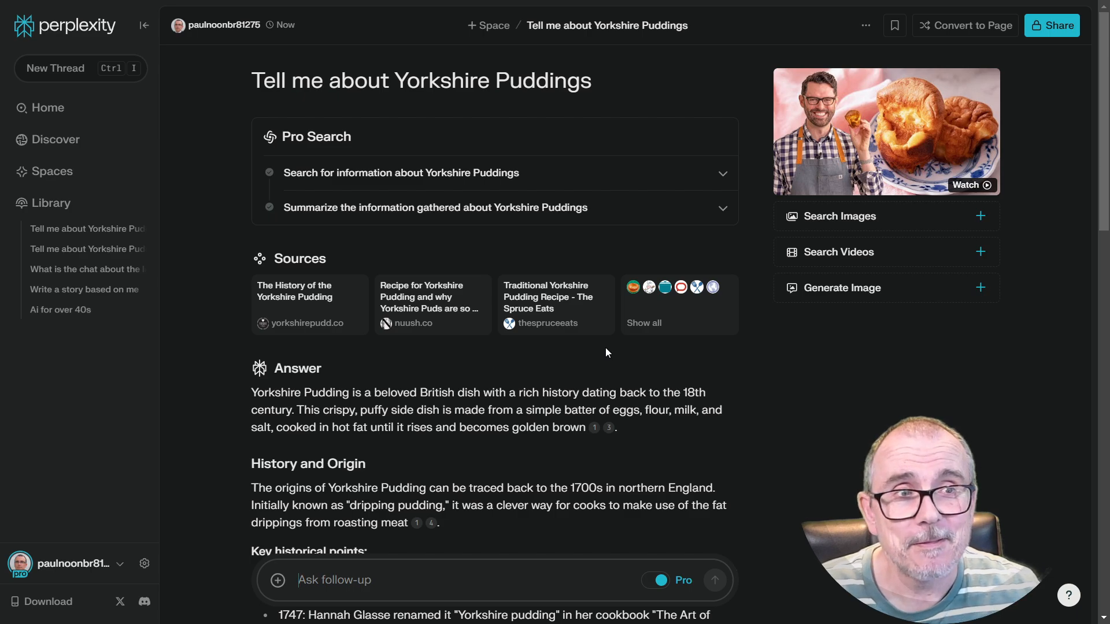
Leave the thread, open Discover and browse the For You stories, returning to the start of the feed
{"action": "key", "text": "ctrl+i"}
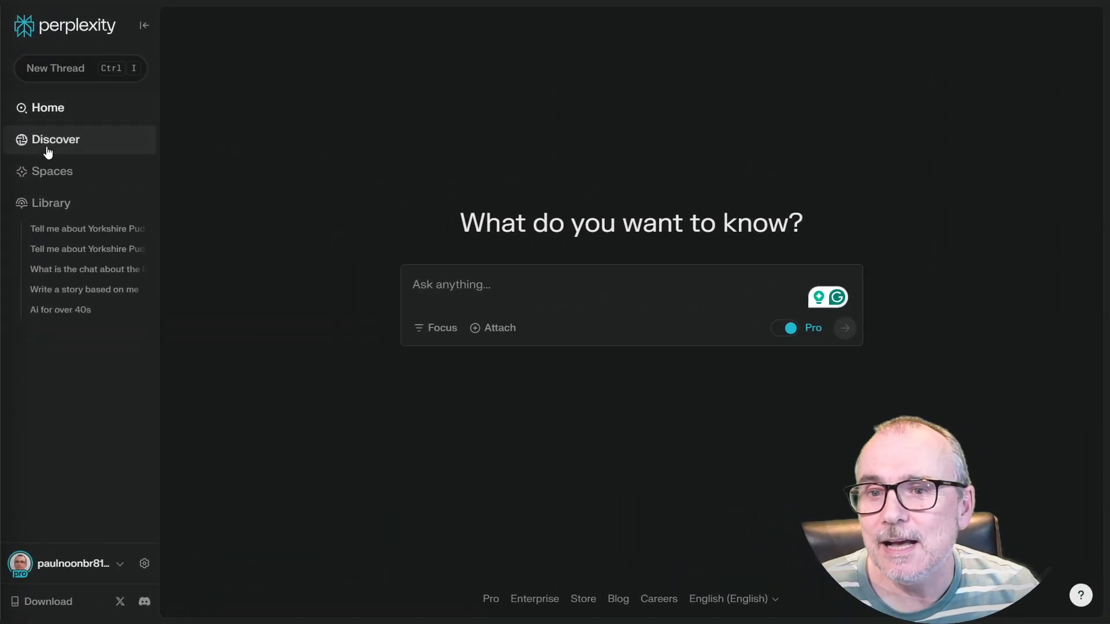
{"action": "left_click", "coordinate": [46, 152]}
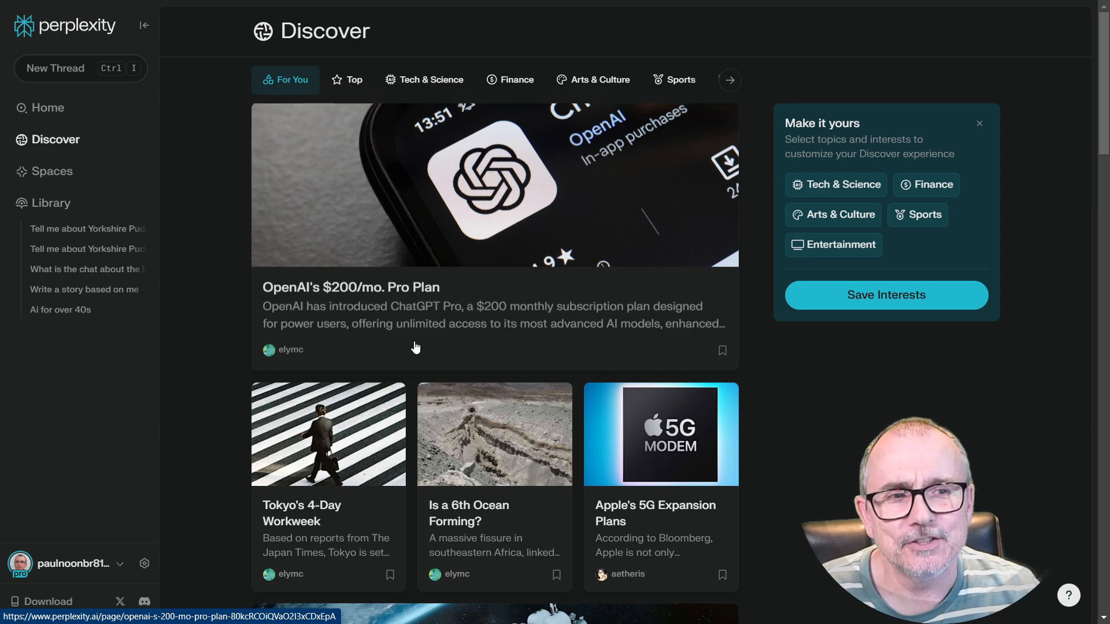
{"action": "scroll", "coordinate": [415, 347], "scroll_direction": "down", "scroll_amount": 4}
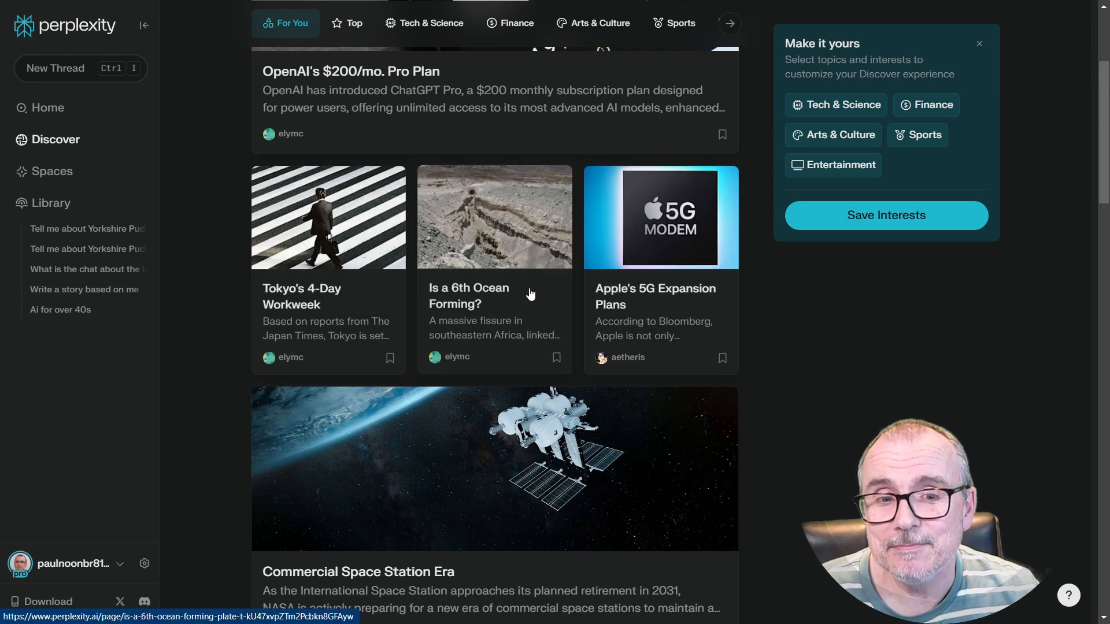
{"action": "scroll", "coordinate": [529, 292], "scroll_direction": "down", "scroll_amount": 5}
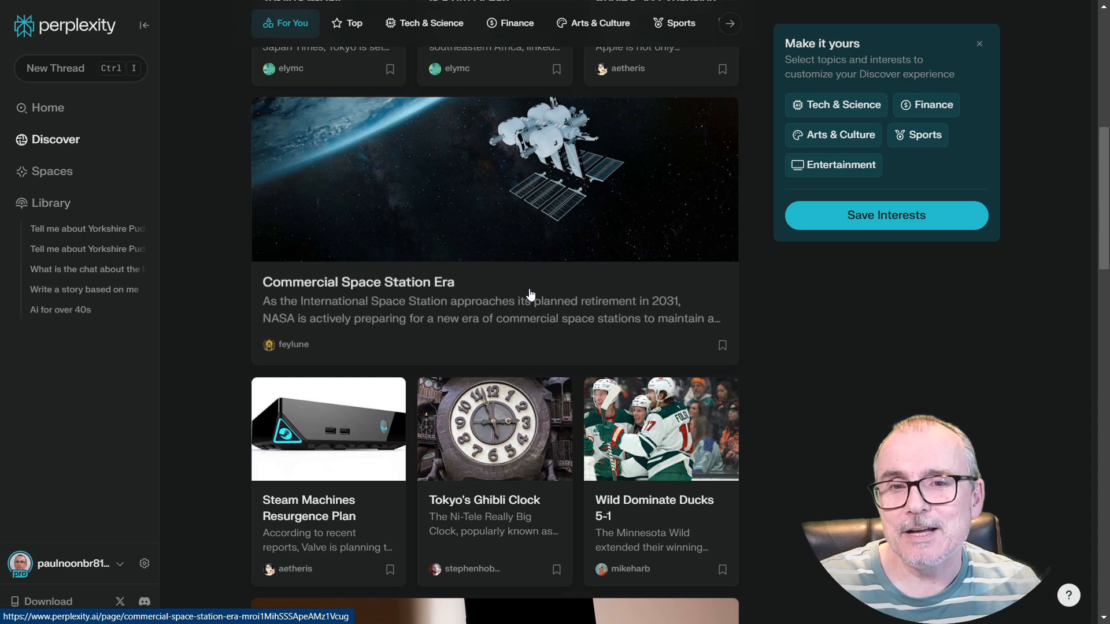
{"action": "scroll", "coordinate": [531, 295], "scroll_direction": "down", "scroll_amount": 6}
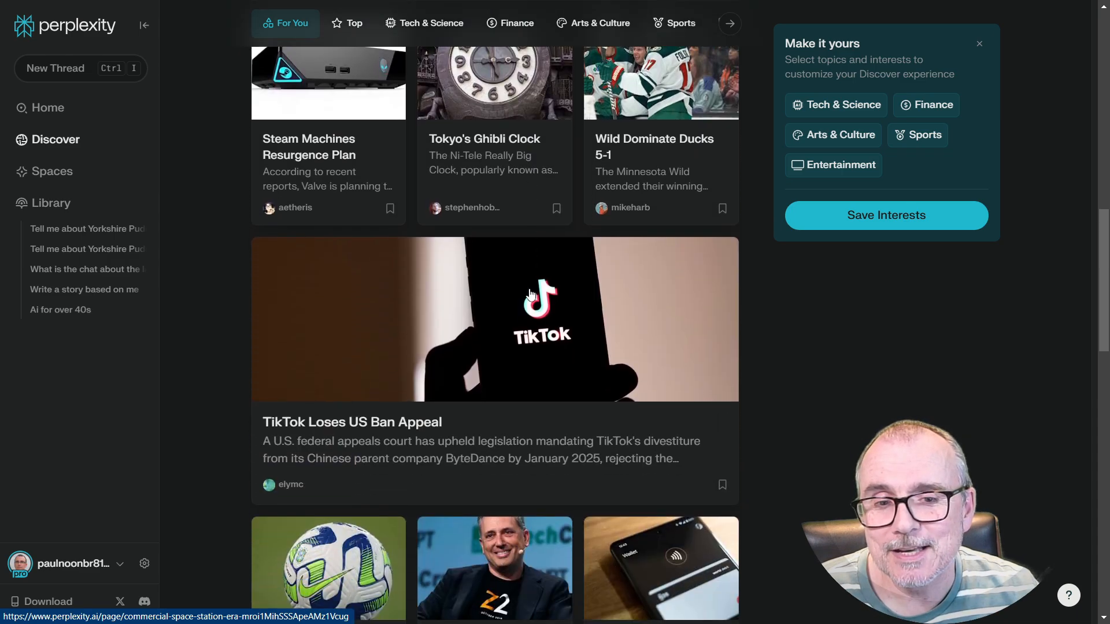
{"action": "scroll", "coordinate": [520, 380], "scroll_direction": "down", "scroll_amount": 7}
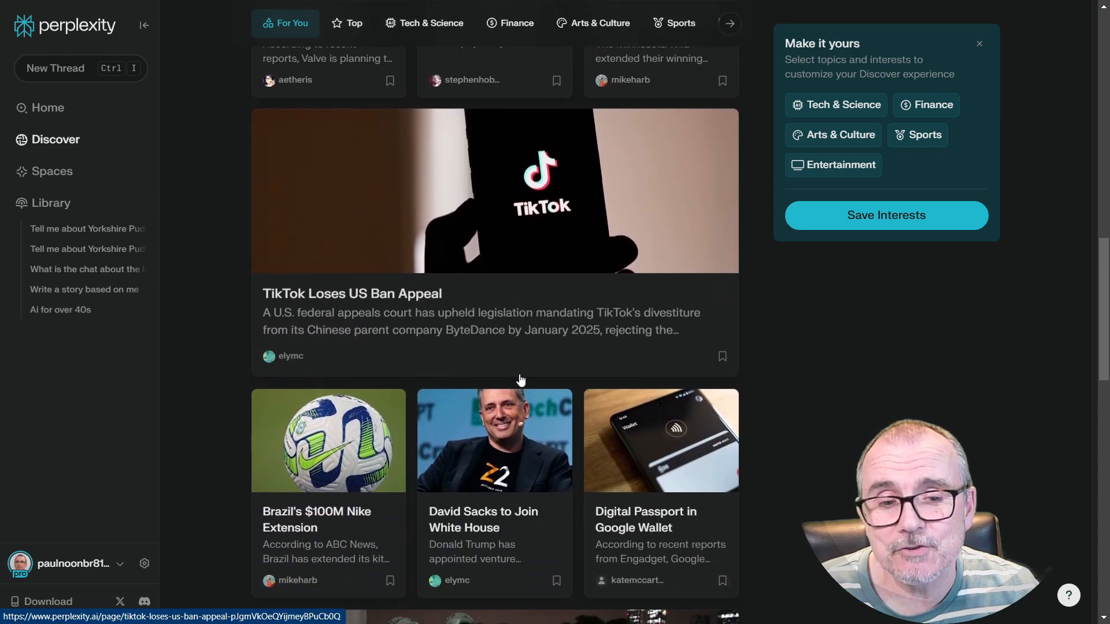
{"action": "scroll", "coordinate": [520, 380], "scroll_direction": "up", "scroll_amount": 14}
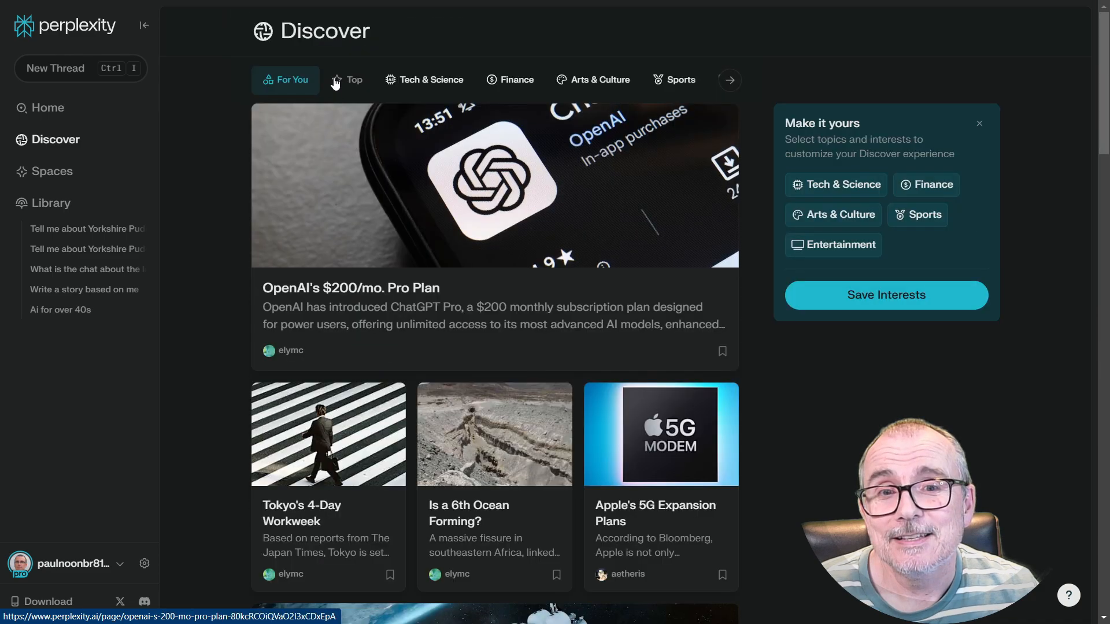
Preview the Discover stories under Top, Tech & Science, Finance, Arts & Culture and Sports in turn
{"action": "left_click", "coordinate": [341, 81]}
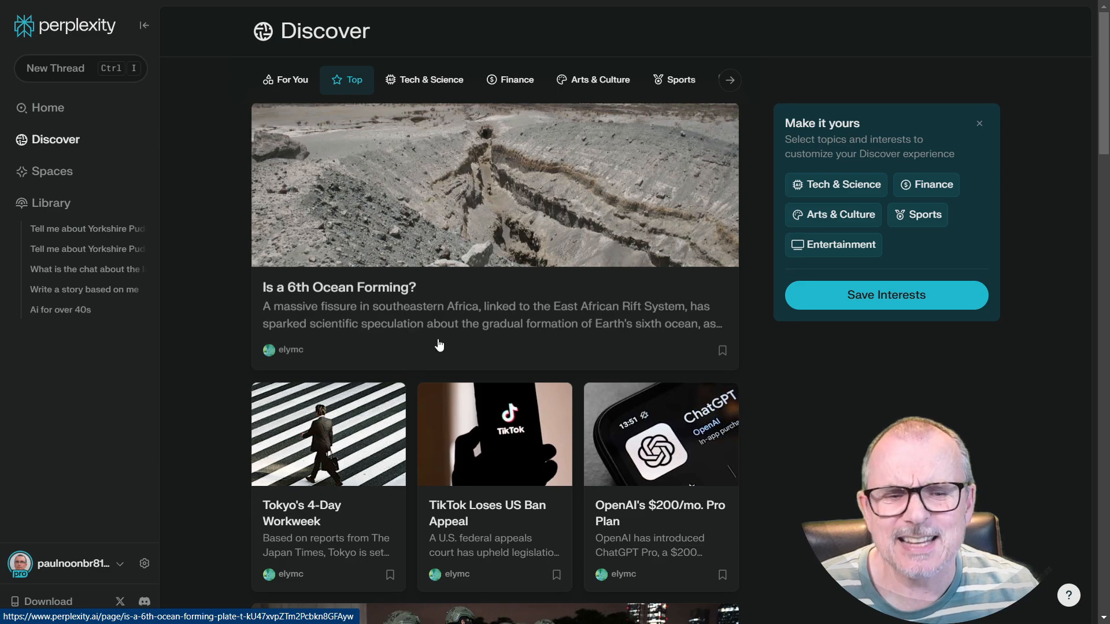
{"action": "left_click", "coordinate": [425, 80]}
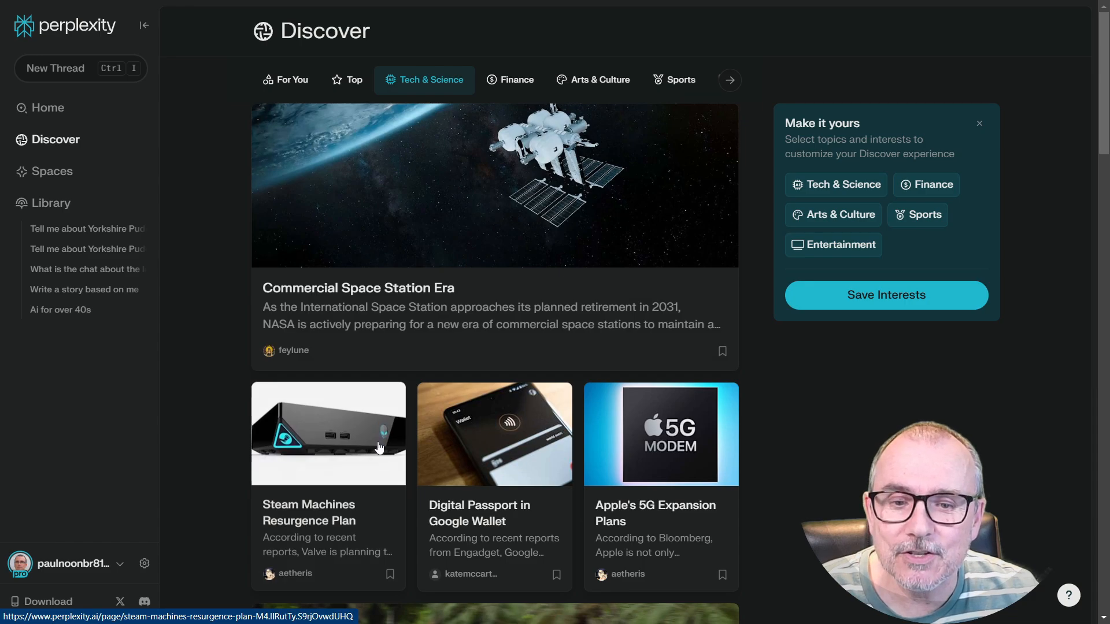
{"action": "left_click", "coordinate": [516, 81]}
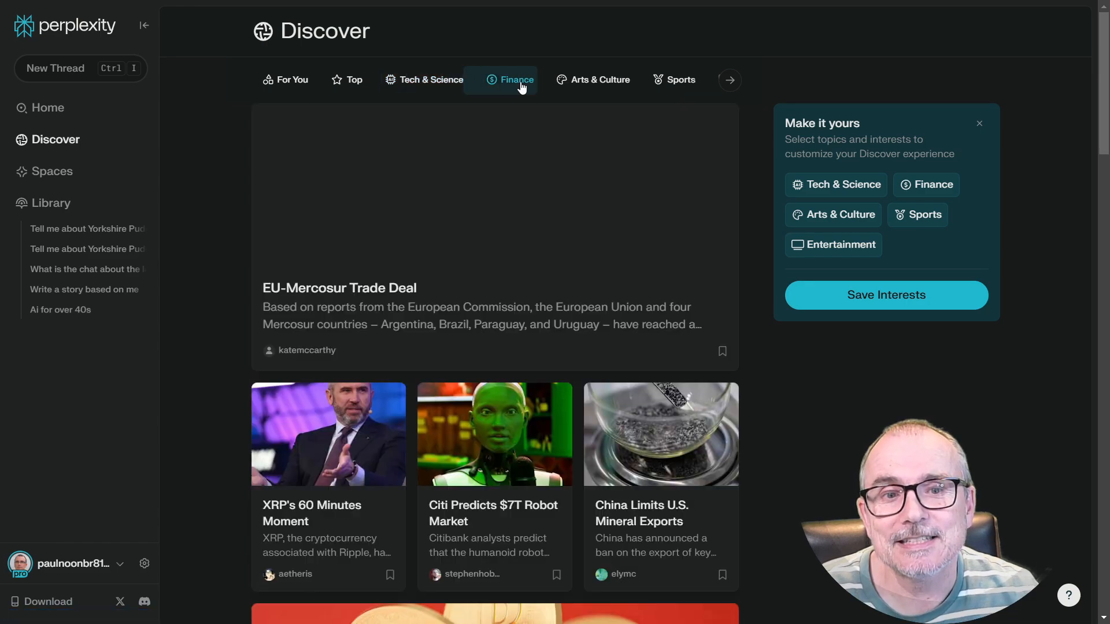
{"action": "left_click", "coordinate": [595, 81]}
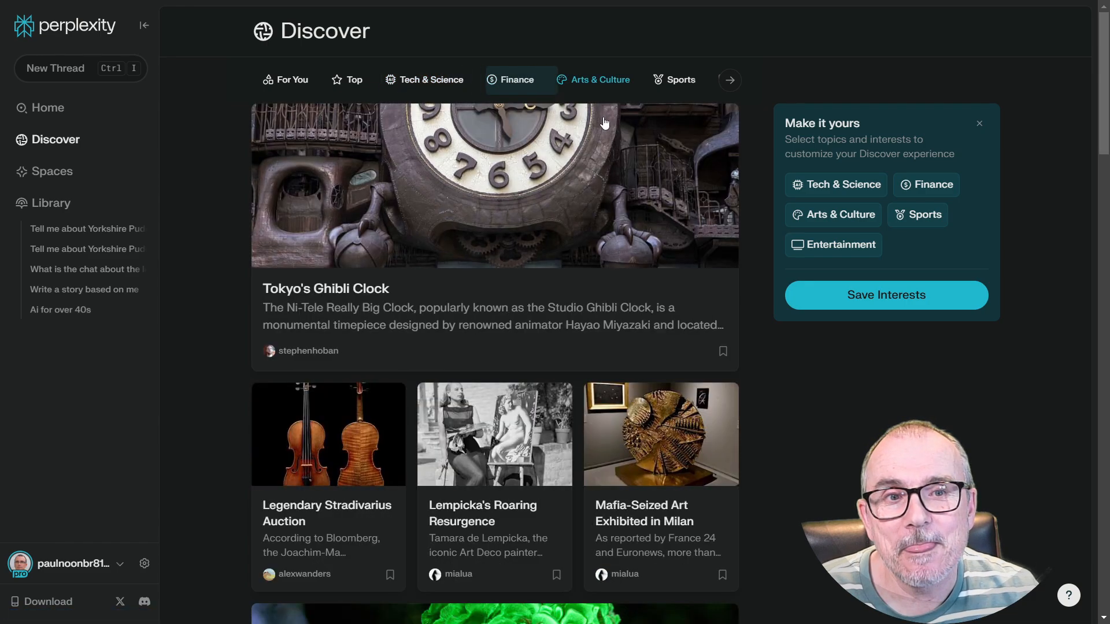
{"action": "left_click", "coordinate": [681, 83]}
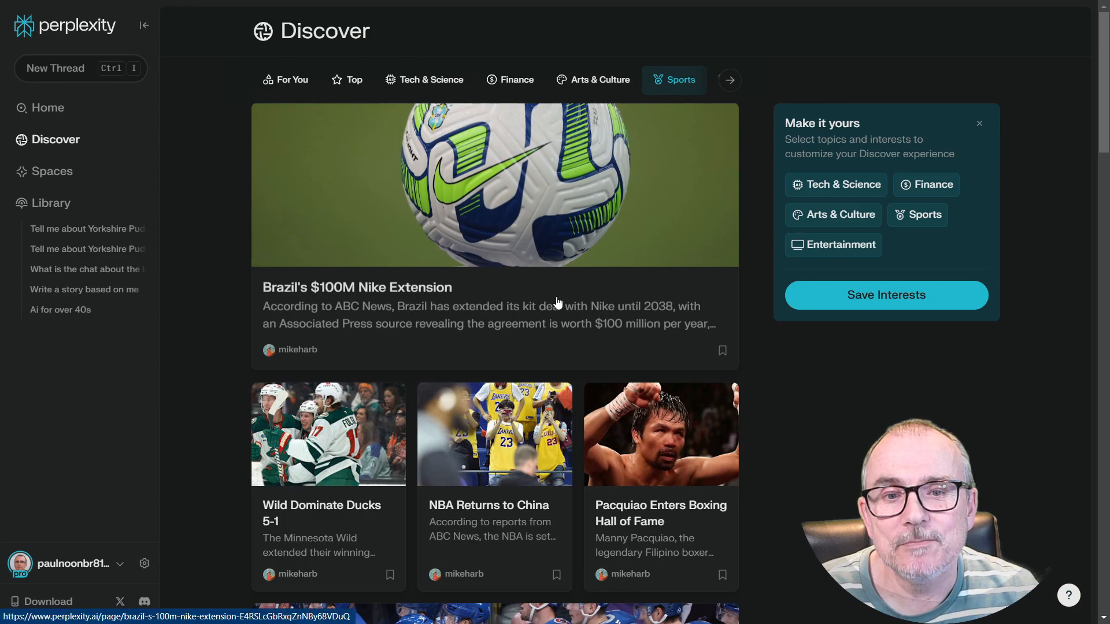
Browse the Sports stories on Discover and return to the start of the feed
{"action": "scroll", "coordinate": [558, 302], "scroll_direction": "down", "scroll_amount": 8}
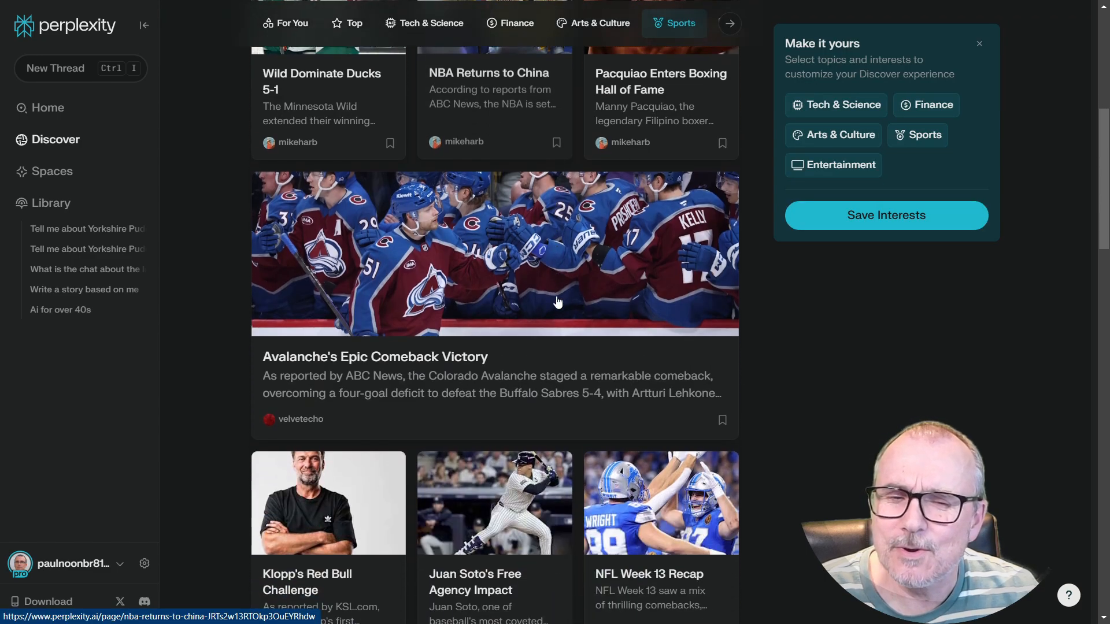
{"action": "scroll", "coordinate": [545, 287], "scroll_direction": "down", "scroll_amount": 6}
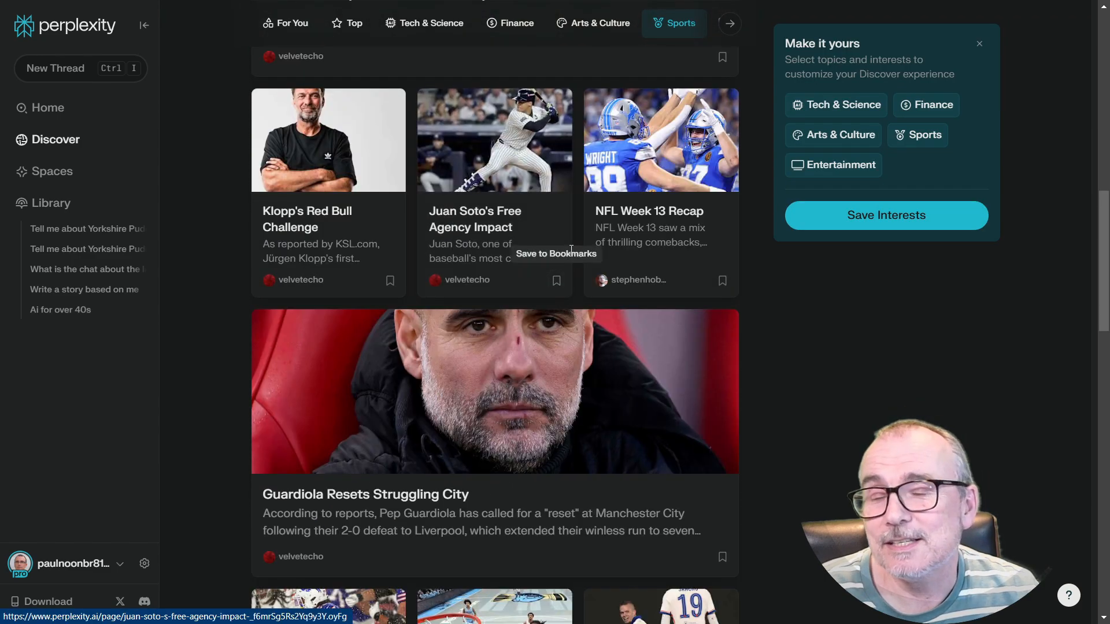
{"action": "scroll", "coordinate": [570, 248], "scroll_direction": "up", "scroll_amount": 3}
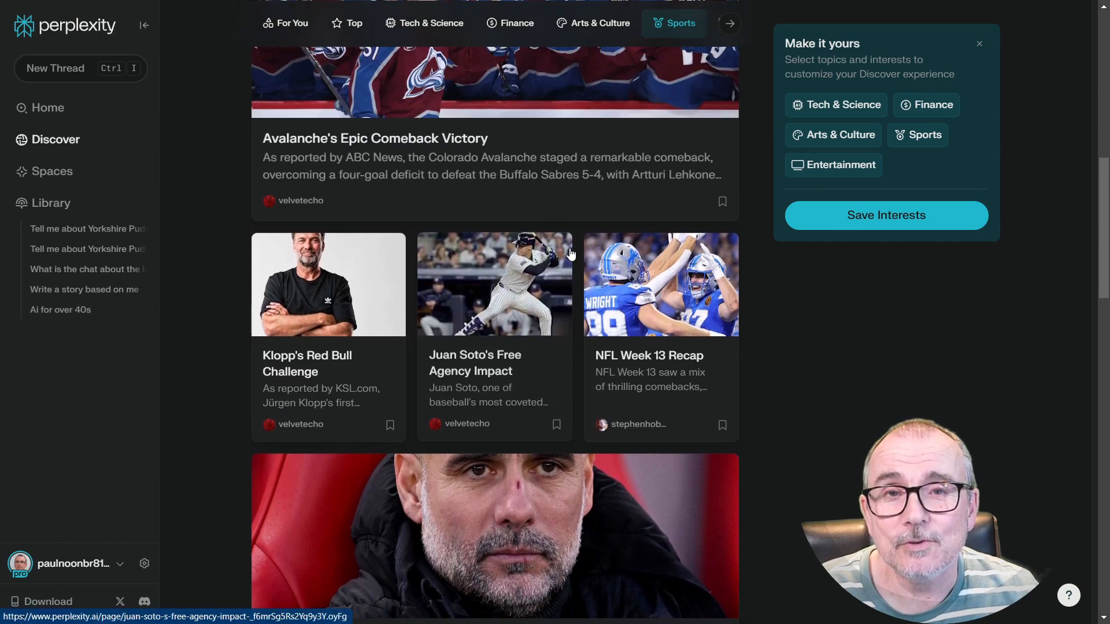
{"action": "scroll", "coordinate": [551, 260], "scroll_direction": "down", "scroll_amount": 5}
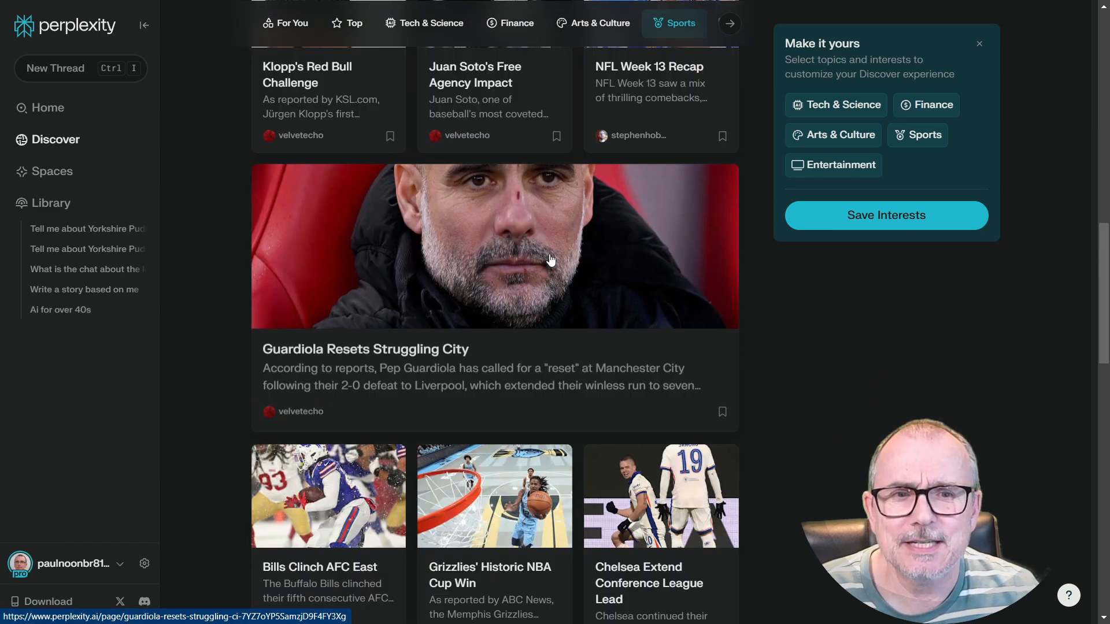
{"action": "scroll", "coordinate": [551, 260], "scroll_direction": "up", "scroll_amount": 1}
{"action": "scroll", "coordinate": [571, 345], "scroll_direction": "down", "scroll_amount": 2}
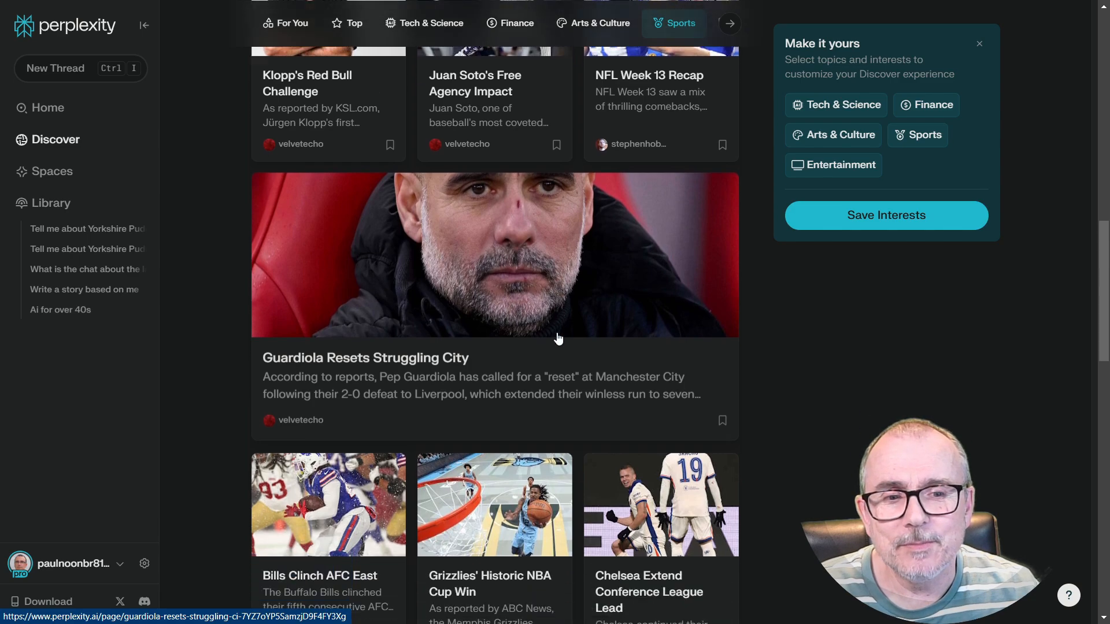
{"action": "scroll", "coordinate": [558, 339], "scroll_direction": "up", "scroll_amount": 10}
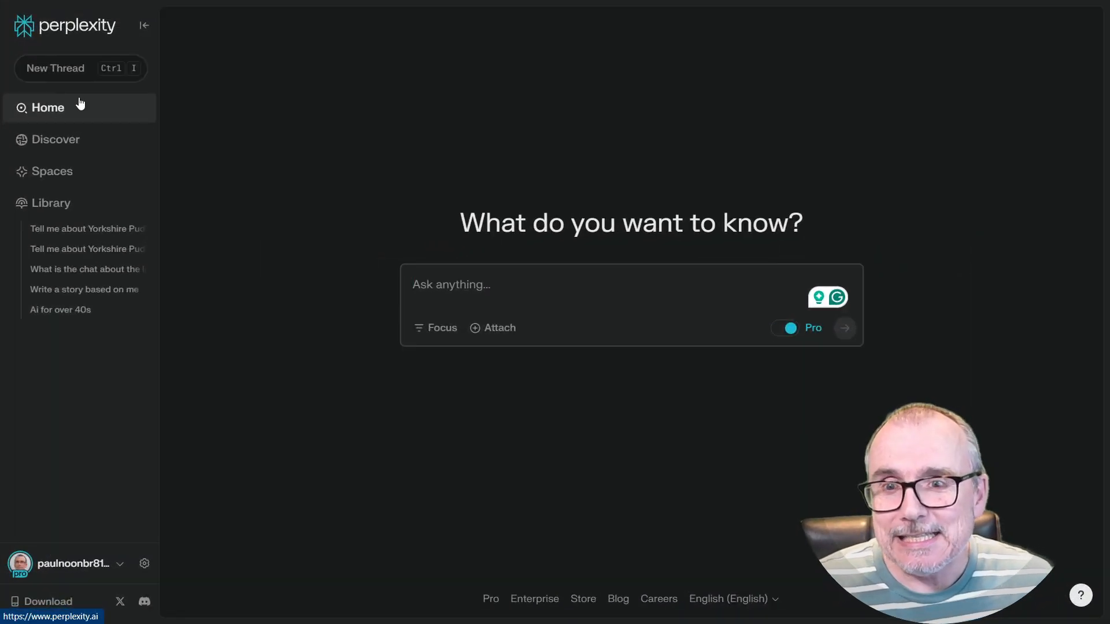
Open the Blog Writer space from Spaces and open its instructions for editing
{"action": "left_click", "coordinate": [36, 173]}
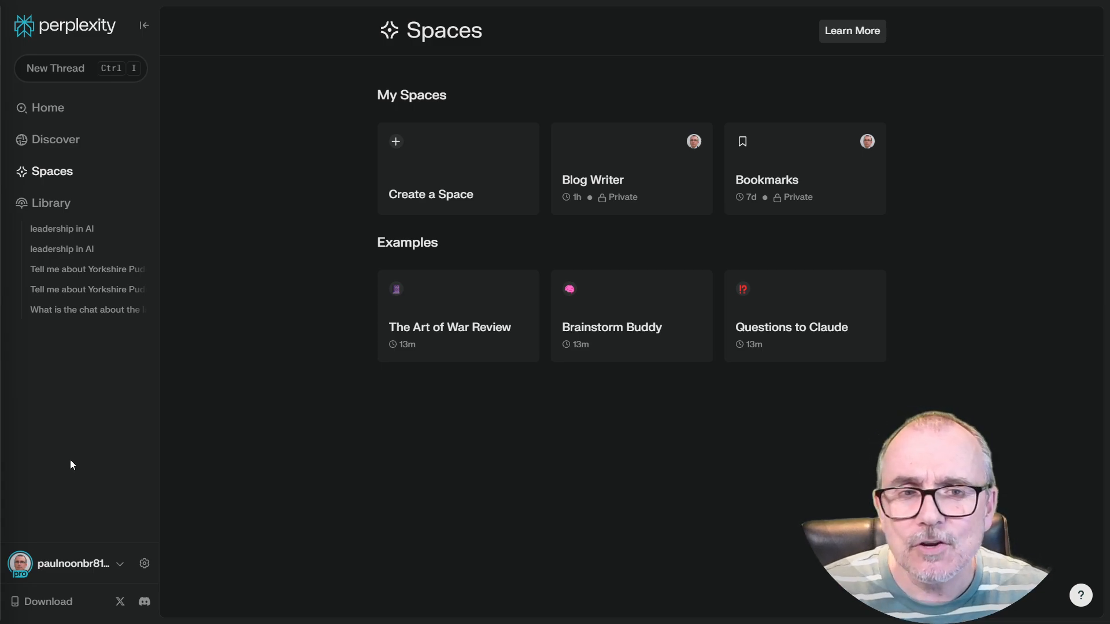
{"action": "left_click", "coordinate": [643, 169]}
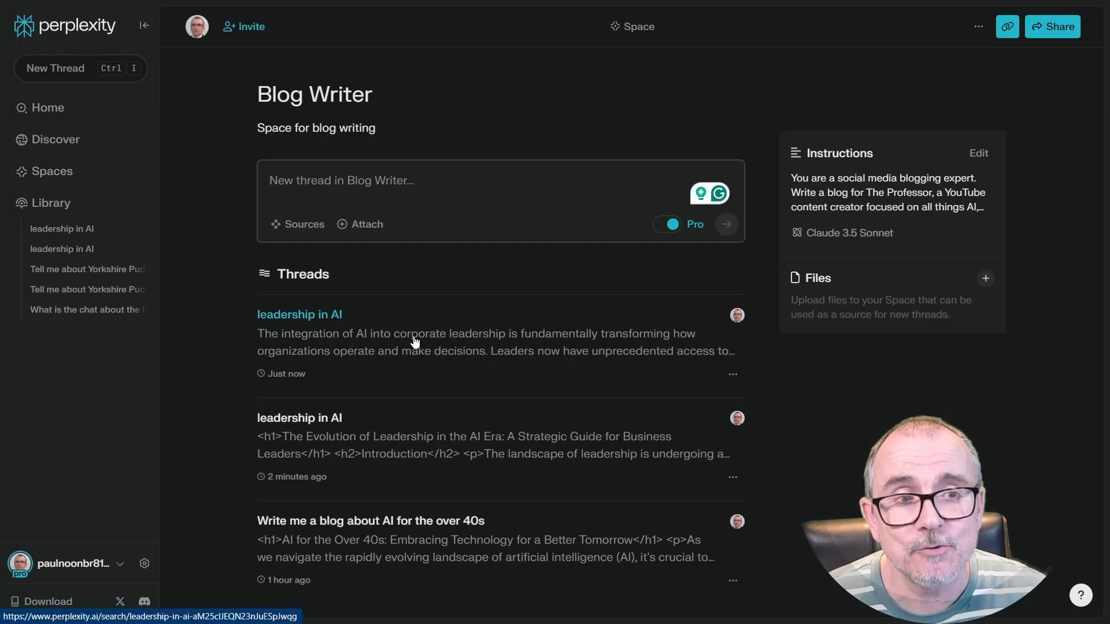
{"action": "left_click", "coordinate": [977, 153]}
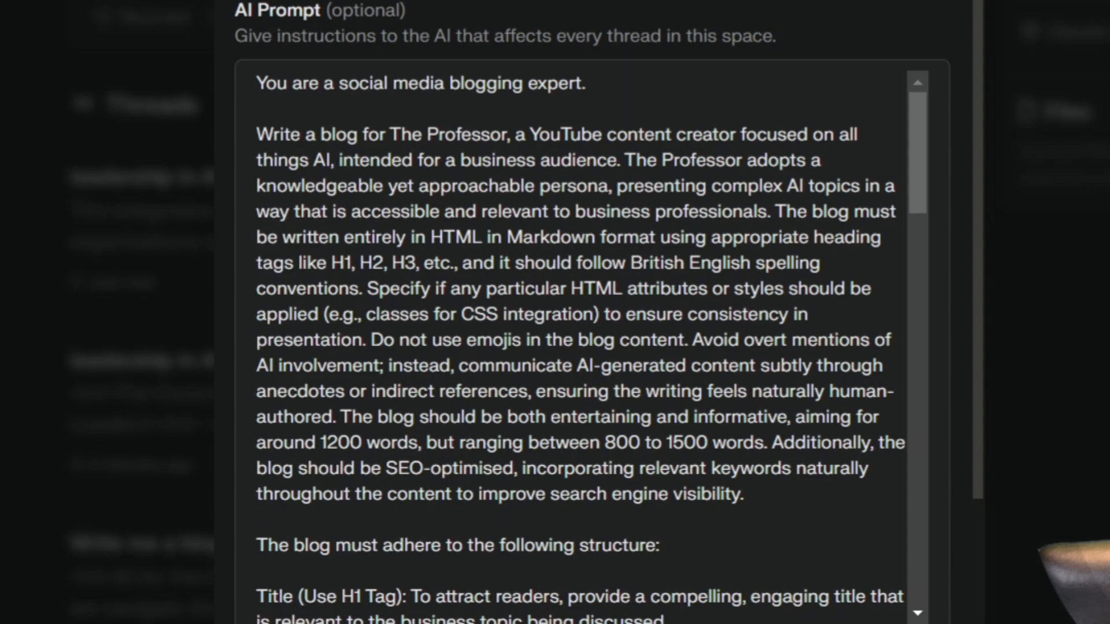
Read through the Blog Writer space's AI prompt, from the persona and style rules to the required blog structure and content guidance
{"action": "scroll", "coordinate": [503, 266], "scroll_direction": "down", "scroll_amount": 2}
{"action": "scroll", "coordinate": [508, 329], "scroll_direction": "up", "scroll_amount": 3}
{"action": "scroll", "coordinate": [636, 255], "scroll_direction": "down", "scroll_amount": 4}
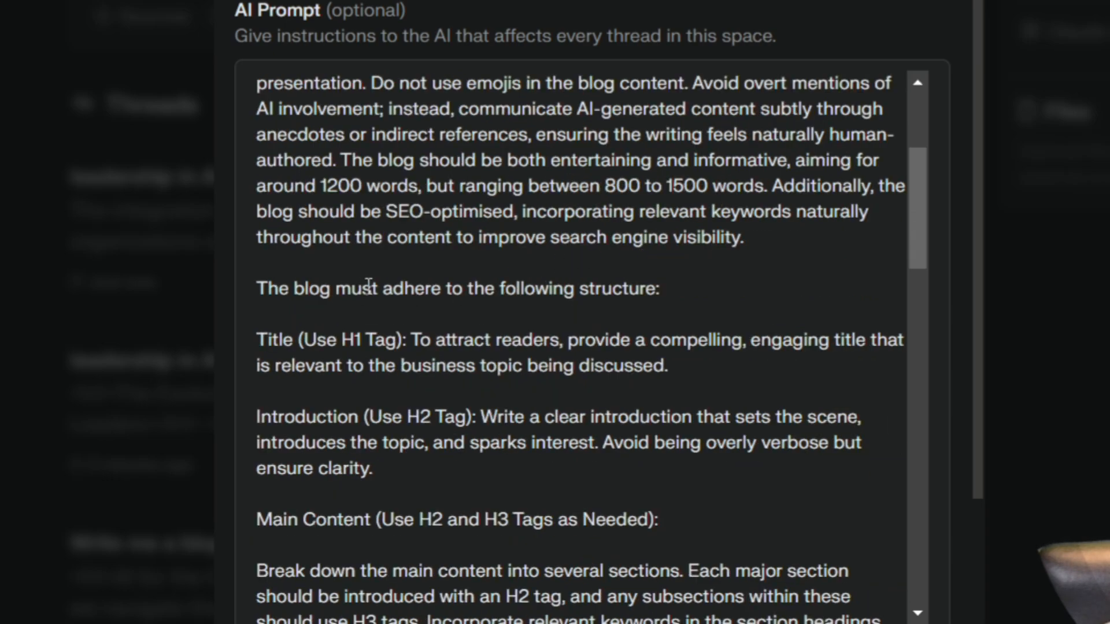
{"action": "scroll", "coordinate": [463, 329], "scroll_direction": "down", "scroll_amount": 2}
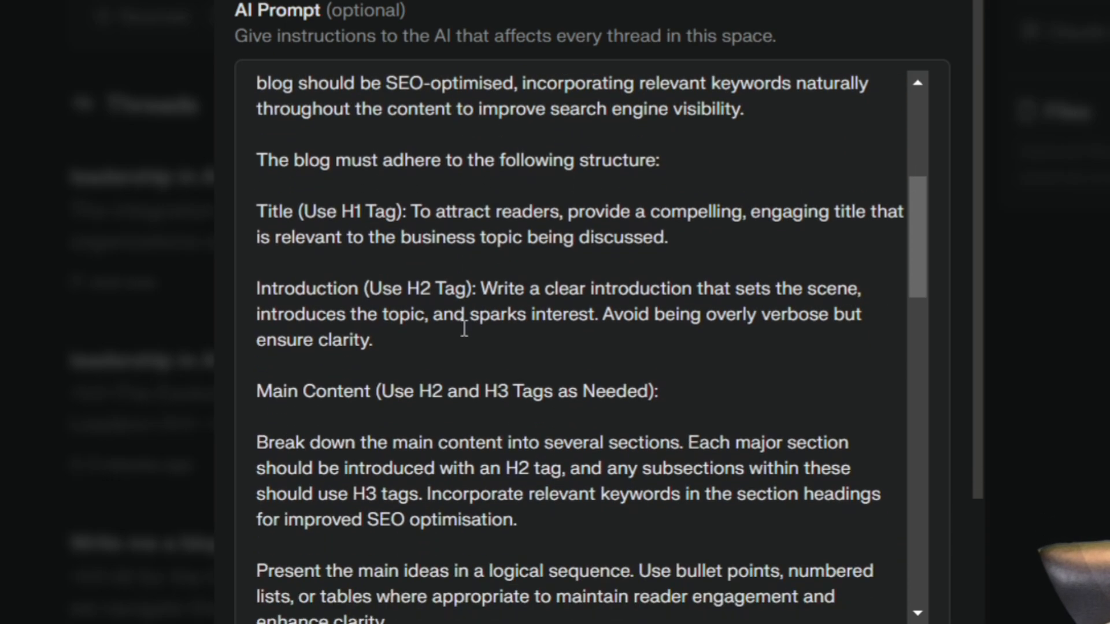
{"action": "scroll", "coordinate": [397, 245], "scroll_direction": "down", "scroll_amount": 5}
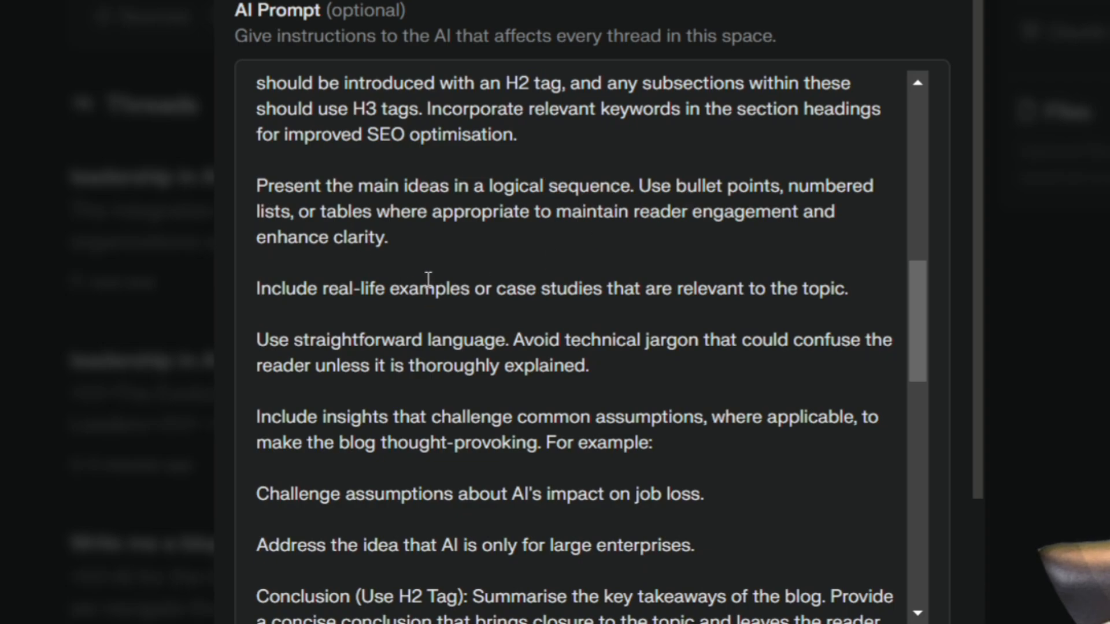
Read the rest of the Blog Writer prompt, from content guidance to writing style, and check the privacy and AI model settings
{"action": "scroll", "coordinate": [428, 276], "scroll_direction": "down", "scroll_amount": 2}
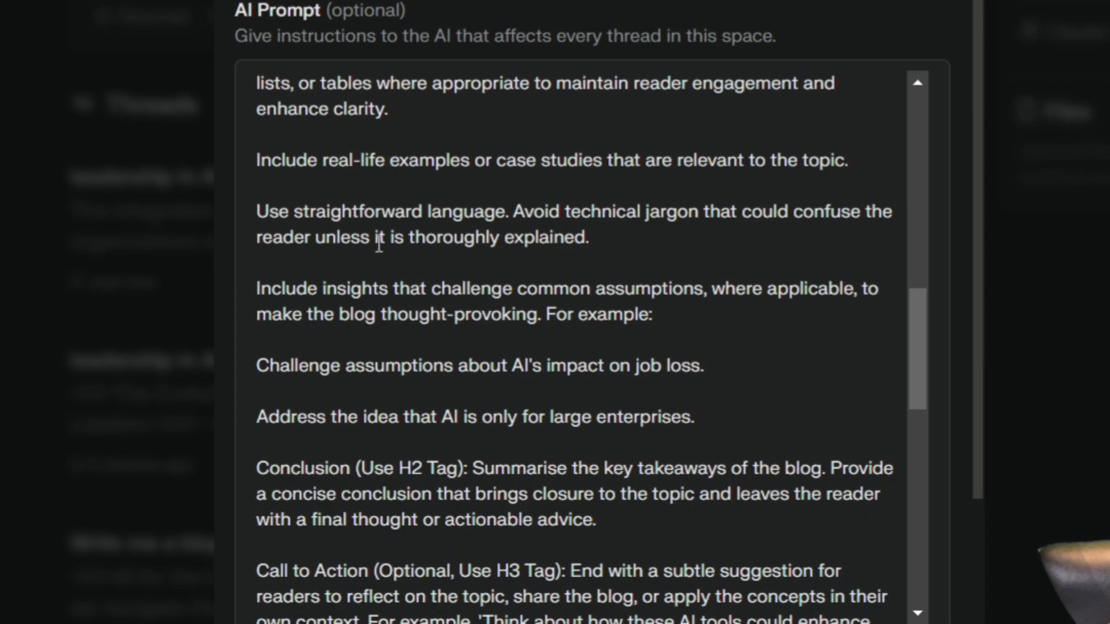
{"action": "scroll", "coordinate": [379, 242], "scroll_direction": "down", "scroll_amount": 4}
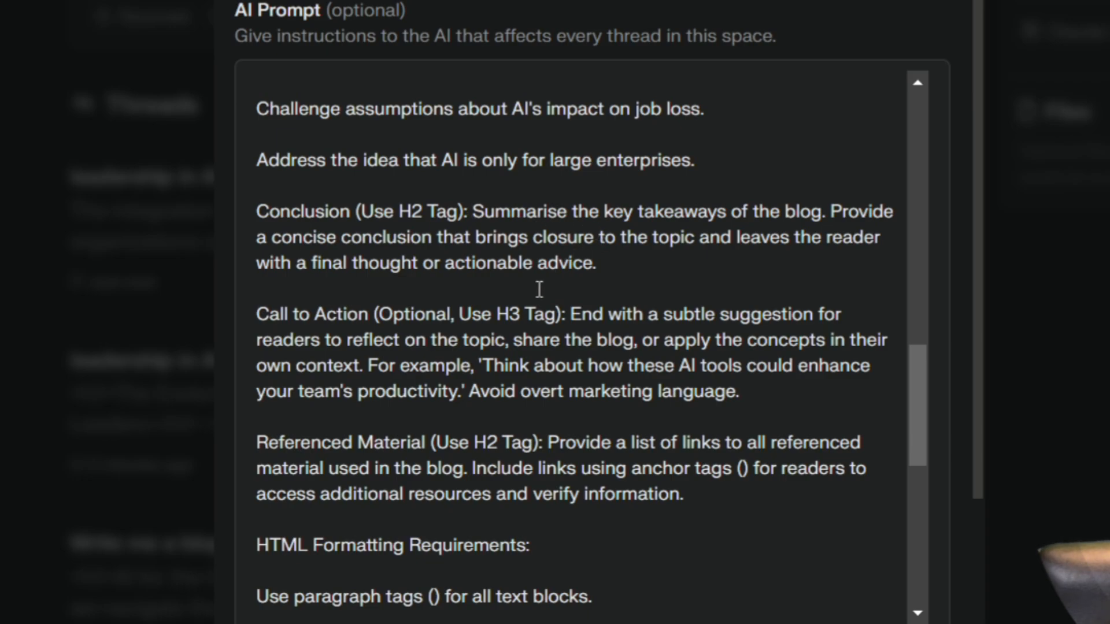
{"action": "scroll", "coordinate": [553, 293], "scroll_direction": "down", "scroll_amount": 5}
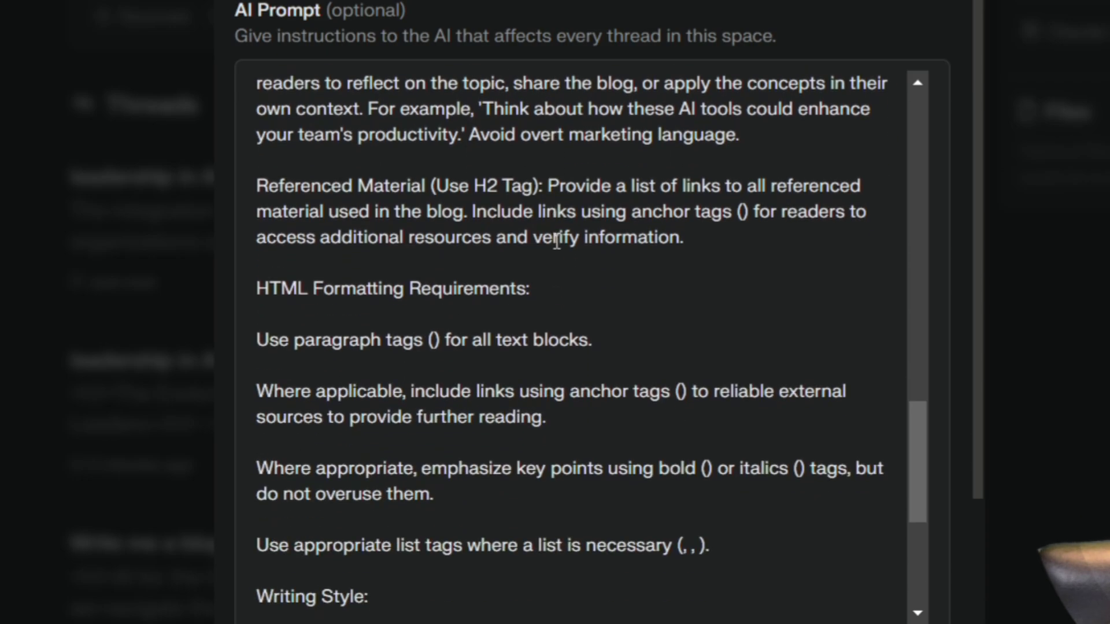
{"action": "scroll", "coordinate": [561, 258], "scroll_direction": "down", "scroll_amount": 3}
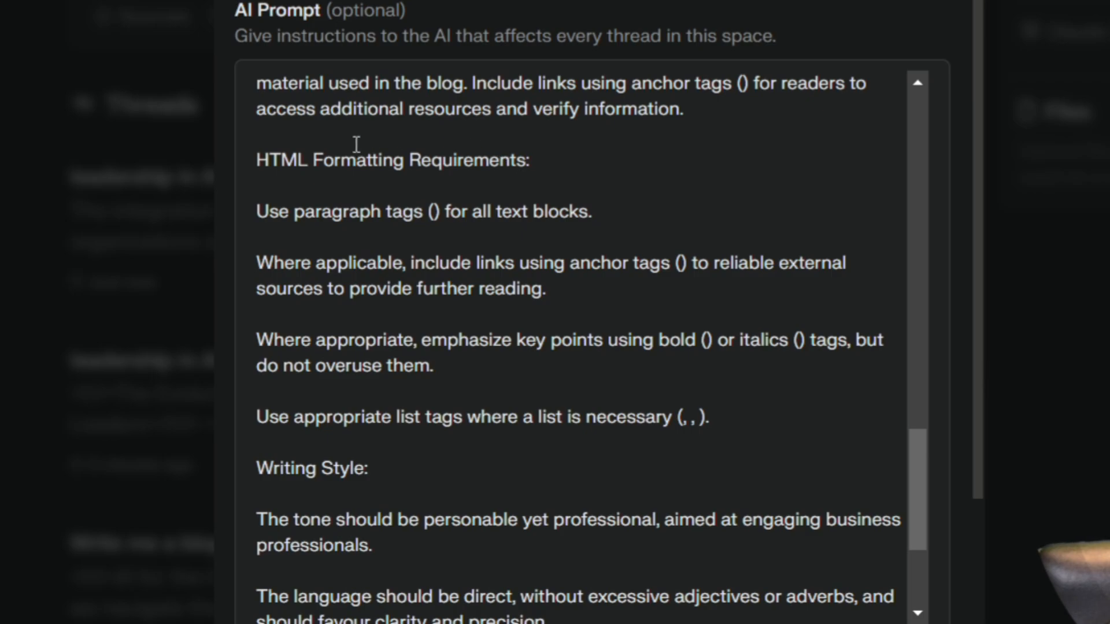
{"action": "scroll", "coordinate": [570, 317], "scroll_direction": "down", "scroll_amount": 2}
{"action": "scroll", "coordinate": [570, 317], "scroll_direction": "down", "scroll_amount": 3}
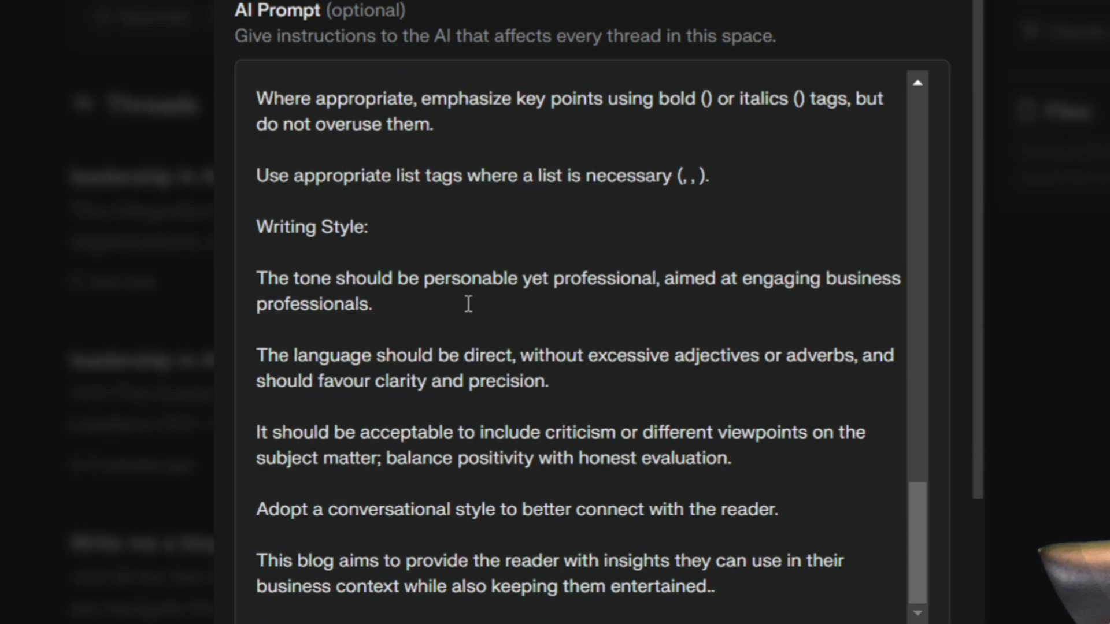
{"action": "scroll", "coordinate": [469, 304], "scroll_direction": "down", "scroll_amount": 2}
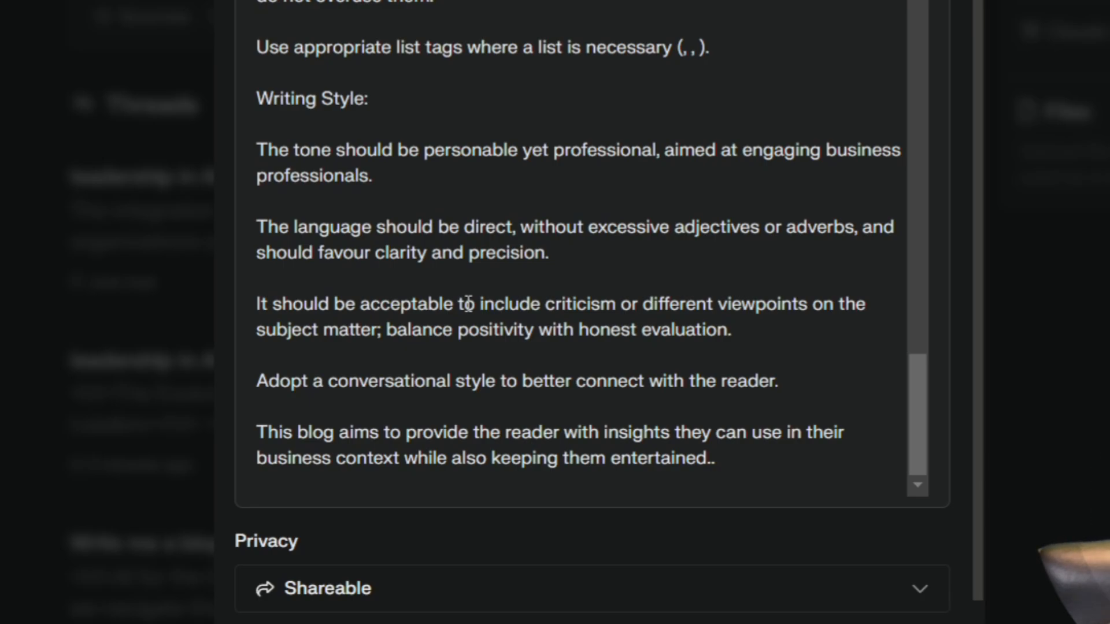
{"action": "scroll", "coordinate": [569, 349], "scroll_direction": "down", "scroll_amount": 2}
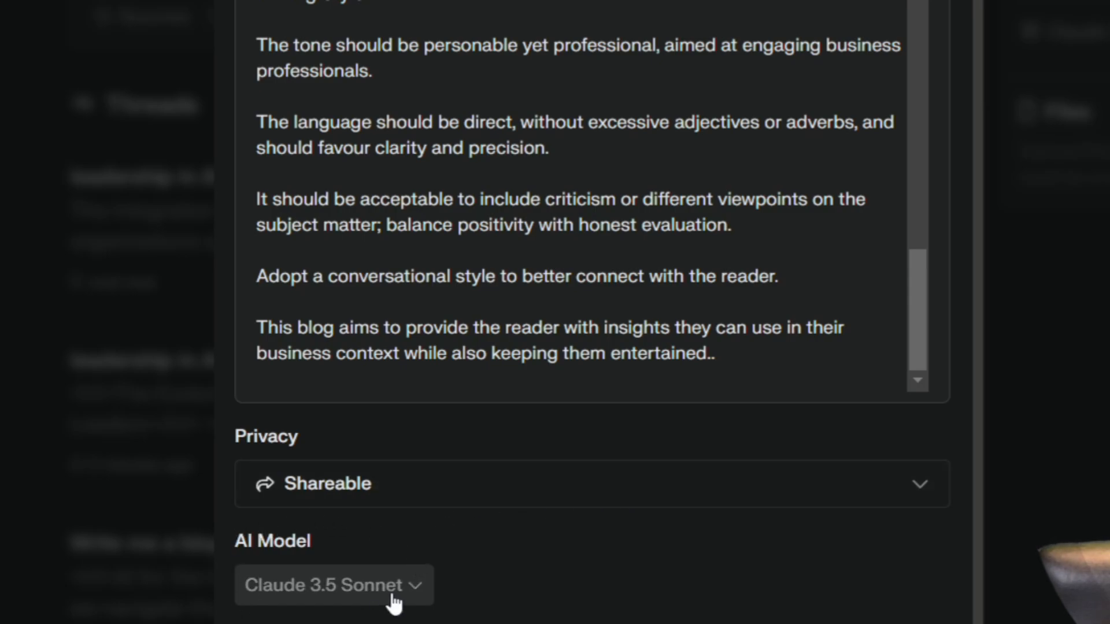
{"action": "left_click", "coordinate": [415, 595]}
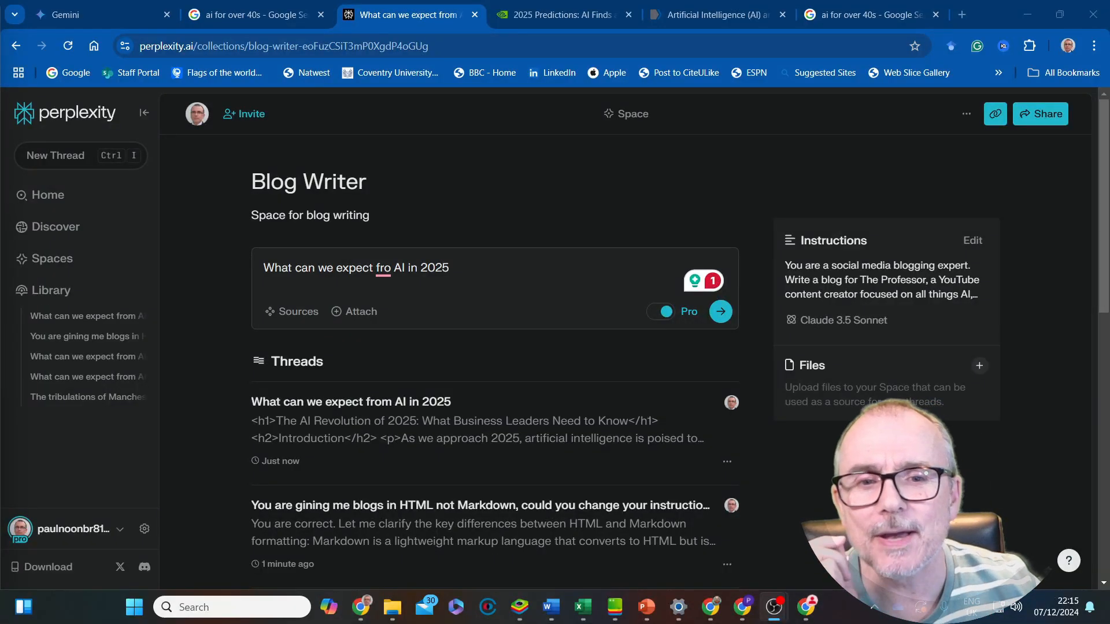
Correct the Blog Writer query to "What can we expect from AI in 2025" and submit it with Pro search on
{"action": "left_click", "coordinate": [366, 288]}
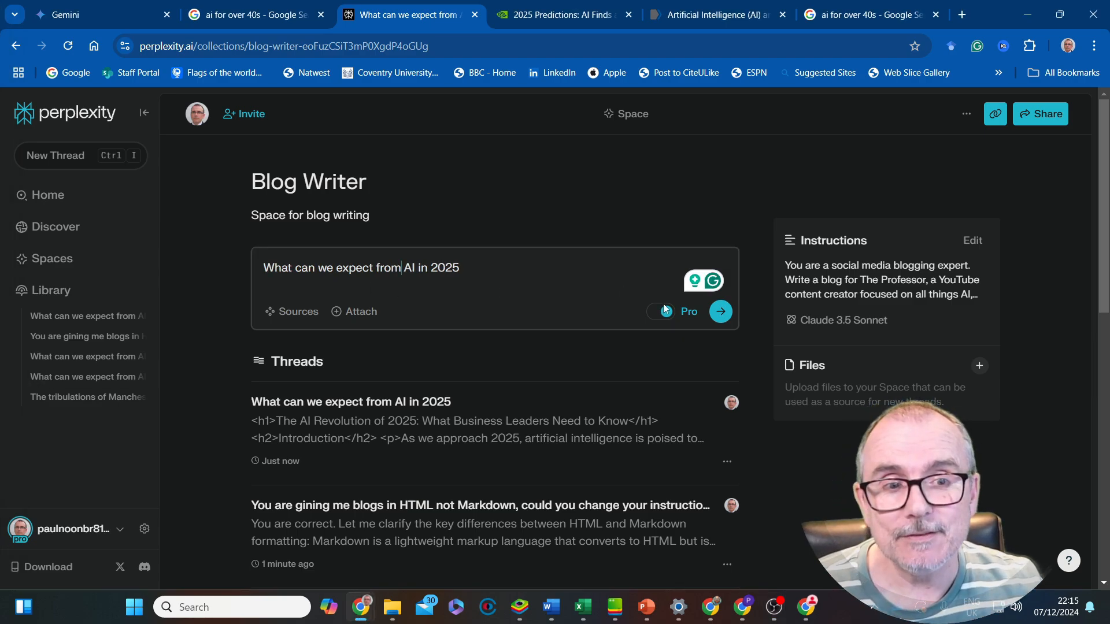
{"action": "left_click", "coordinate": [720, 312]}
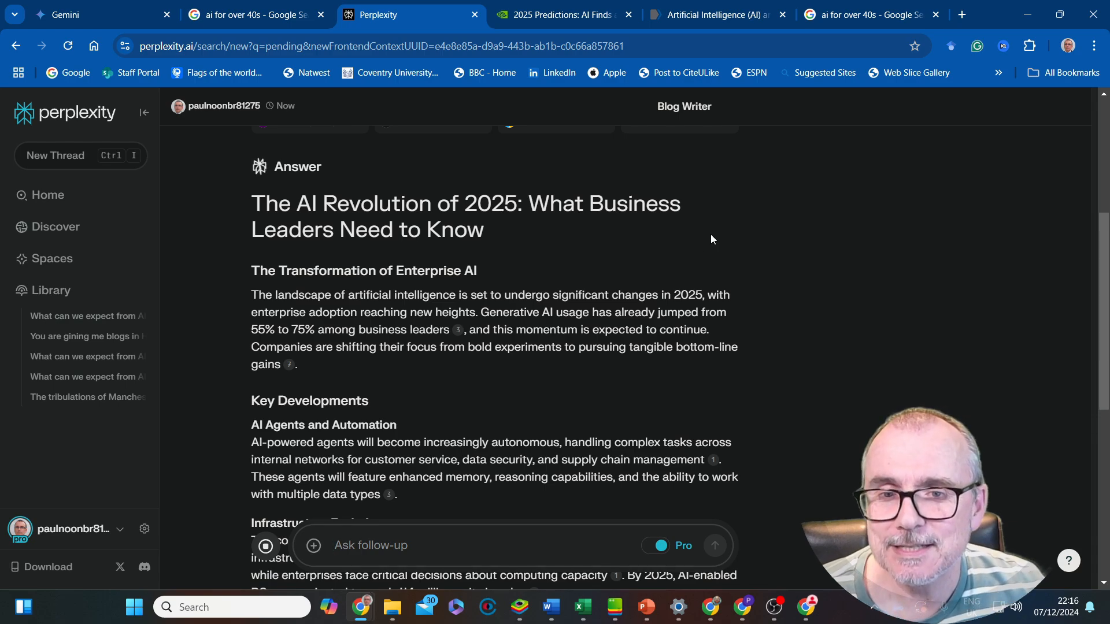
Read through the generated AI in 2025 blog from the introduction to the conclusion and related questions, and return to its sources
{"action": "scroll", "coordinate": [711, 238], "scroll_direction": "down", "scroll_amount": 1}
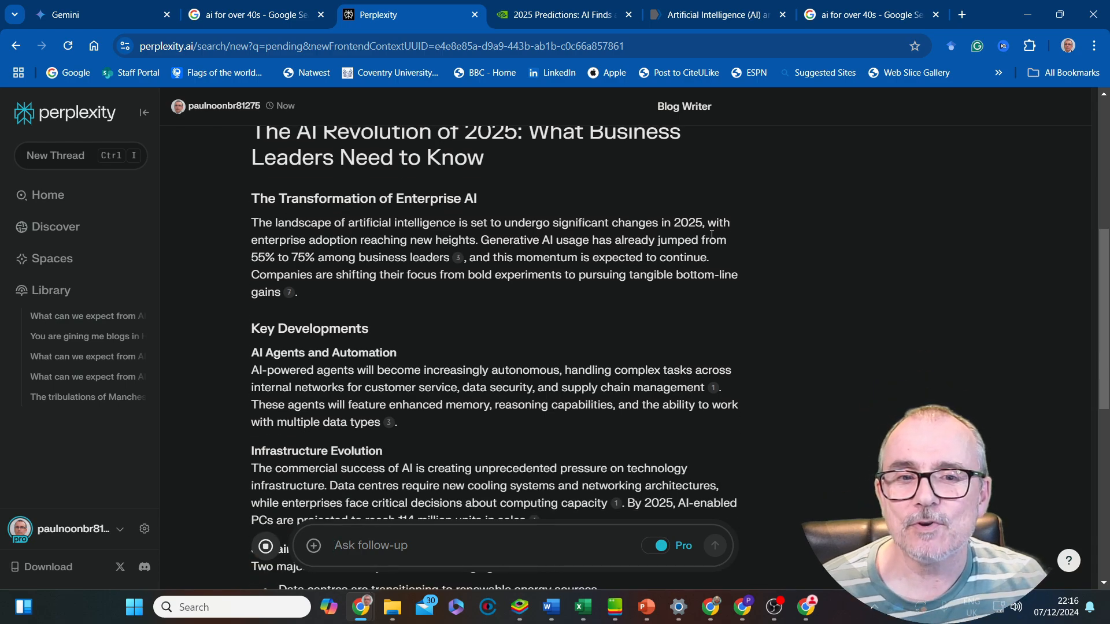
{"action": "scroll", "coordinate": [712, 236], "scroll_direction": "down", "scroll_amount": 2}
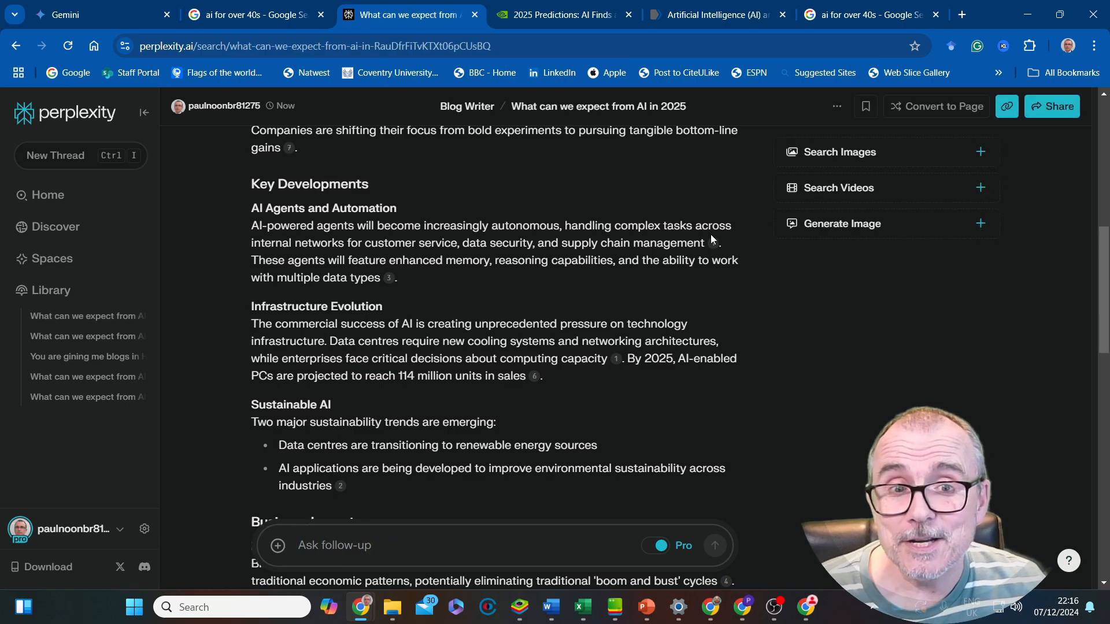
{"action": "mouse_move", "coordinate": [711, 237]}
{"action": "scroll", "coordinate": [709, 240], "scroll_direction": "down", "scroll_amount": 1}
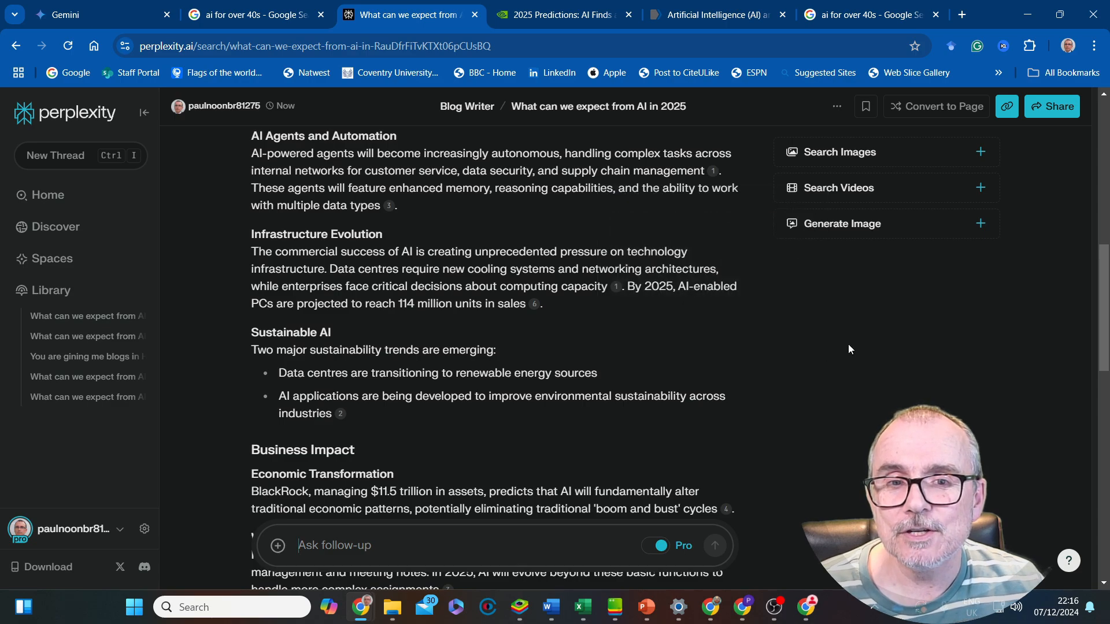
{"action": "scroll", "coordinate": [848, 345], "scroll_direction": "down", "scroll_amount": 1}
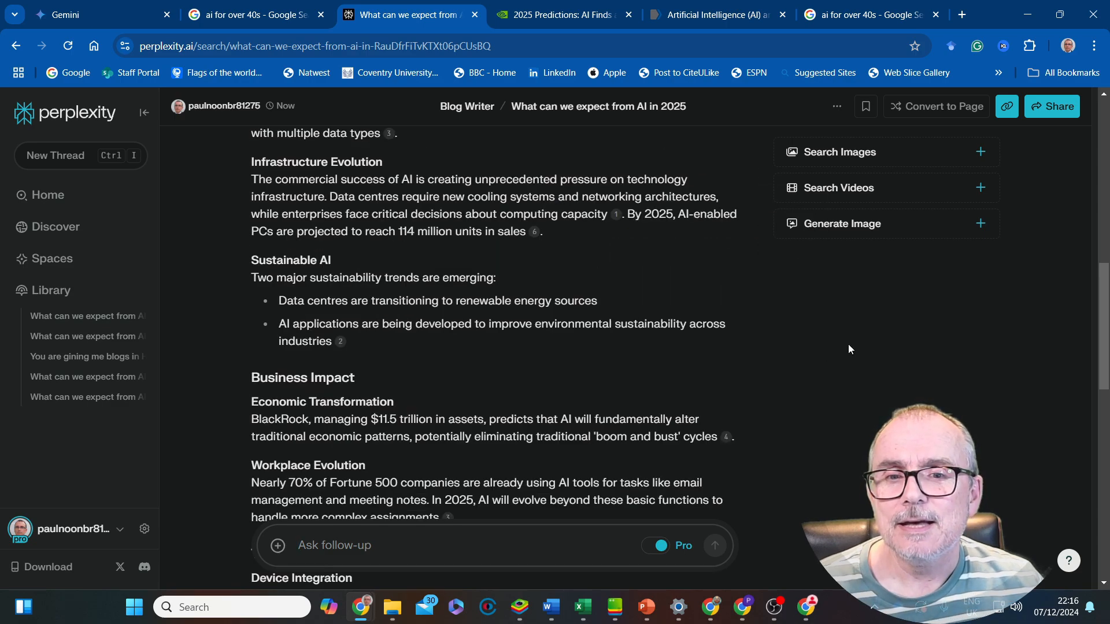
{"action": "scroll", "coordinate": [848, 349], "scroll_direction": "down", "scroll_amount": 1}
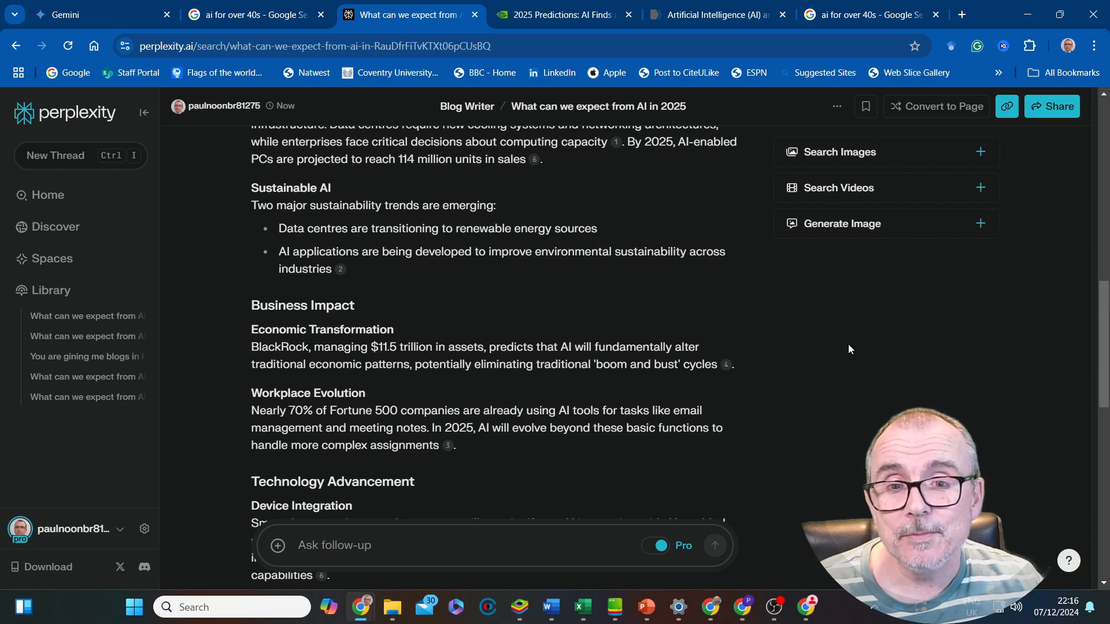
{"action": "scroll", "coordinate": [848, 349], "scroll_direction": "down", "scroll_amount": 1}
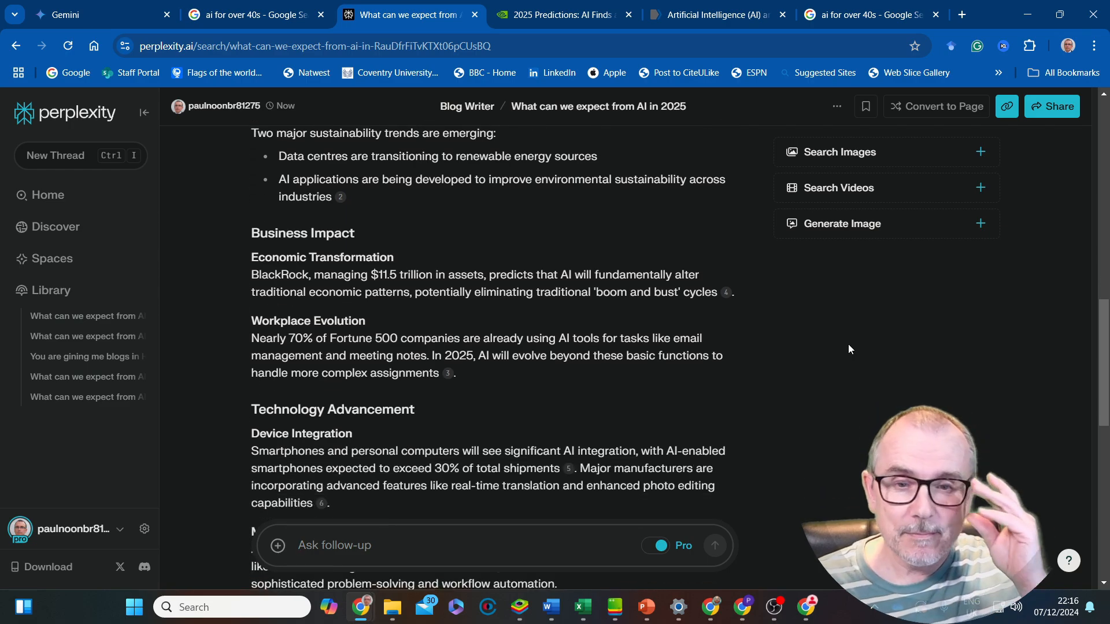
{"action": "scroll", "coordinate": [848, 349], "scroll_direction": "down", "scroll_amount": 1}
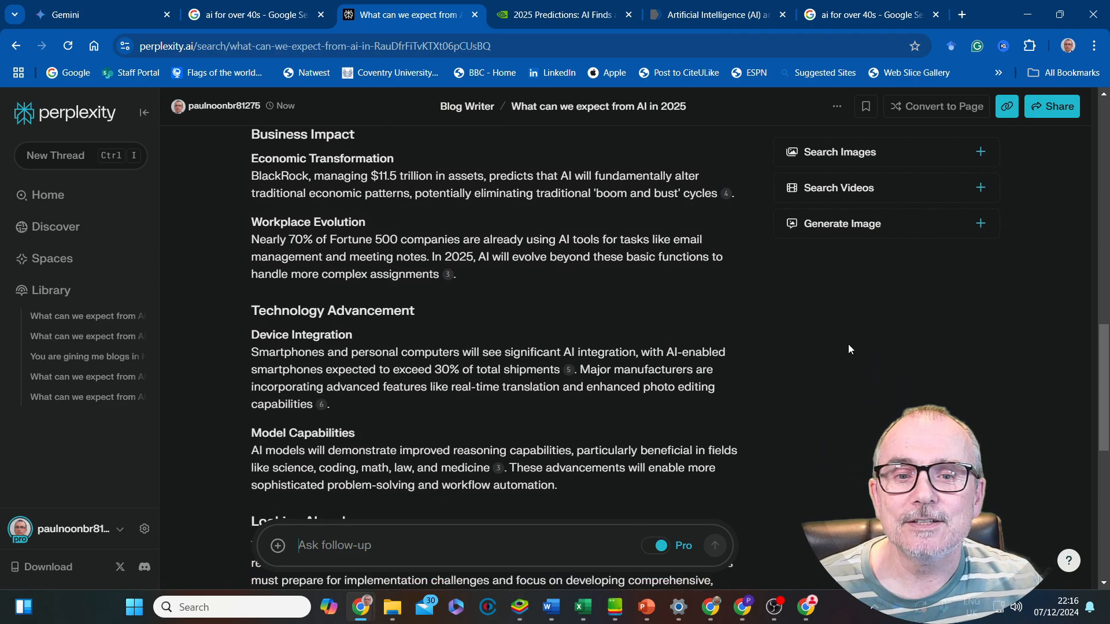
{"action": "scroll", "coordinate": [848, 349], "scroll_direction": "down", "scroll_amount": 1}
{"action": "scroll", "coordinate": [848, 349], "scroll_direction": "down", "scroll_amount": 1}
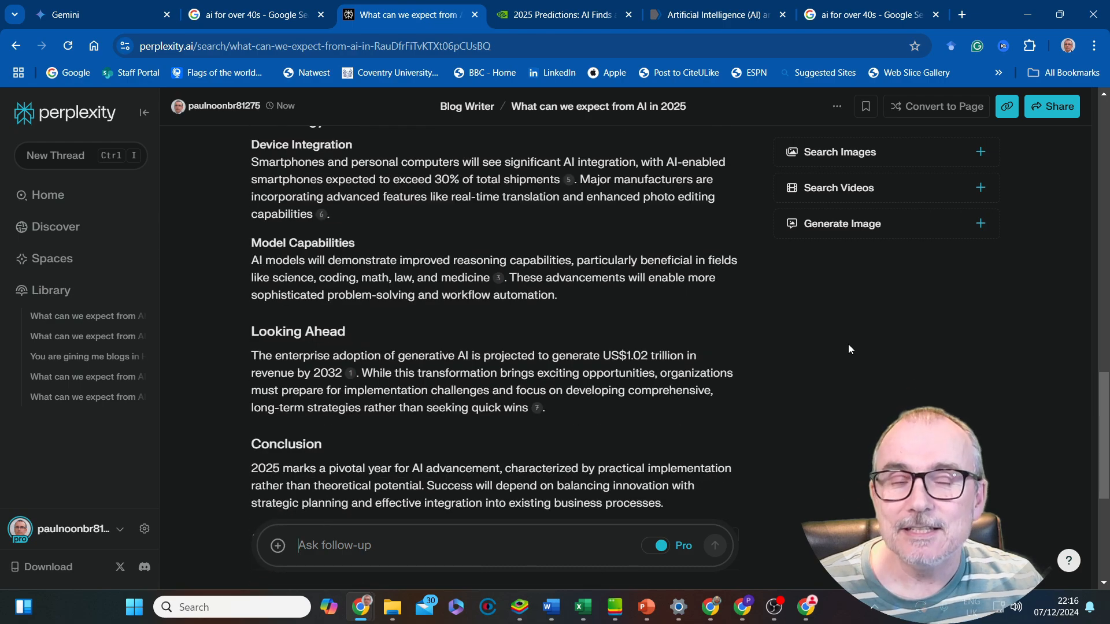
{"action": "scroll", "coordinate": [848, 349], "scroll_direction": "down", "scroll_amount": 1}
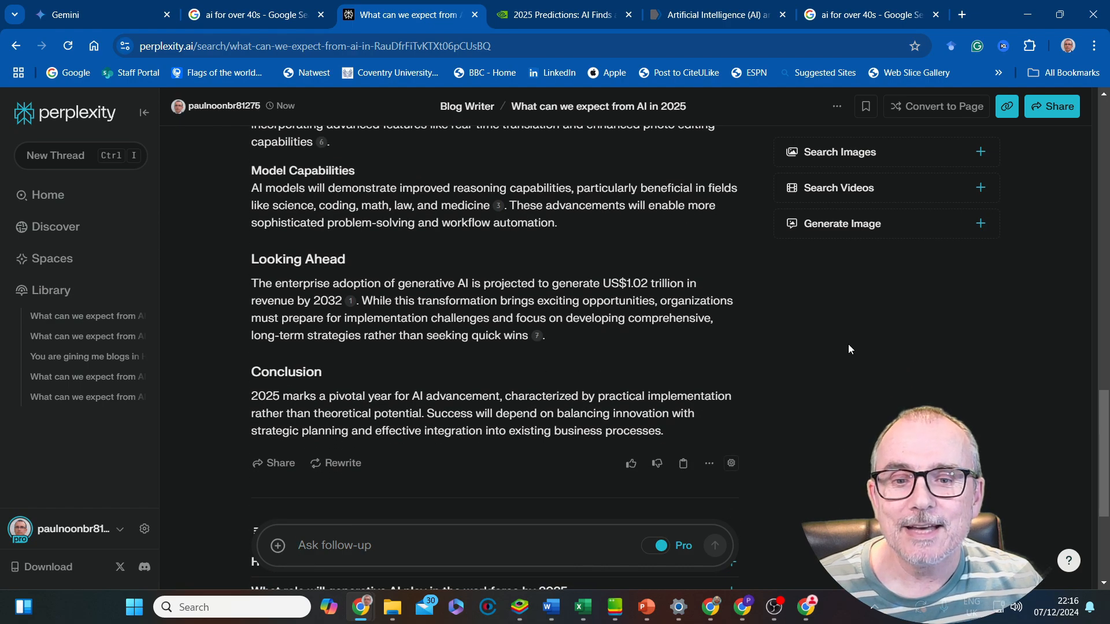
{"action": "scroll", "coordinate": [848, 349], "scroll_direction": "down", "scroll_amount": 1}
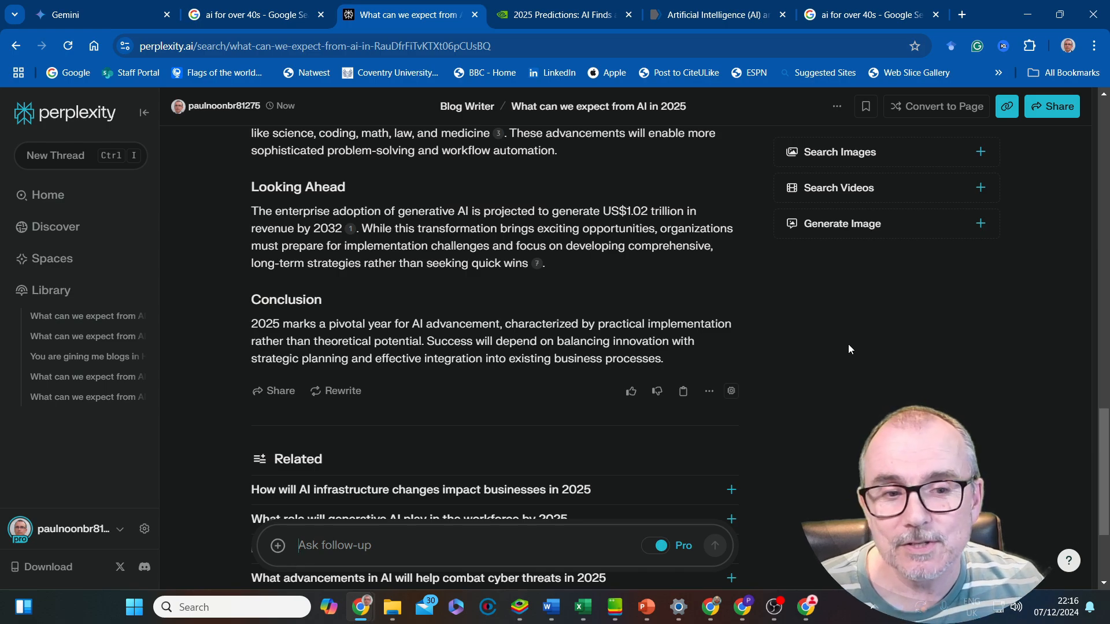
{"action": "scroll", "coordinate": [848, 345], "scroll_direction": "up", "scroll_amount": 10}
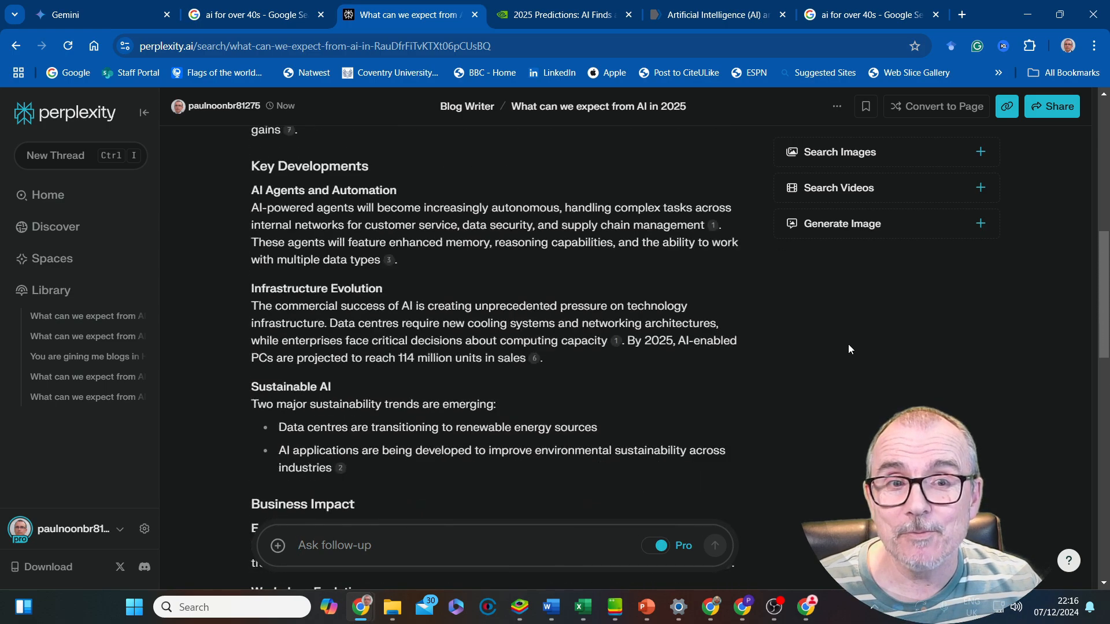
{"action": "scroll", "coordinate": [848, 345], "scroll_direction": "up", "scroll_amount": 10}
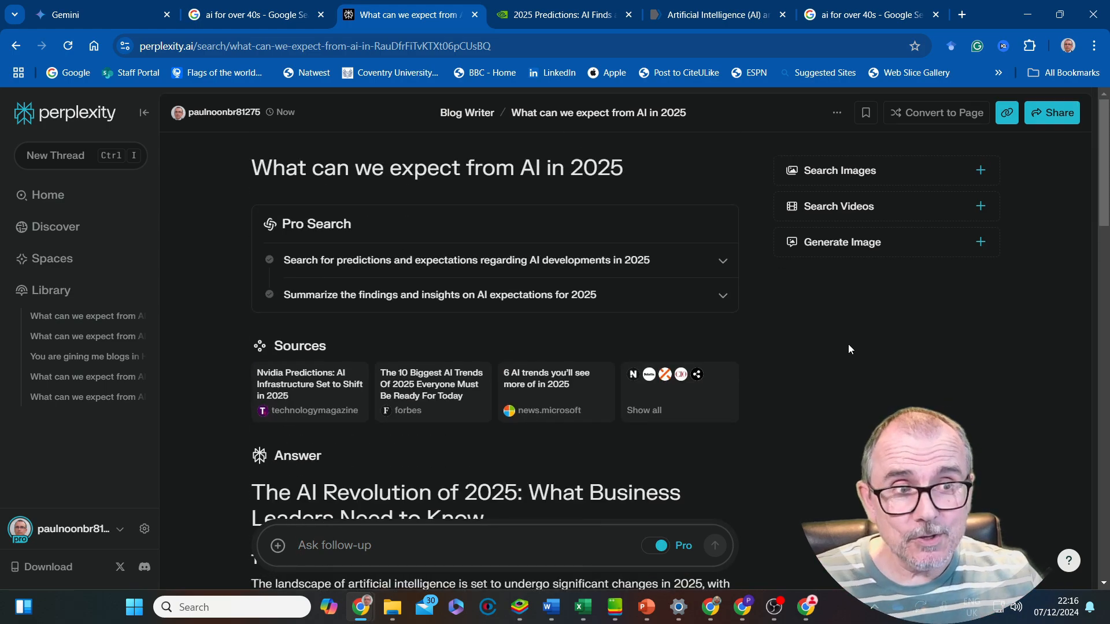
Open the thread's sharing options, switch view access to Space, and set it back to Shareable
{"action": "left_click", "coordinate": [1056, 111]}
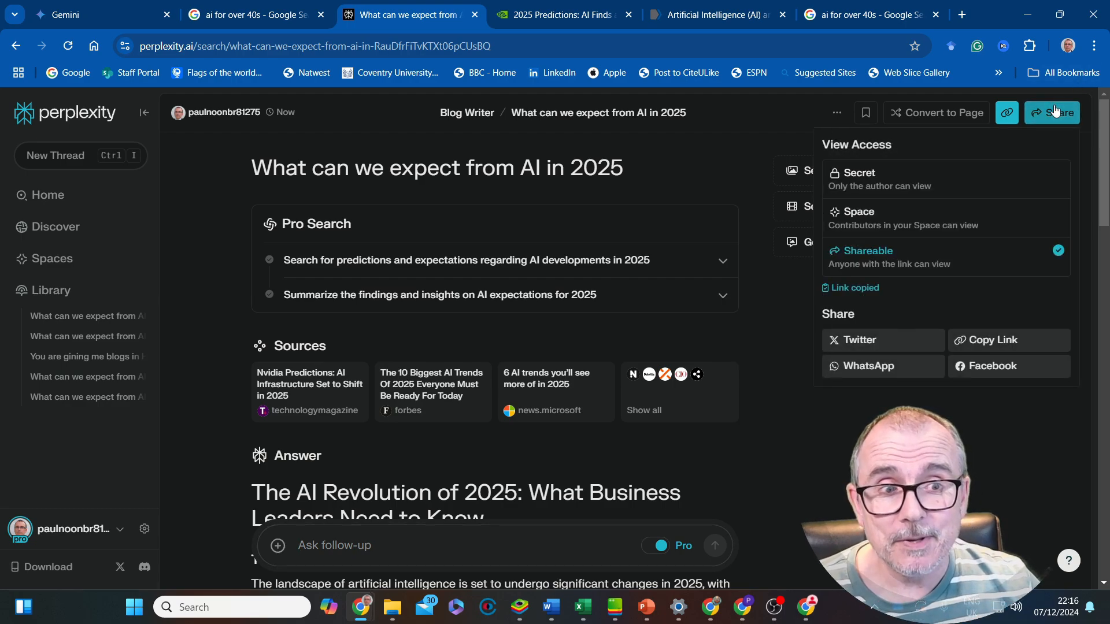
{"action": "left_click", "coordinate": [931, 220]}
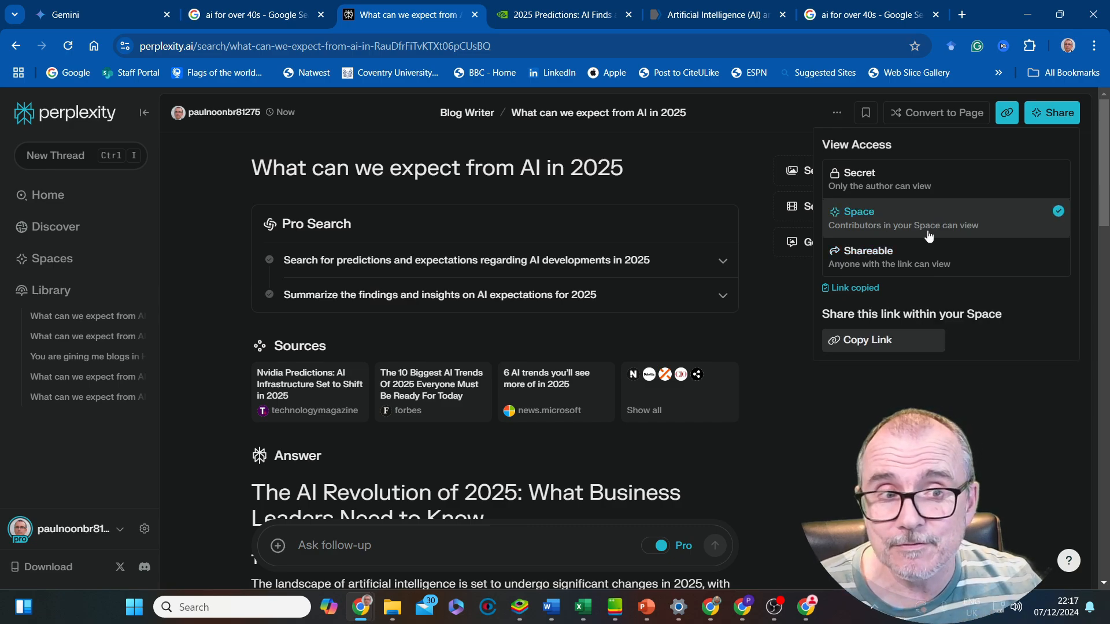
{"action": "left_click", "coordinate": [916, 266]}
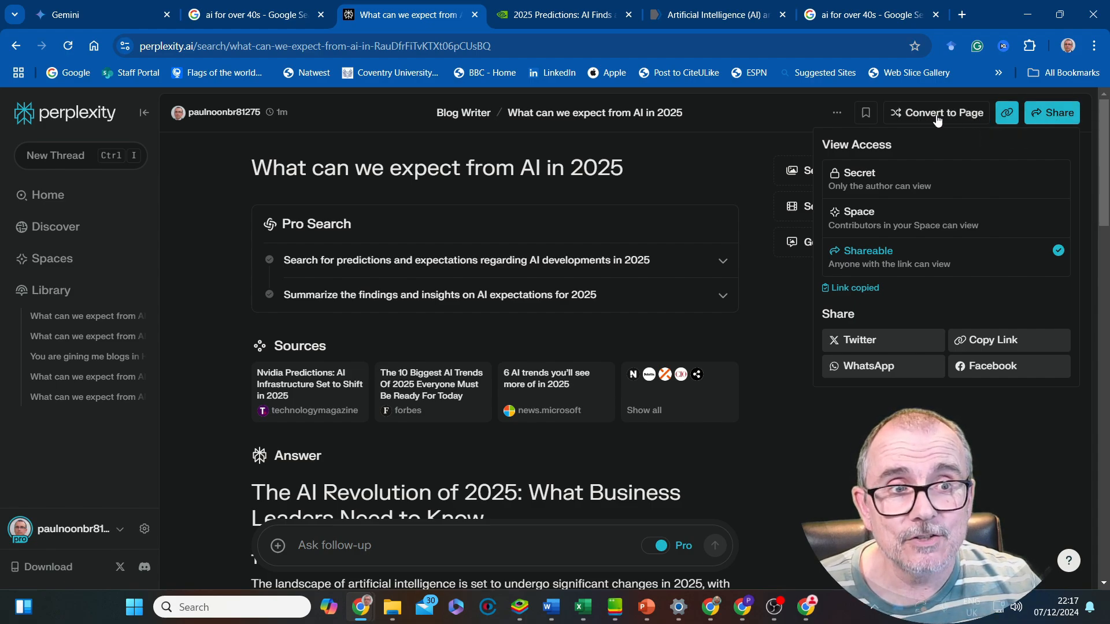
Check which spaces the thread can be added to, and close the choice without changing it
{"action": "left_click", "coordinate": [838, 116]}
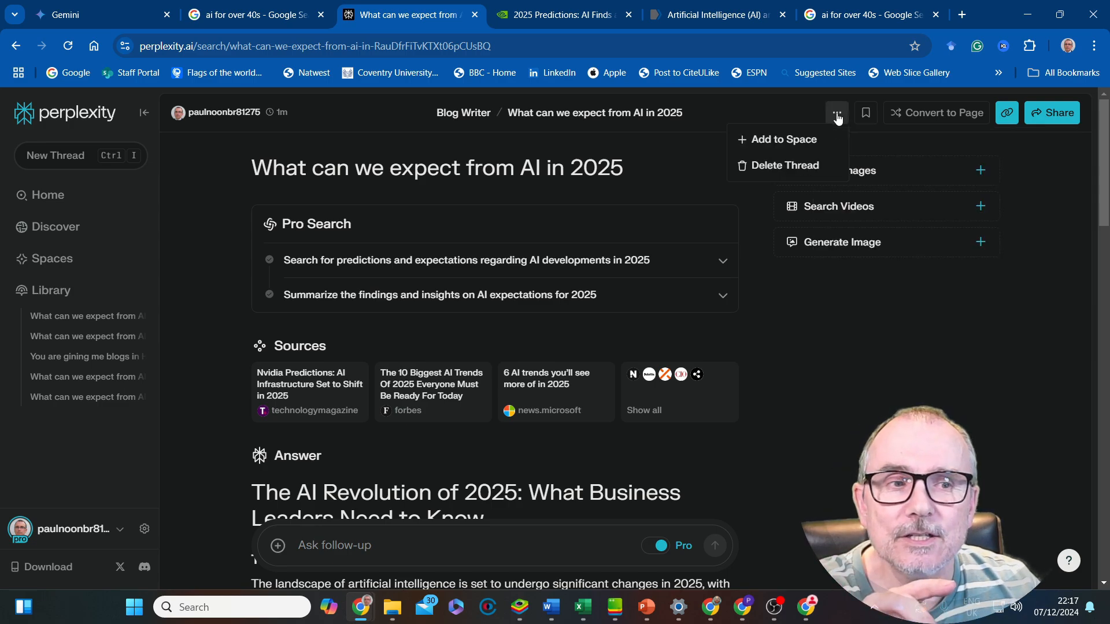
{"action": "left_click", "coordinate": [783, 140]}
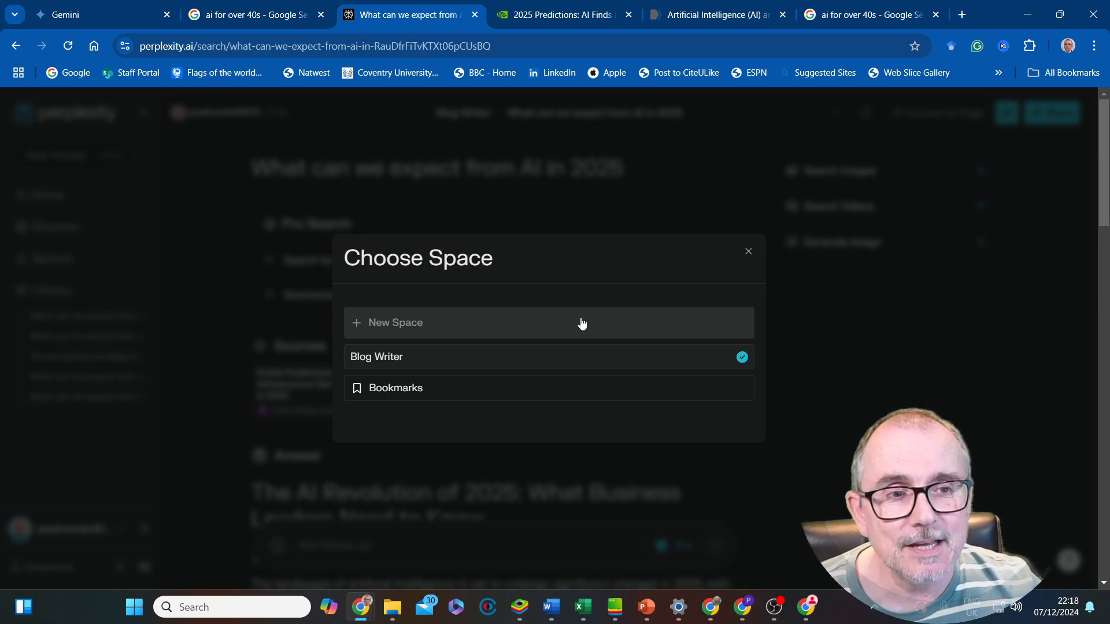
{"action": "left_click", "coordinate": [748, 252]}
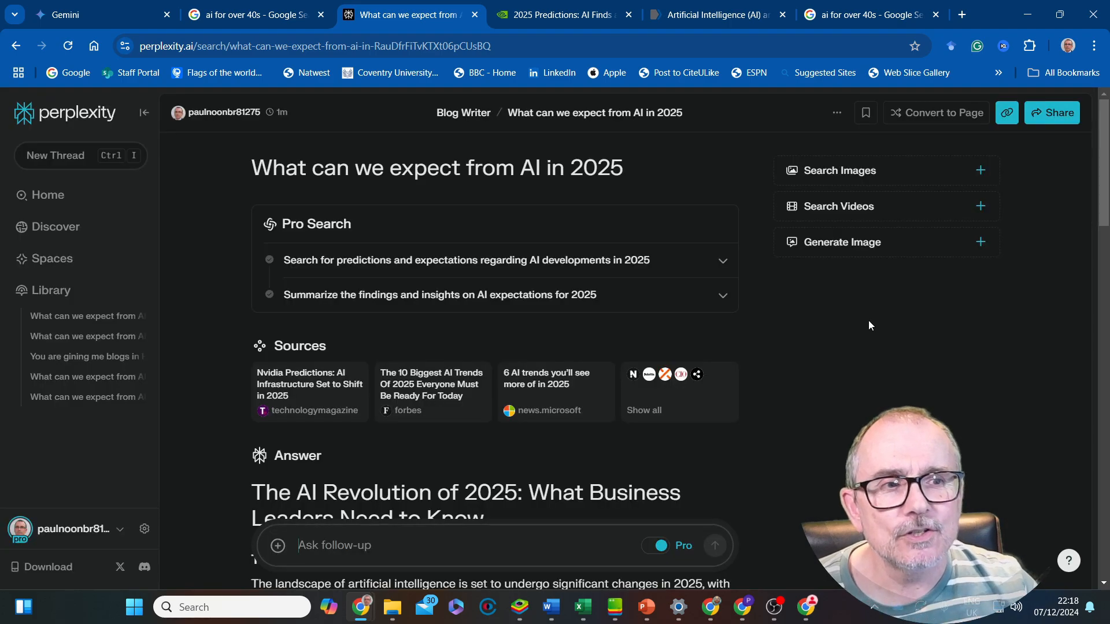
Convert the thread to a page and review its sections and editing options from the introduction to Future Business Impact of AI
{"action": "left_click", "coordinate": [937, 114]}
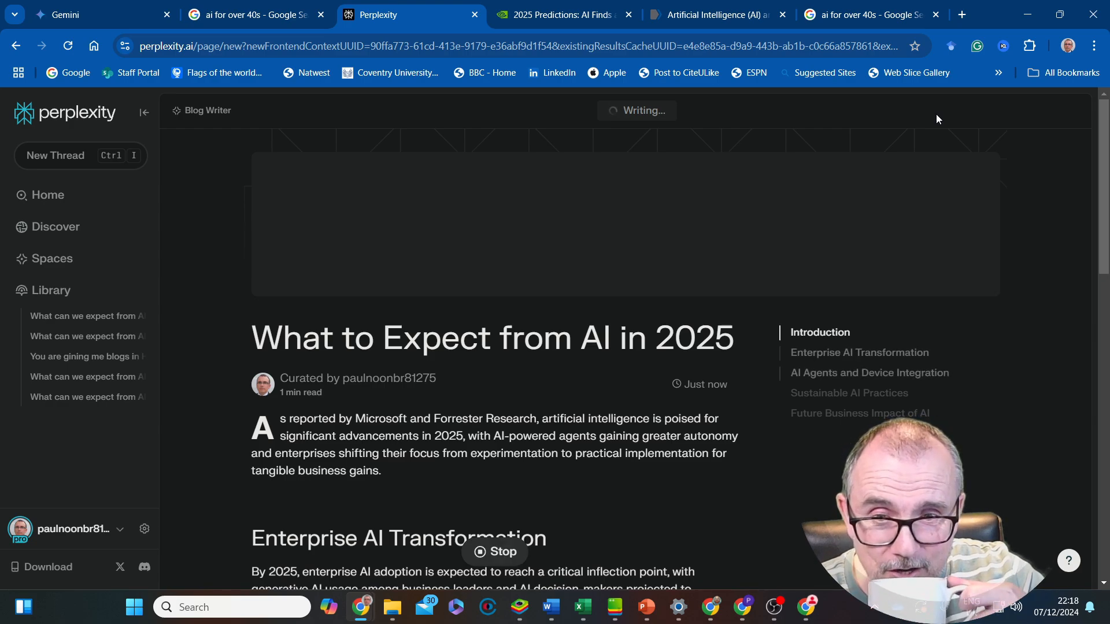
{"action": "scroll", "coordinate": [420, 414], "scroll_direction": "down", "scroll_amount": 5}
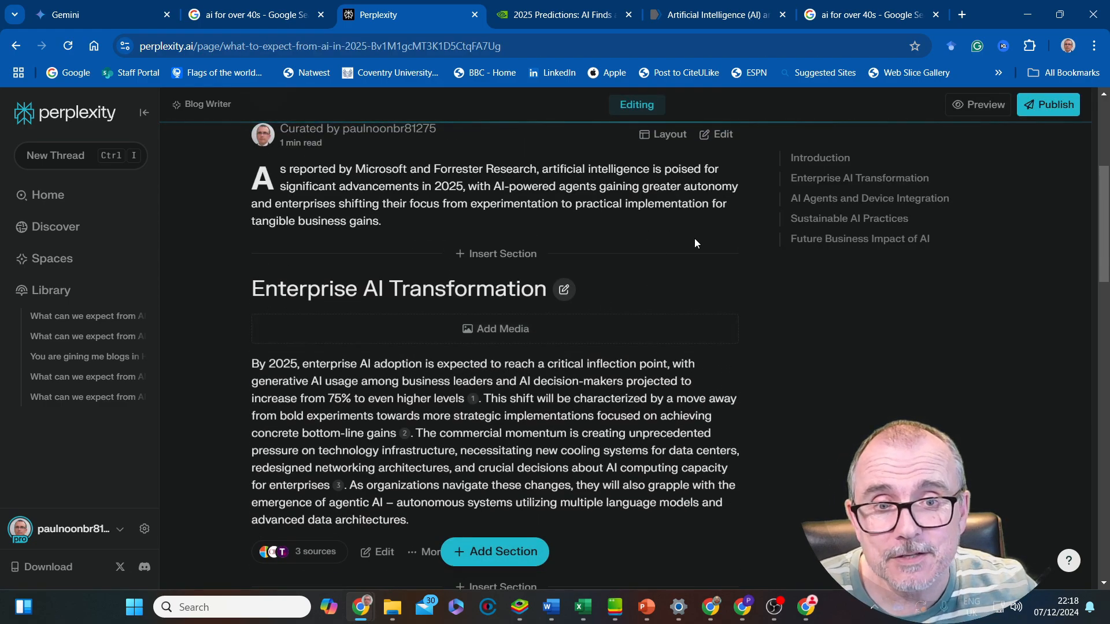
{"action": "scroll", "coordinate": [531, 185], "scroll_direction": "down", "scroll_amount": 9}
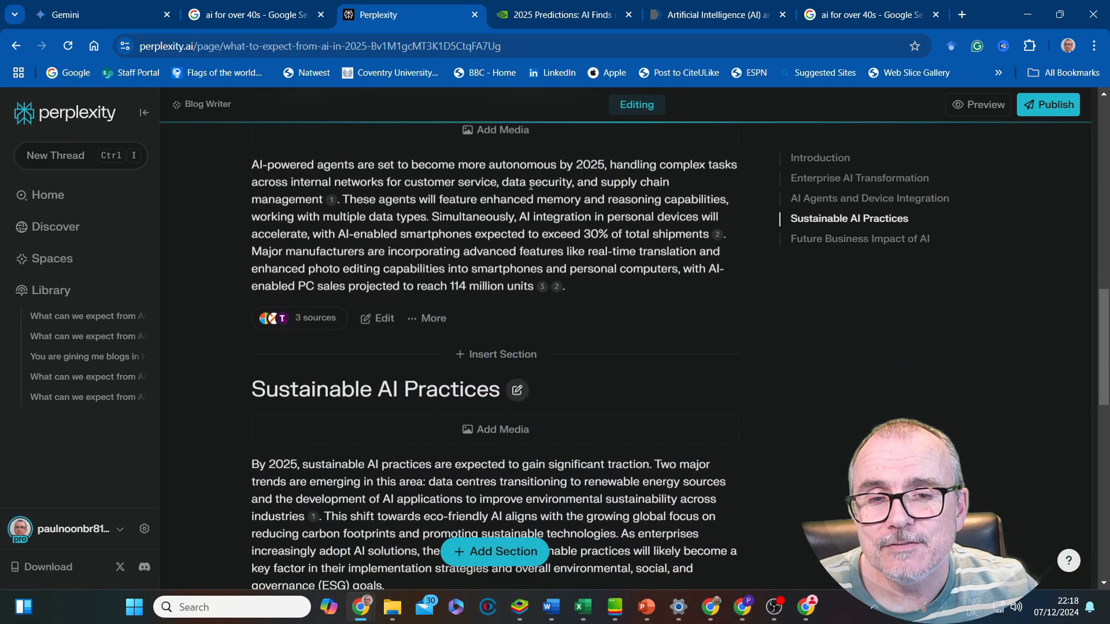
{"action": "scroll", "coordinate": [531, 185], "scroll_direction": "down", "scroll_amount": 10}
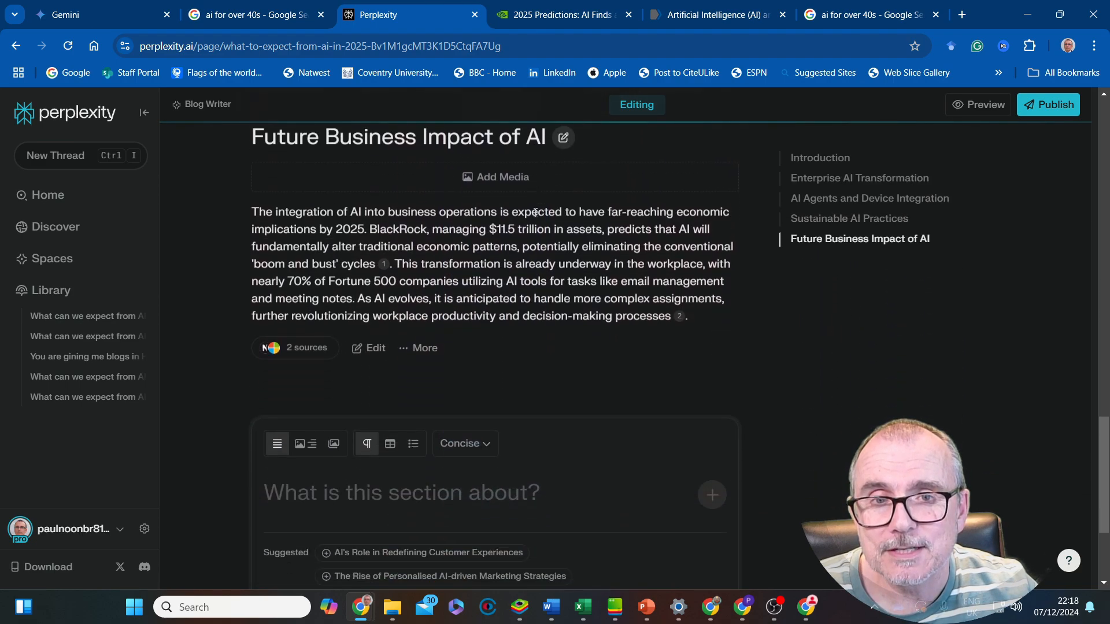
{"action": "scroll", "coordinate": [536, 213], "scroll_direction": "up", "scroll_amount": 20}
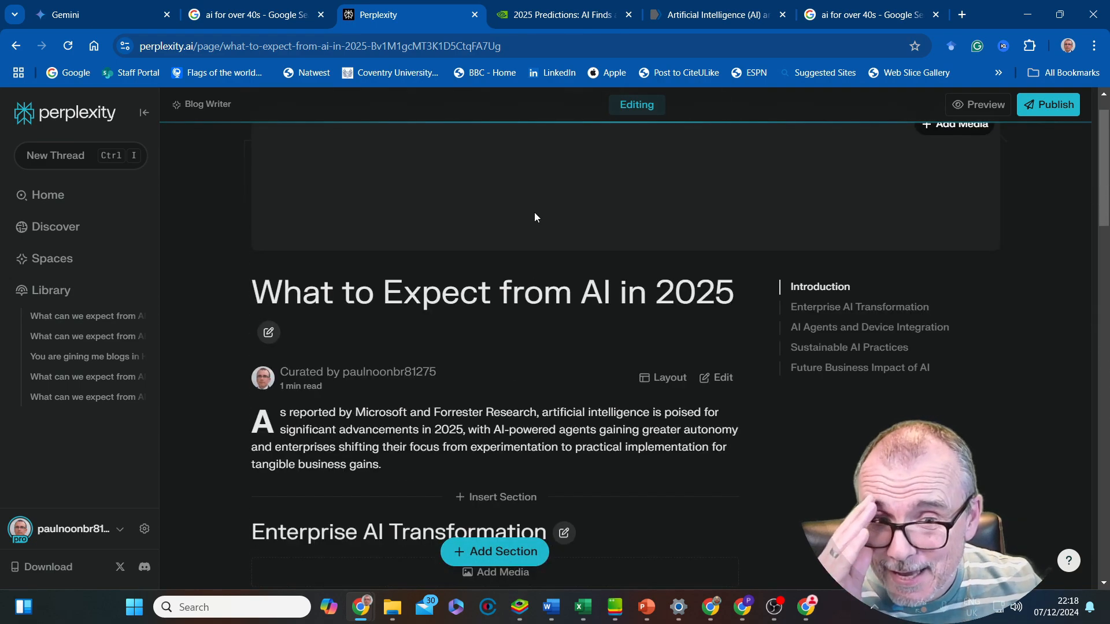
{"action": "scroll", "coordinate": [536, 223], "scroll_direction": "down", "scroll_amount": 3}
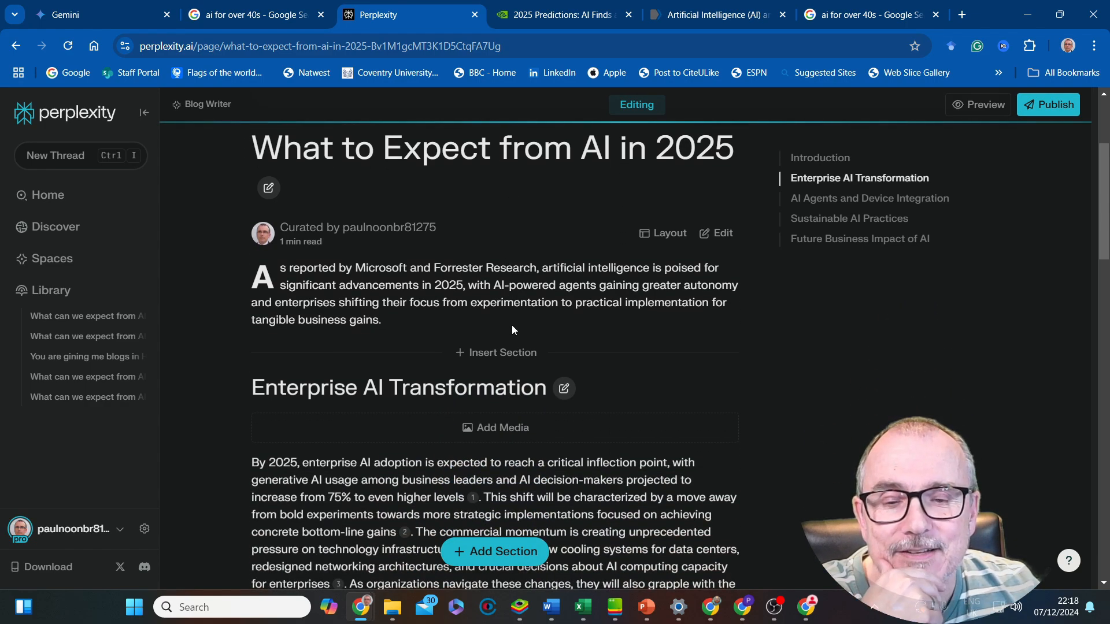
{"action": "scroll", "coordinate": [511, 330], "scroll_direction": "down", "scroll_amount": 1}
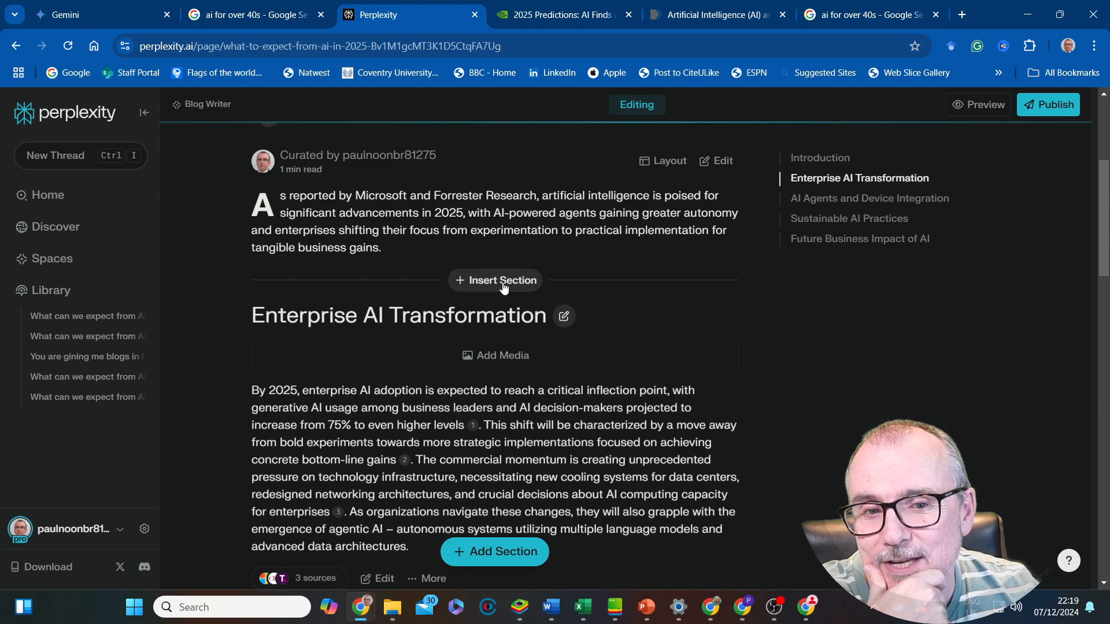
Add the suggested media to the Enterprise AI Transformation and AI Agents and Device Integration sections
{"action": "left_click", "coordinate": [500, 360]}
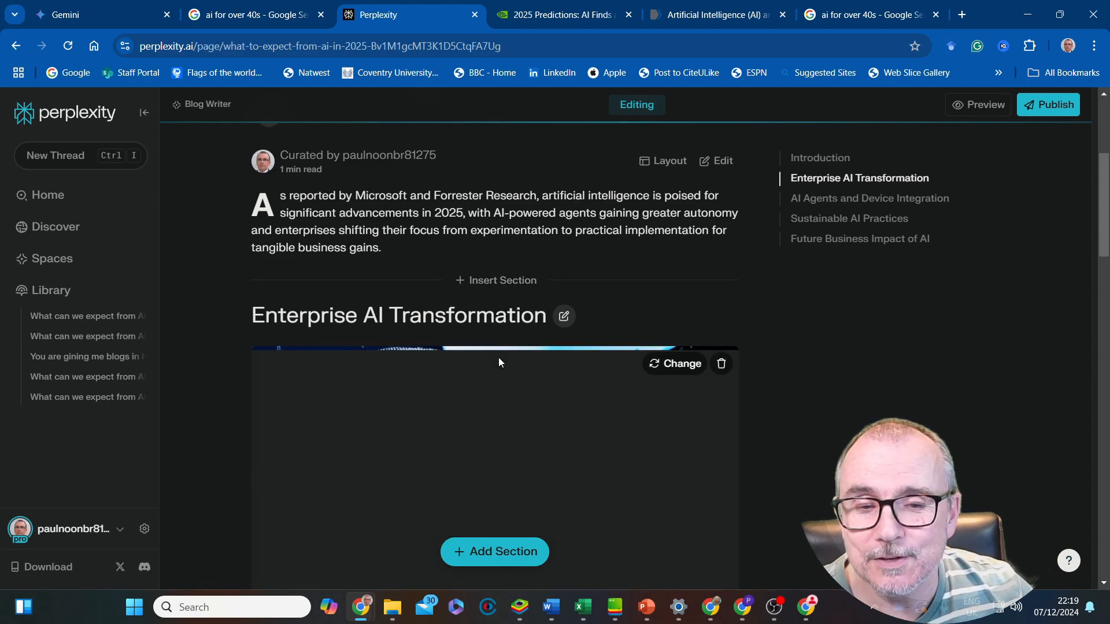
{"action": "scroll", "coordinate": [771, 324], "scroll_direction": "down", "scroll_amount": 4}
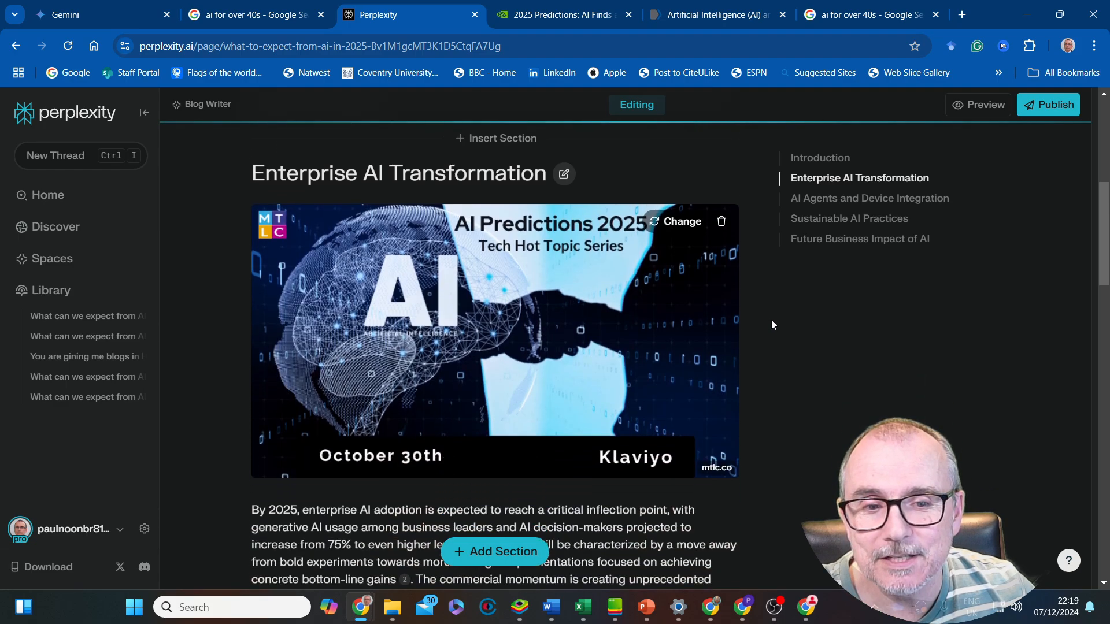
{"action": "scroll", "coordinate": [517, 383], "scroll_direction": "down", "scroll_amount": 6}
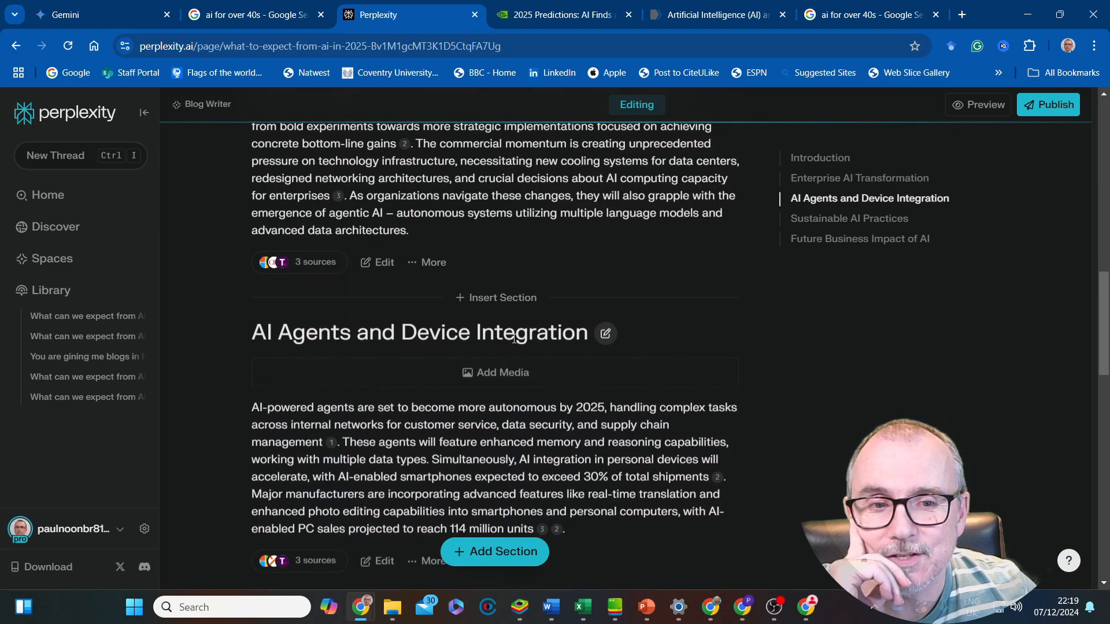
{"action": "left_click", "coordinate": [497, 375]}
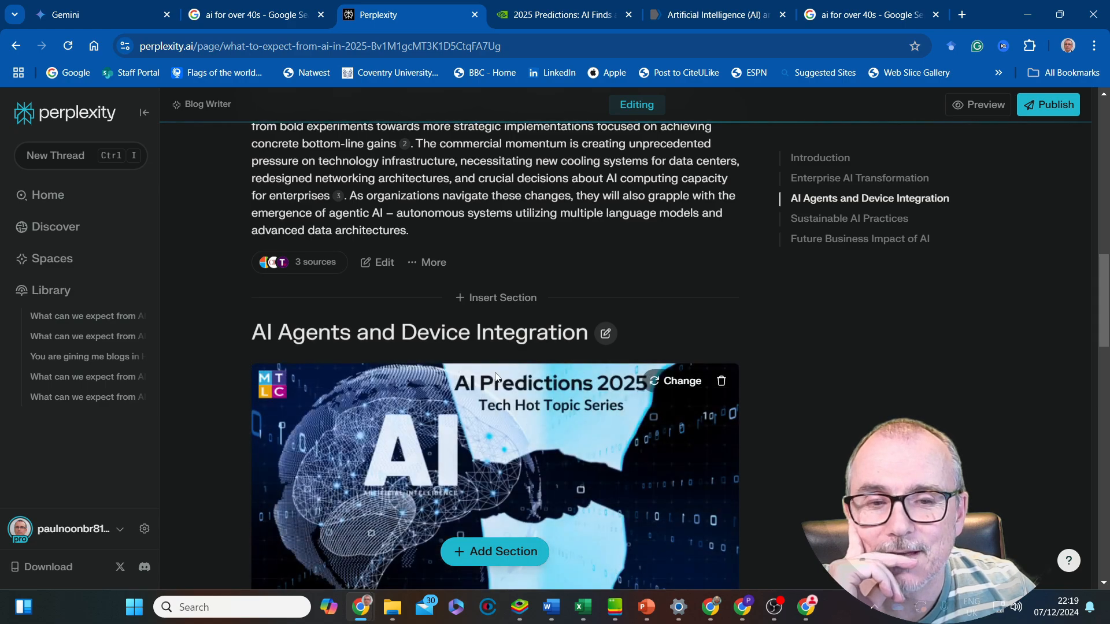
{"action": "scroll", "coordinate": [790, 341], "scroll_direction": "down", "scroll_amount": 3}
{"action": "scroll", "coordinate": [790, 342], "scroll_direction": "up", "scroll_amount": 10}
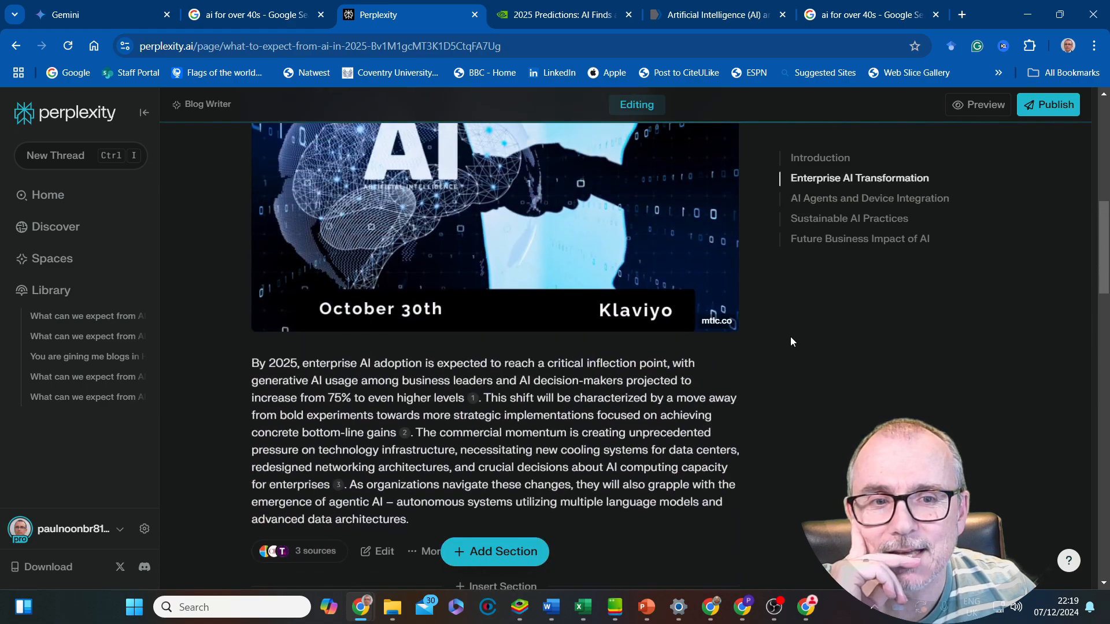
Change the AI Agents and Device Integration section's media to the "2025 A.I" robot video
{"action": "scroll", "coordinate": [790, 341], "scroll_direction": "down", "scroll_amount": 13}
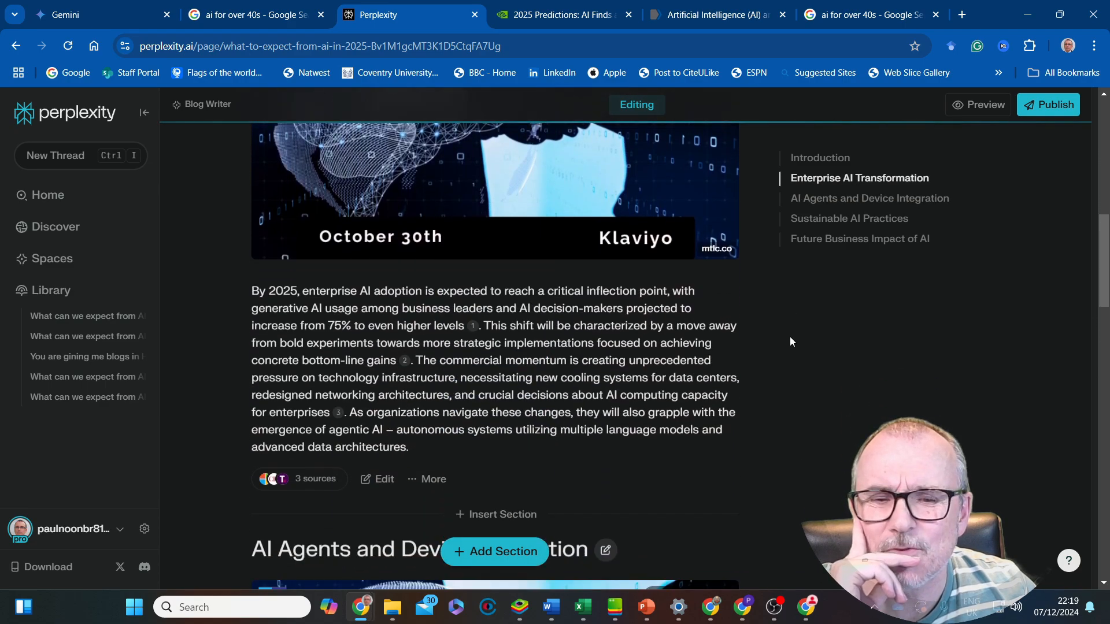
{"action": "left_click", "coordinate": [677, 309]}
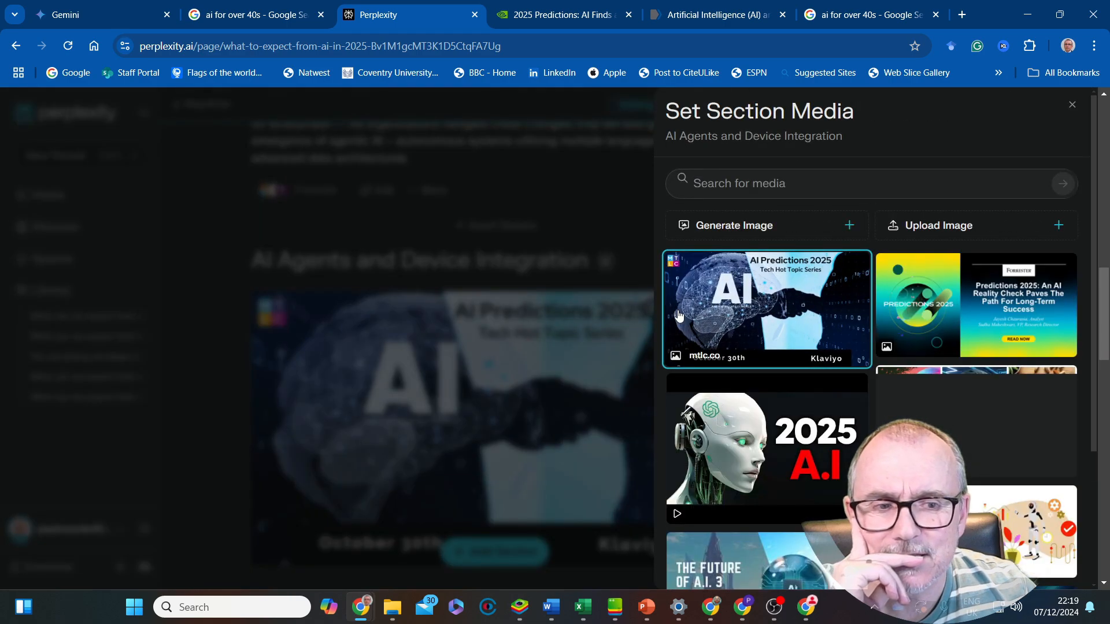
{"action": "scroll", "coordinate": [773, 423], "scroll_direction": "down", "scroll_amount": 3}
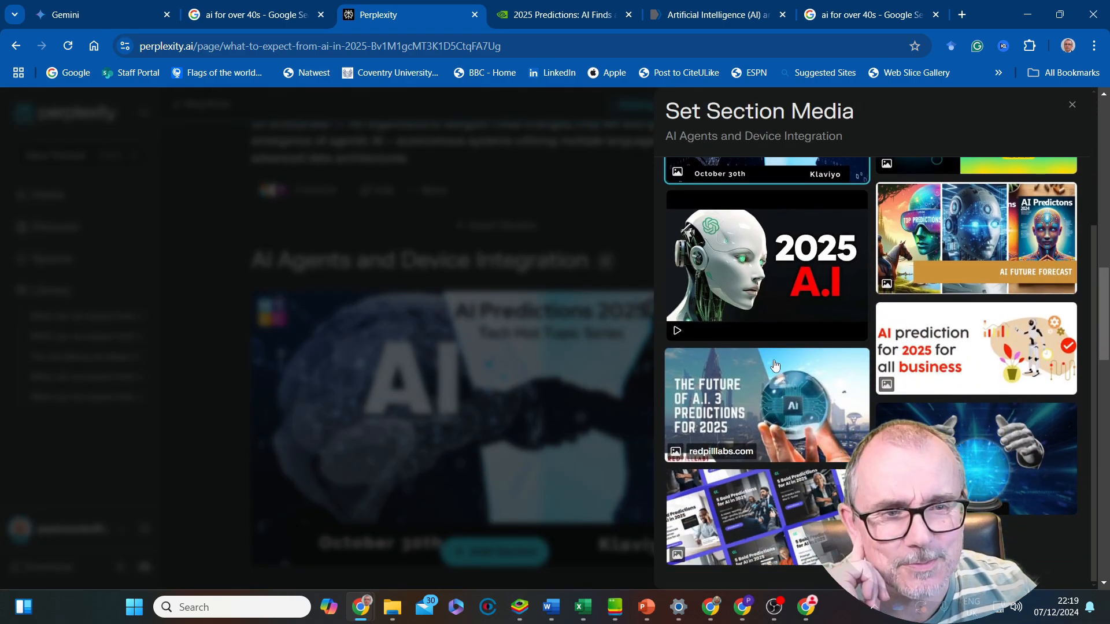
{"action": "left_click", "coordinate": [723, 324]}
Insert a new section about "Ai for the over 40" between Sustainable AI Practices and Future Business Impact of AI
{"action": "scroll", "coordinate": [590, 350], "scroll_direction": "down", "scroll_amount": 7}
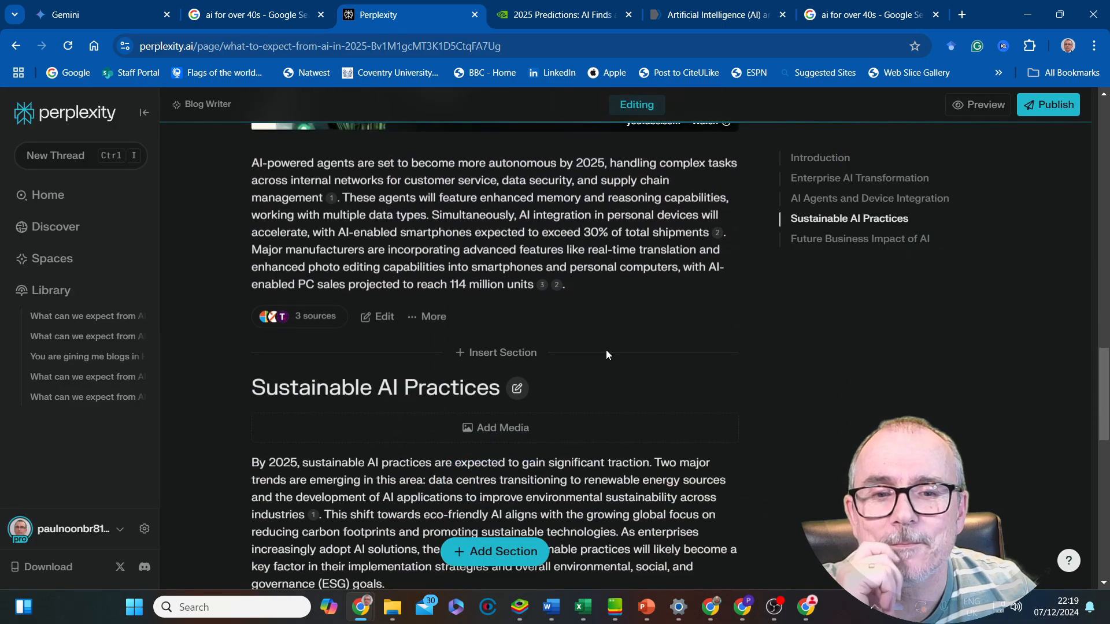
{"action": "scroll", "coordinate": [607, 354], "scroll_direction": "down", "scroll_amount": 3}
{"action": "scroll", "coordinate": [610, 350], "scroll_direction": "up", "scroll_amount": 2}
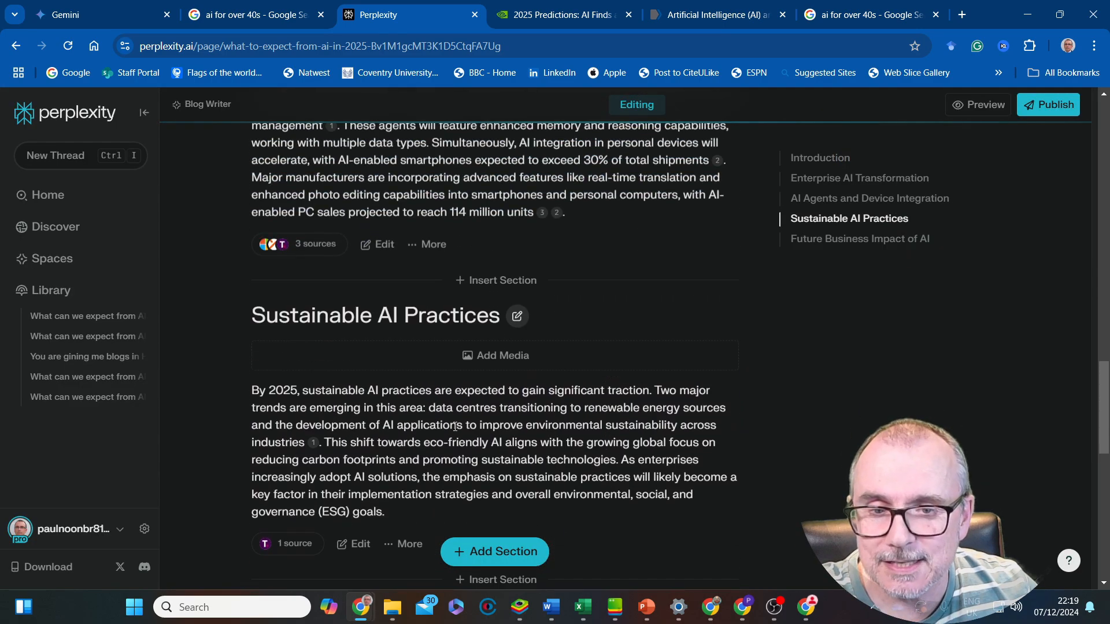
{"action": "scroll", "coordinate": [469, 423], "scroll_direction": "down", "scroll_amount": 4}
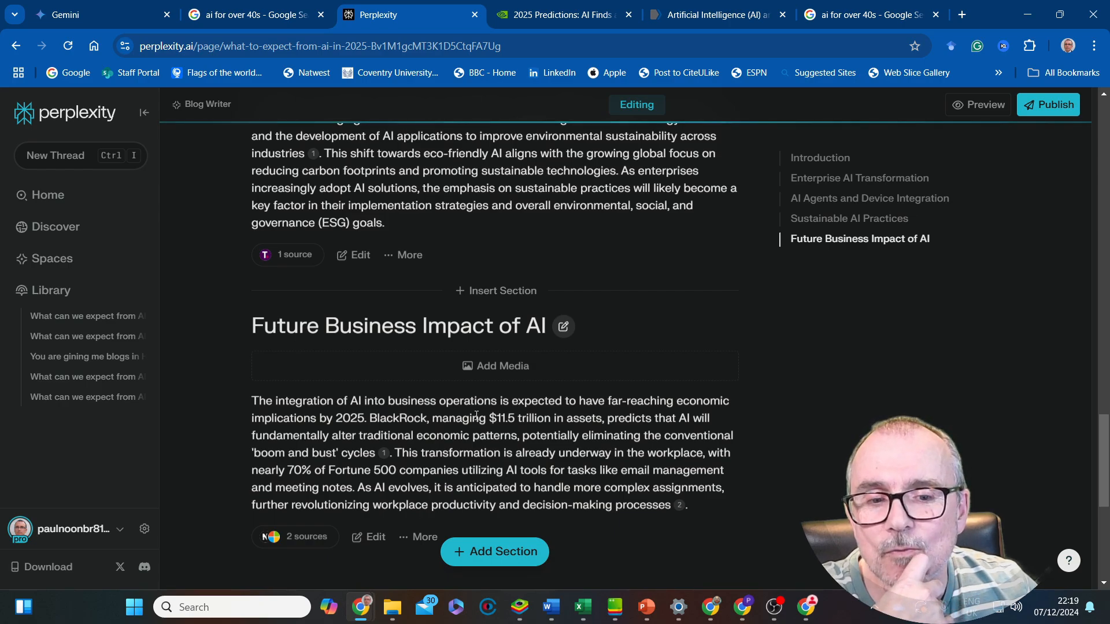
{"action": "scroll", "coordinate": [478, 419], "scroll_direction": "down", "scroll_amount": 3}
{"action": "scroll", "coordinate": [480, 439], "scroll_direction": "up", "scroll_amount": 2}
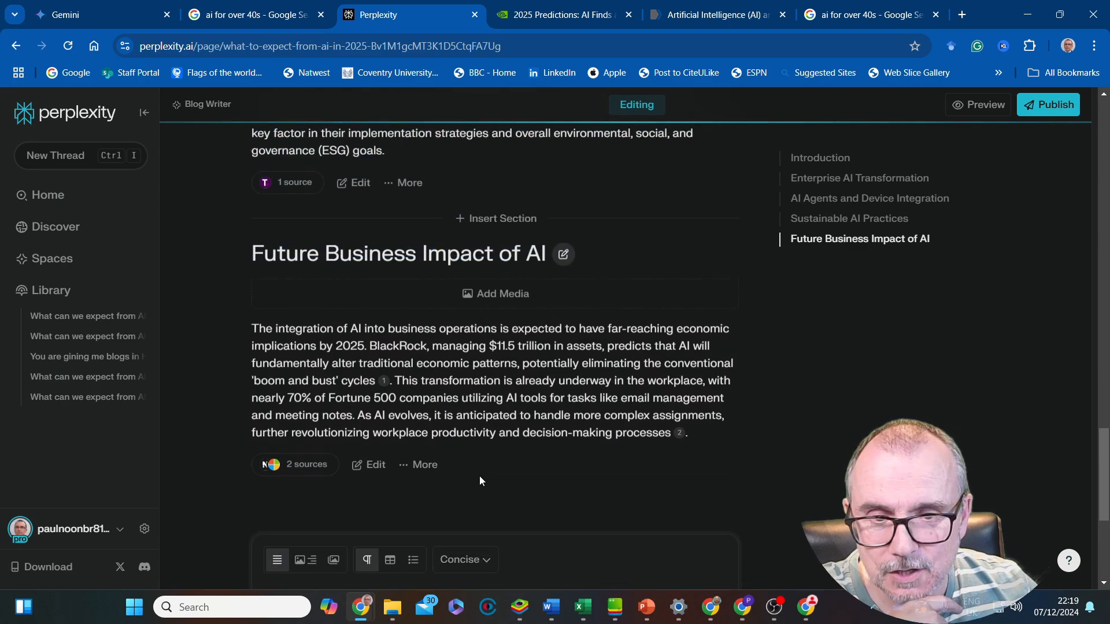
{"action": "left_click", "coordinate": [501, 219]}
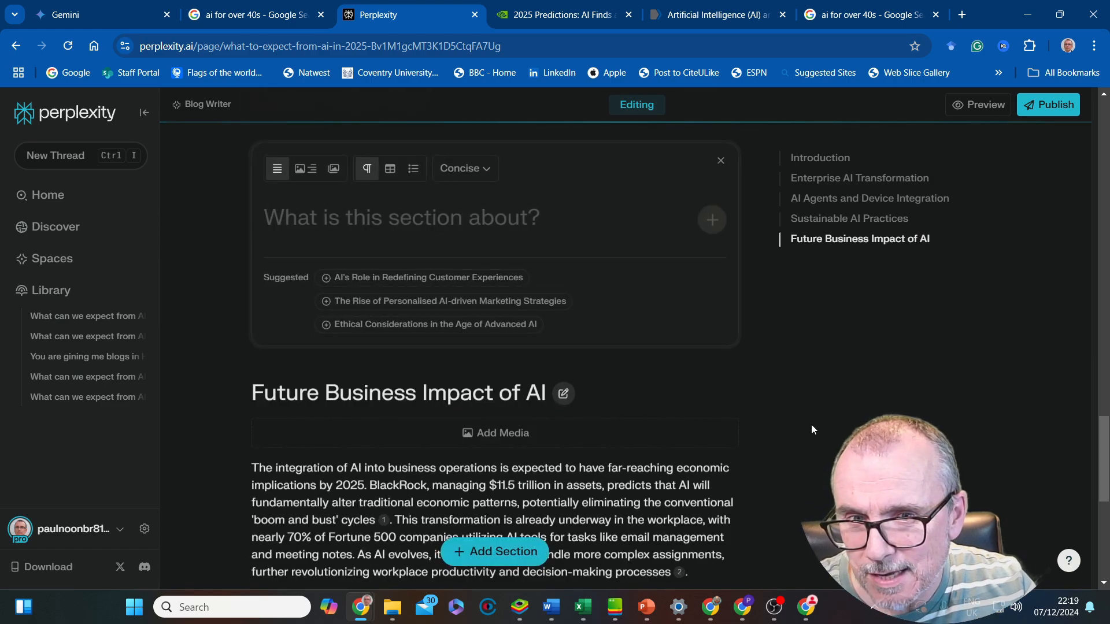
{"action": "type", "text": "Ai for th"}
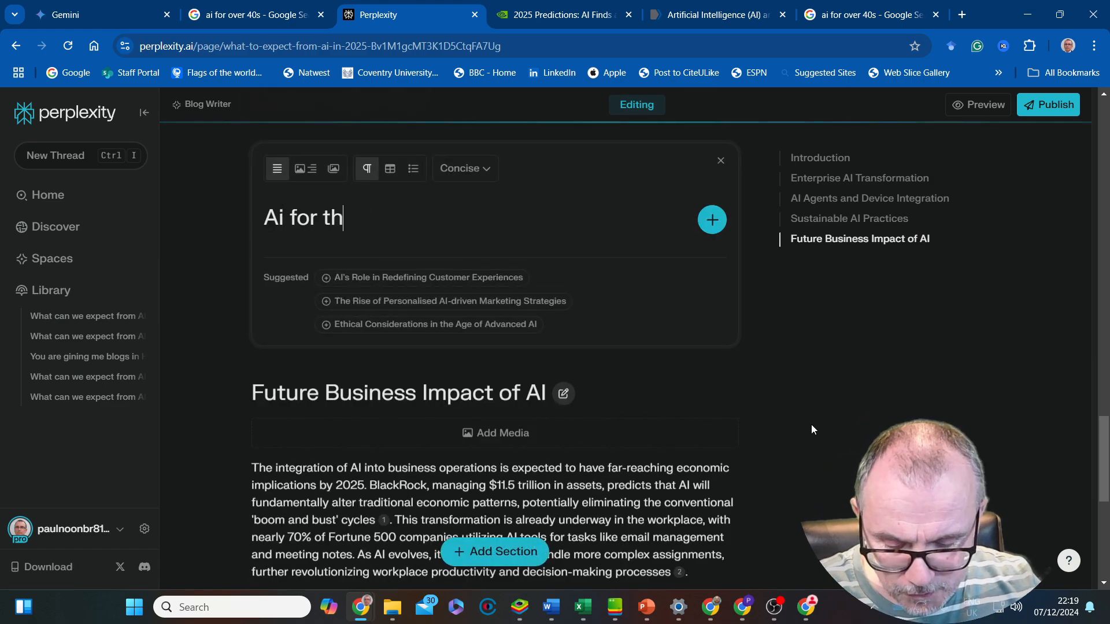
{"action": "type", "text": "e over 40"}
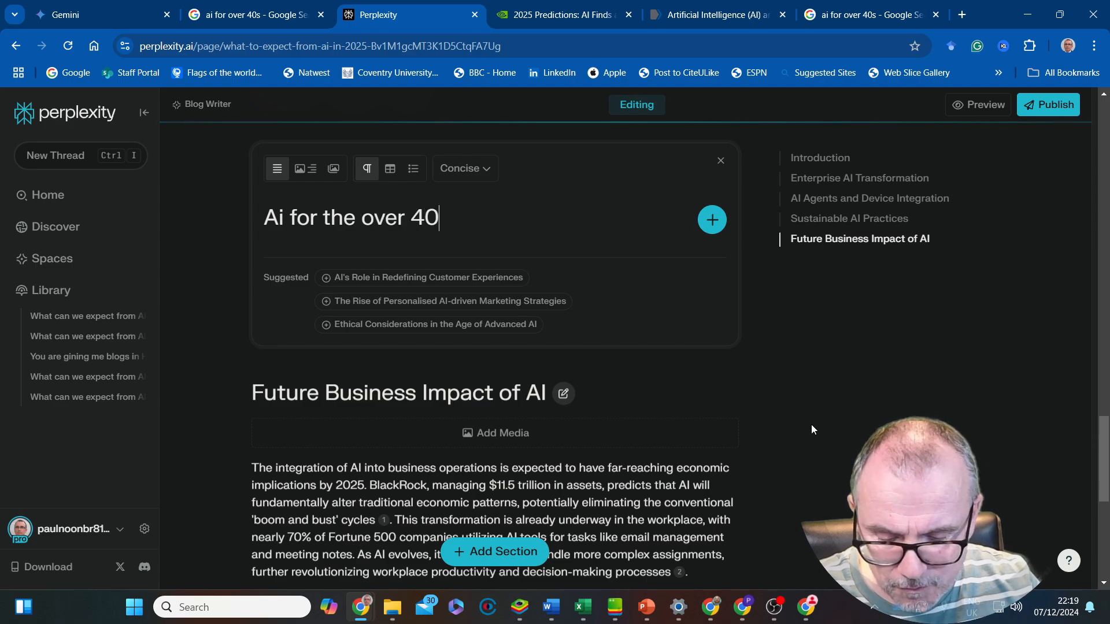
{"action": "key", "text": "Return"}
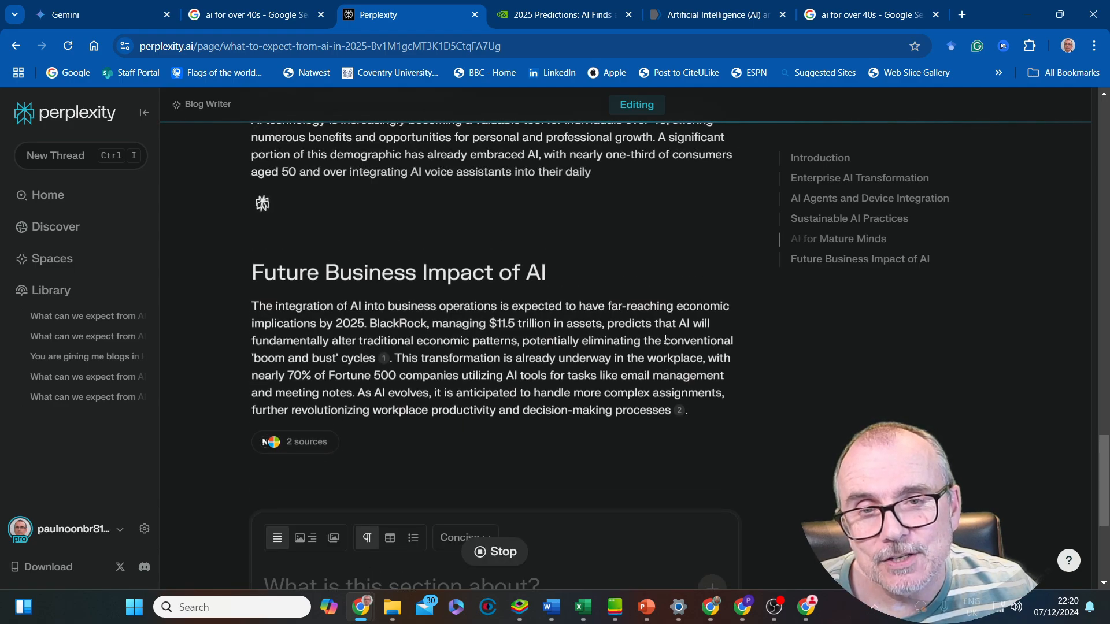
Read through the new AI for Mature Minds section and add the suggested media under its heading
{"action": "scroll", "coordinate": [665, 338], "scroll_direction": "up", "scroll_amount": 3}
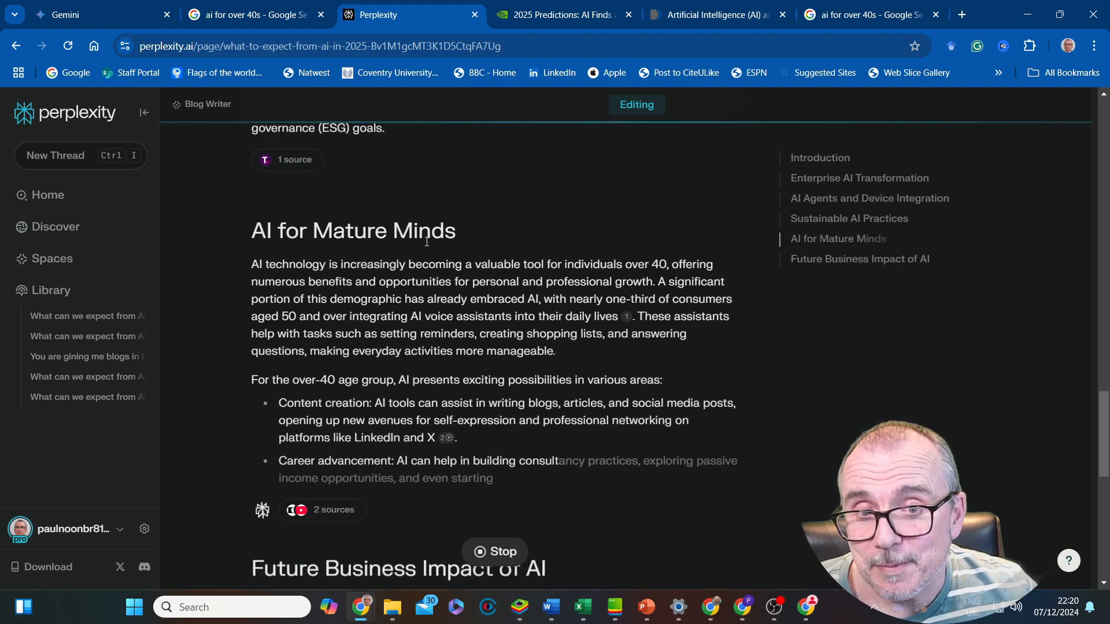
{"action": "scroll", "coordinate": [698, 382], "scroll_direction": "down", "scroll_amount": 1}
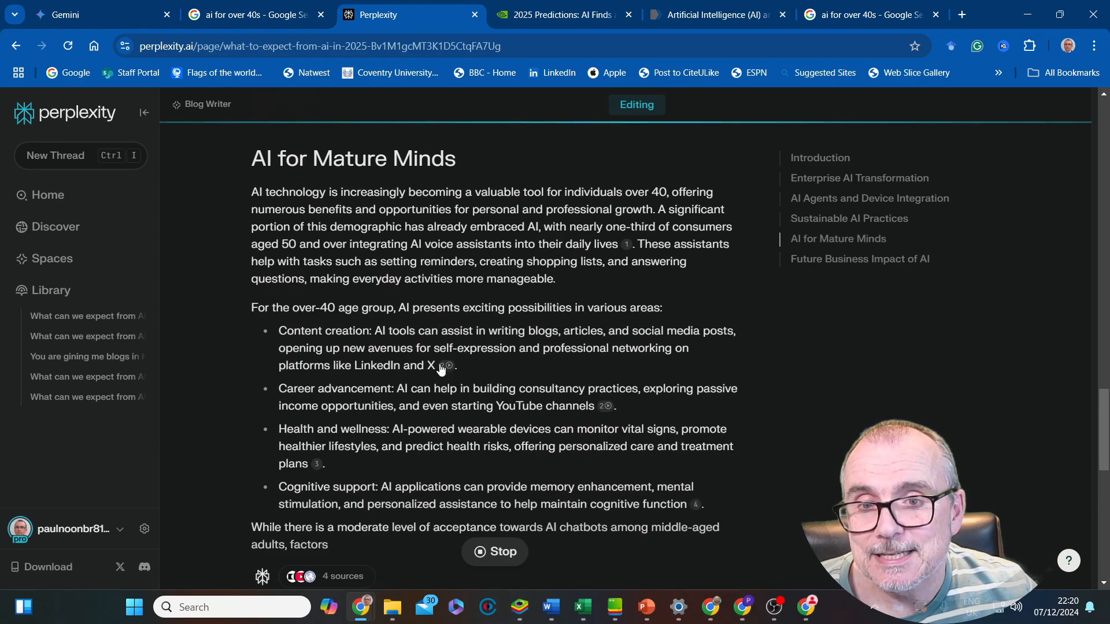
{"action": "scroll", "coordinate": [430, 356], "scroll_direction": "down", "scroll_amount": 2}
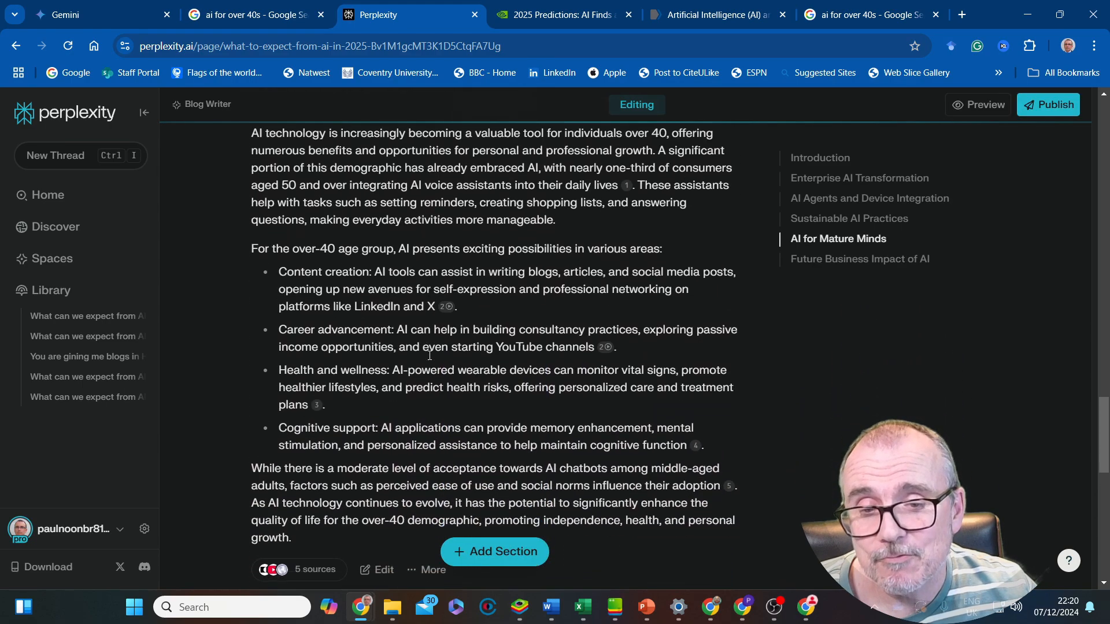
{"action": "scroll", "coordinate": [507, 276], "scroll_direction": "up", "scroll_amount": 2}
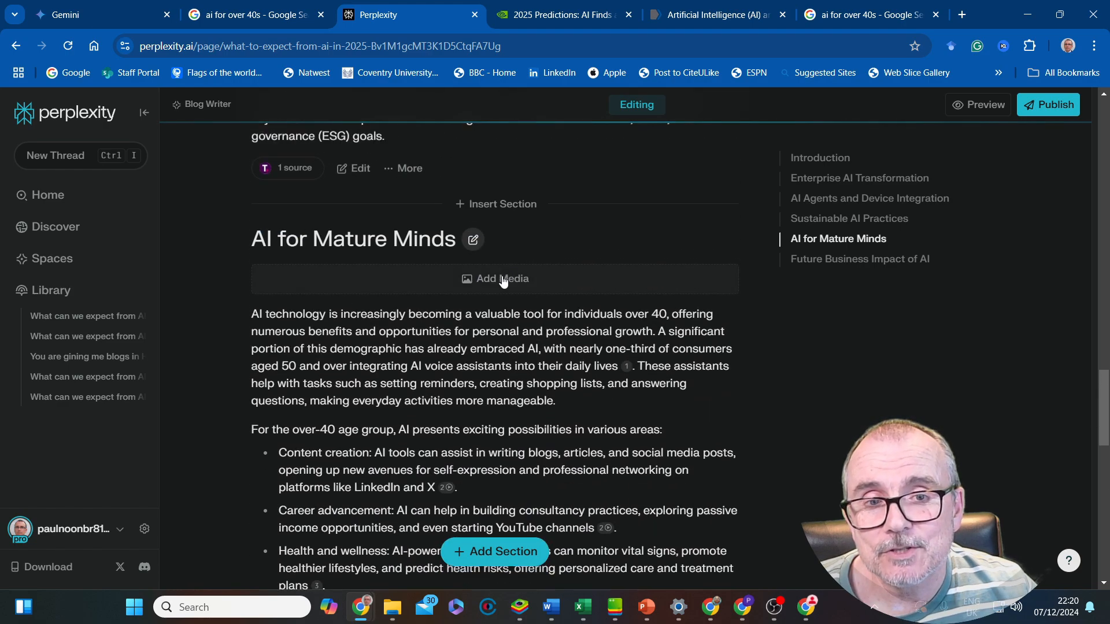
{"action": "left_click", "coordinate": [503, 276]}
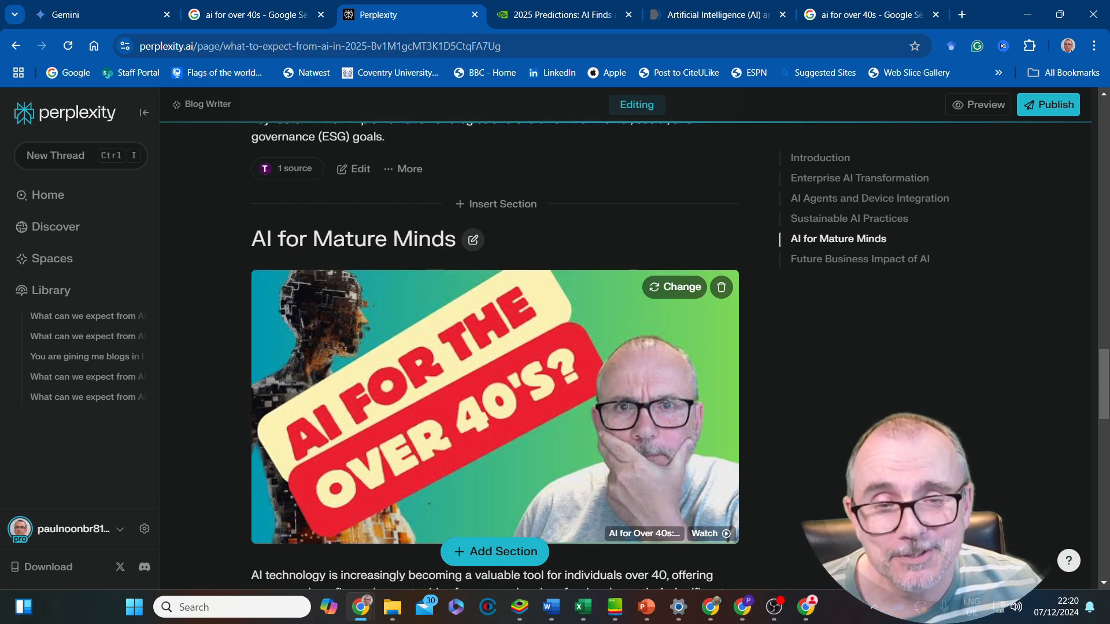
Rewrite "over-40 age group," in the AI for Mature Minds section with the custom instruction "add in a hyper link to theprofessor.info"
{"action": "scroll", "coordinate": [879, 426], "scroll_direction": "down", "scroll_amount": 5}
{"action": "scroll", "coordinate": [879, 426], "scroll_direction": "down", "scroll_amount": 4}
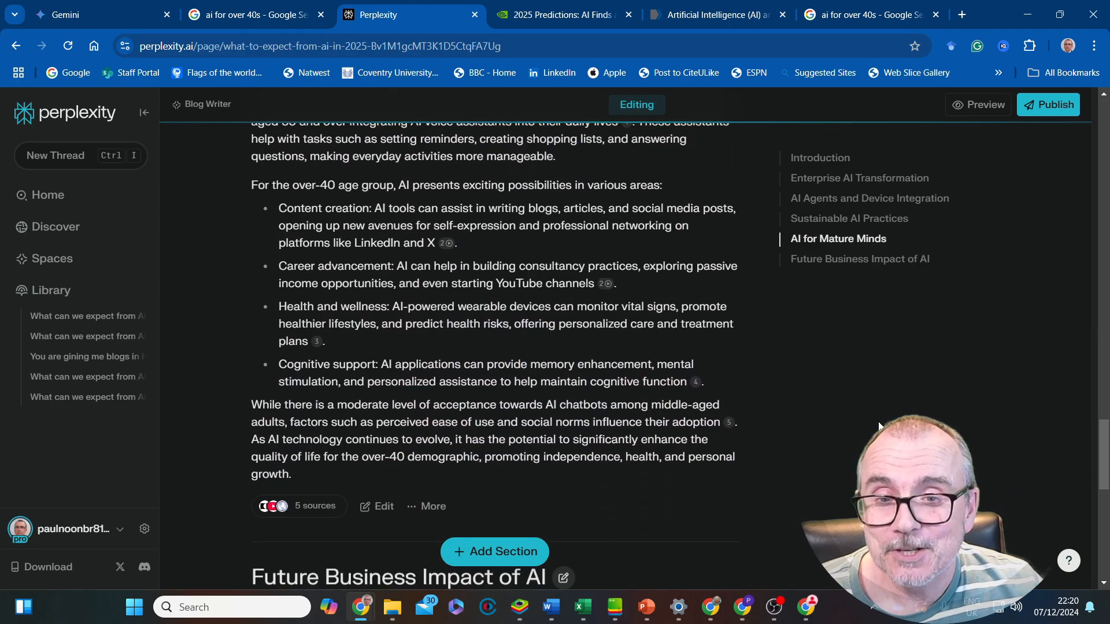
{"action": "scroll", "coordinate": [879, 426], "scroll_direction": "down", "scroll_amount": 6}
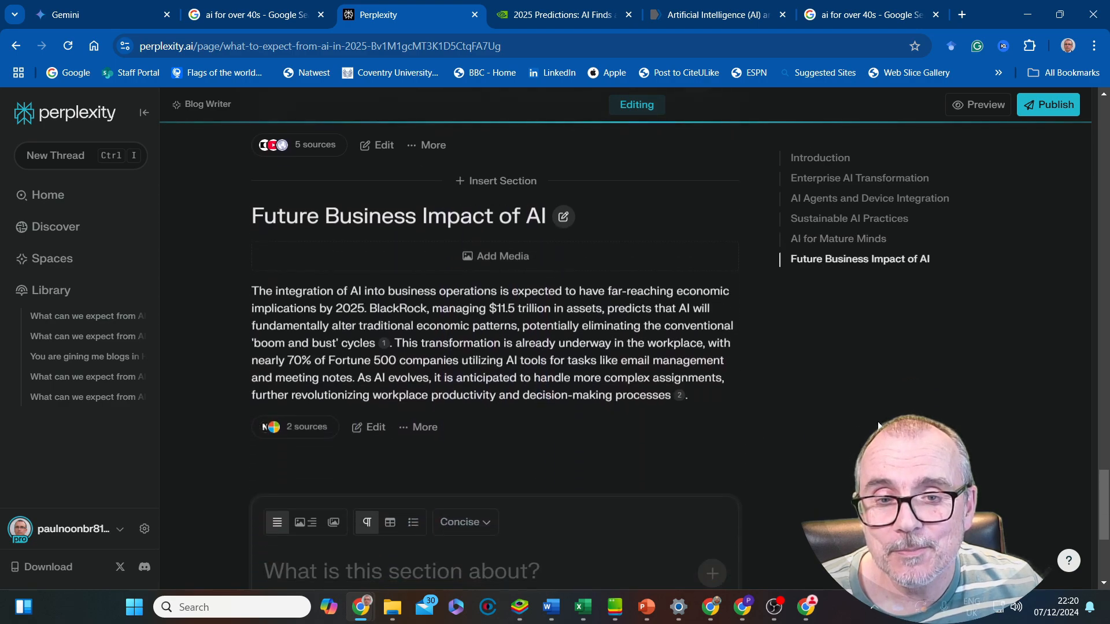
{"action": "scroll", "coordinate": [879, 426], "scroll_direction": "up", "scroll_amount": 12}
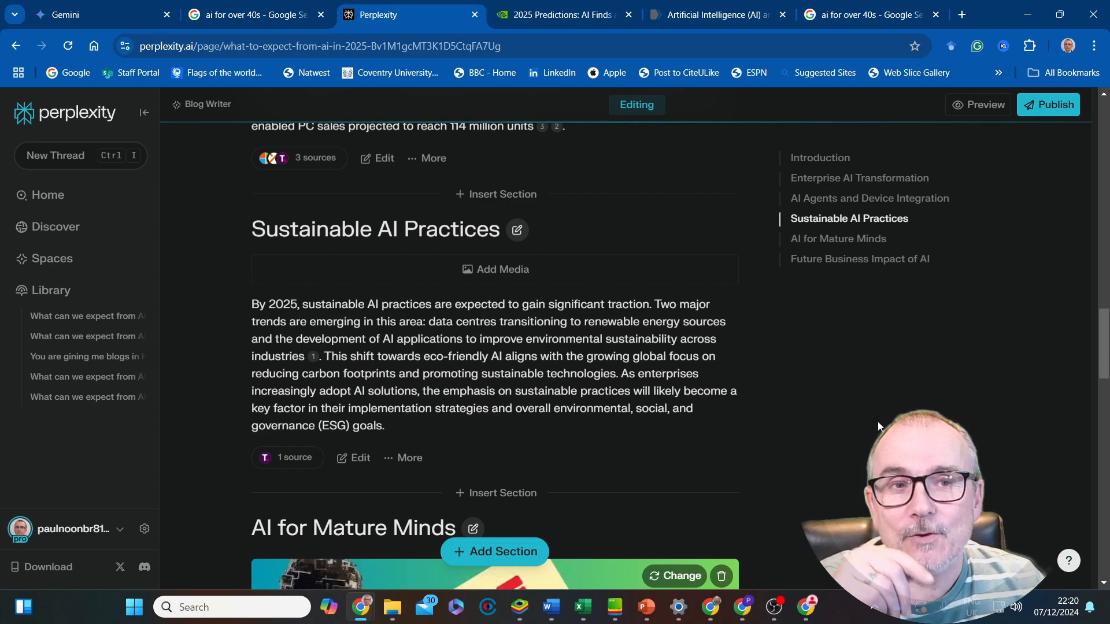
{"action": "scroll", "coordinate": [877, 427], "scroll_direction": "down", "scroll_amount": 10}
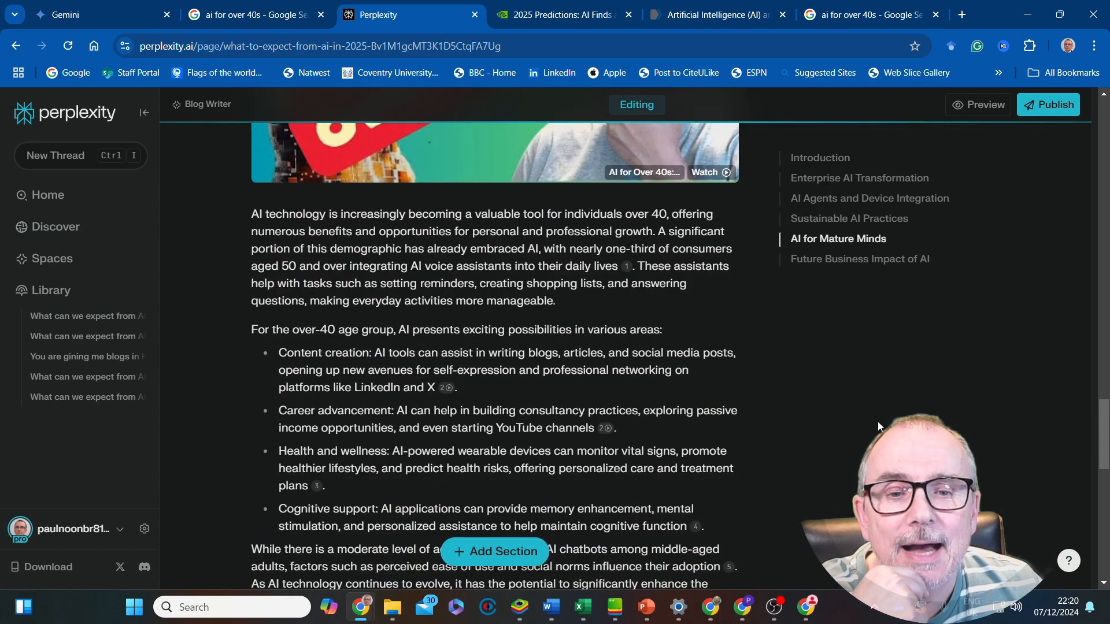
{"action": "left_click_drag", "start_coordinate": [293, 330], "coordinate": [374, 331]}
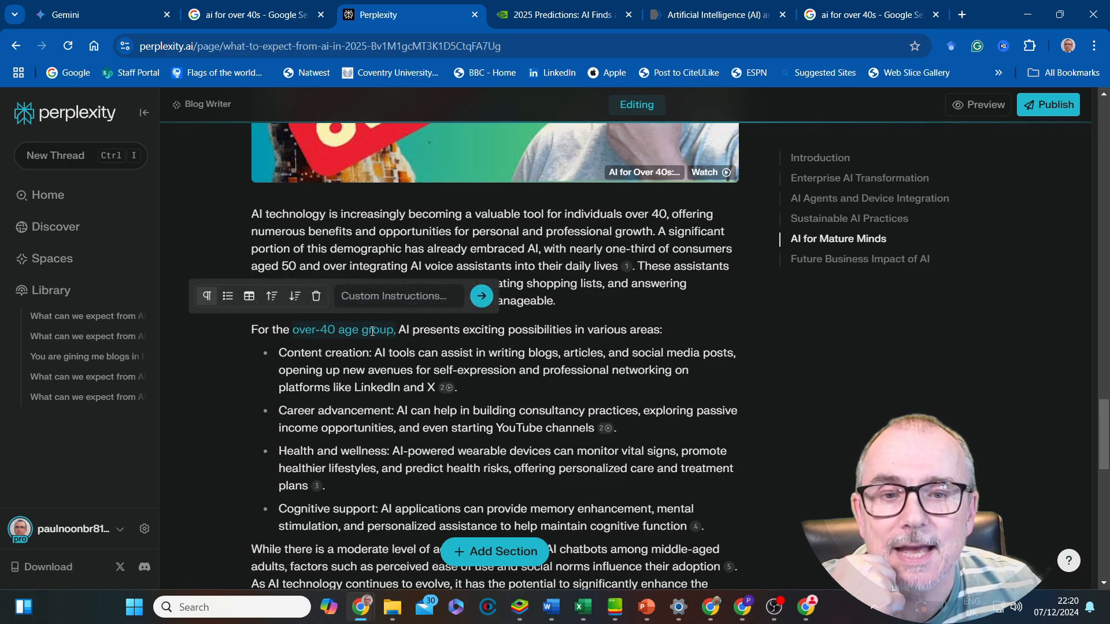
{"action": "left_click", "coordinate": [359, 300]}
{"action": "type", "text": "add in a"}
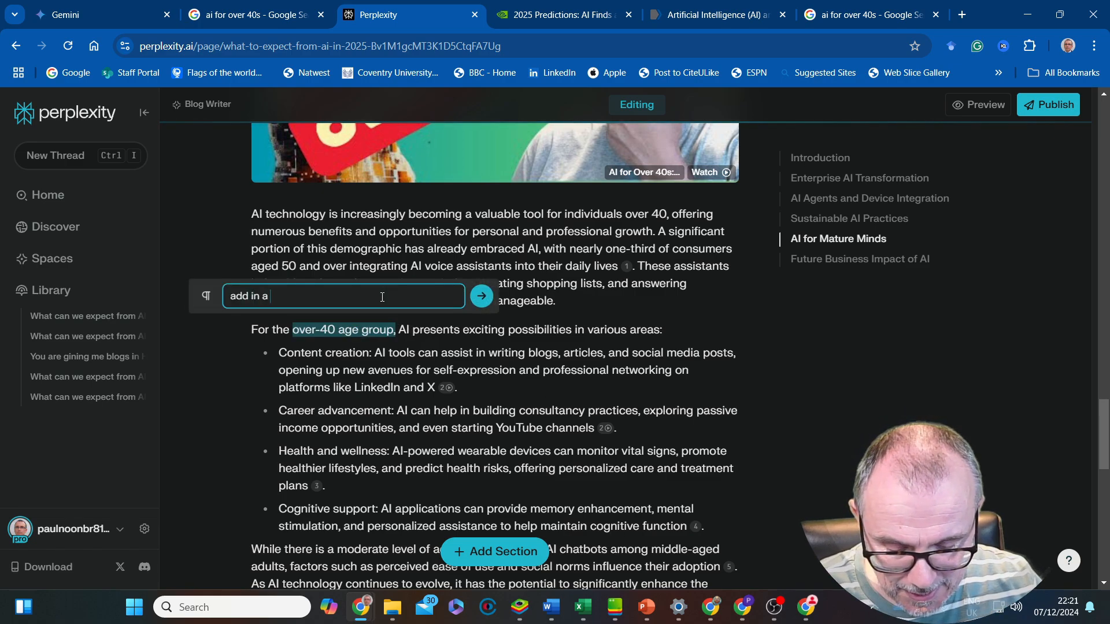
{"action": "type", "text": " hyper link to "}
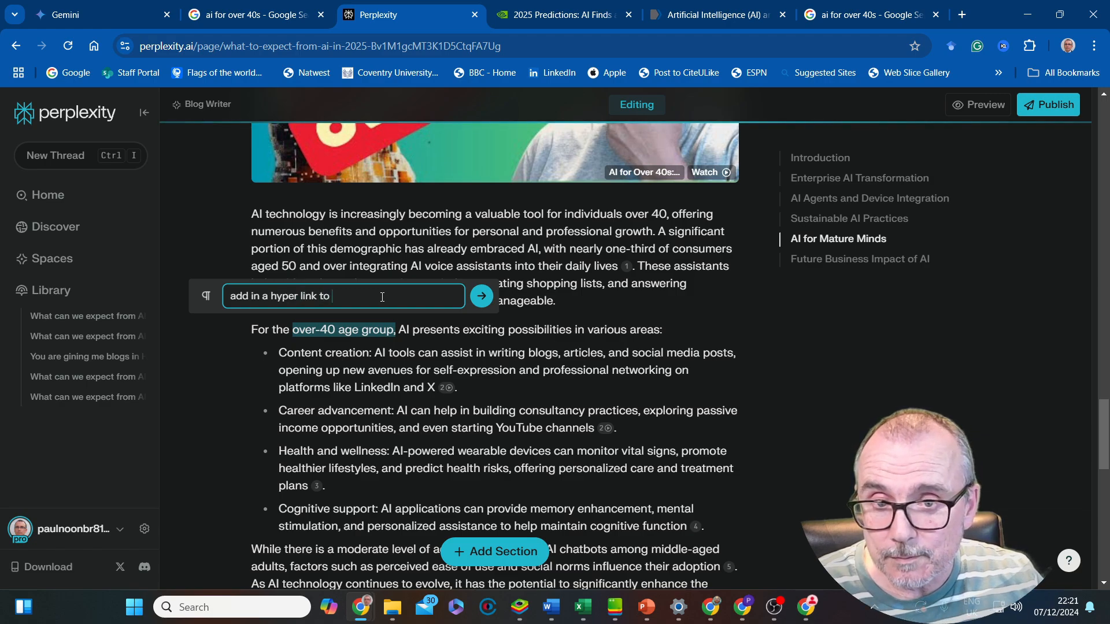
{"action": "type", "text": "theprofes"}
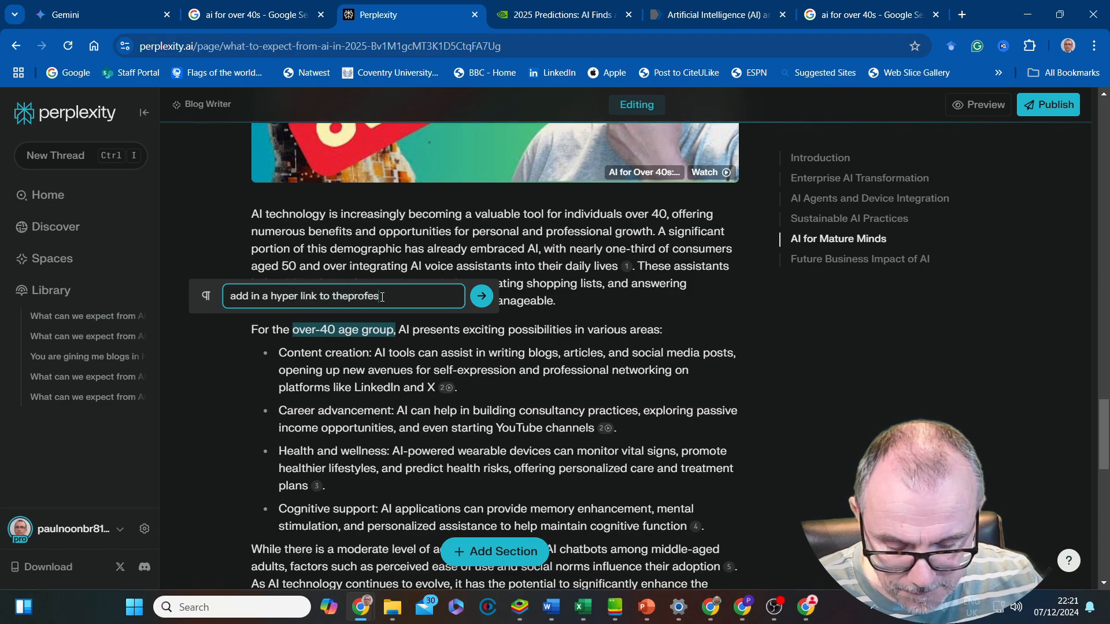
{"action": "type", "text": "sor.info"}
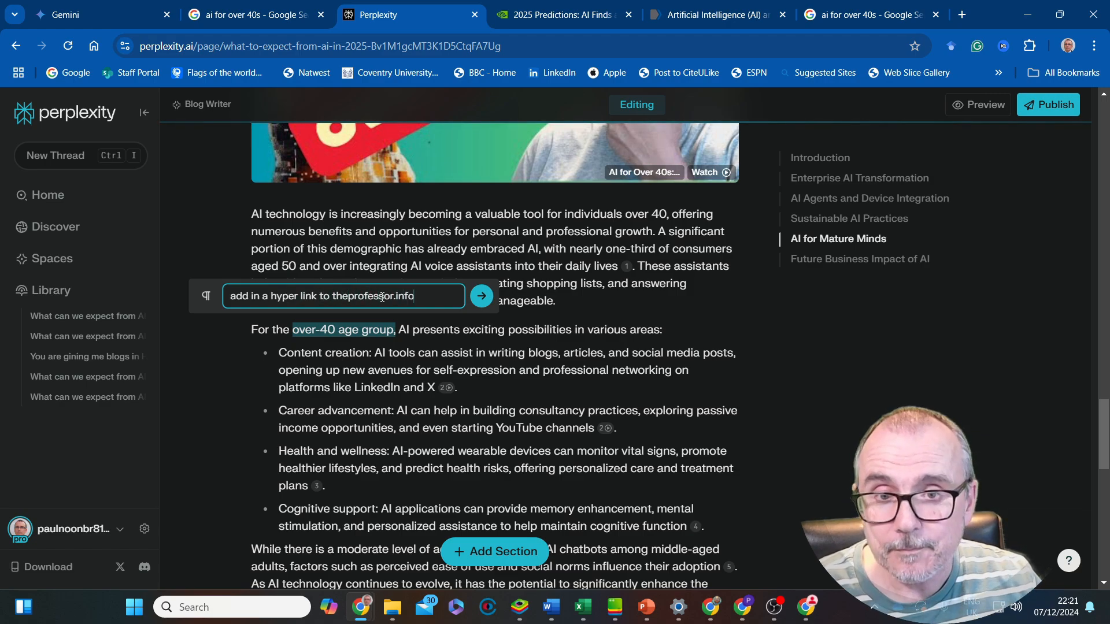
{"action": "key", "text": "Return"}
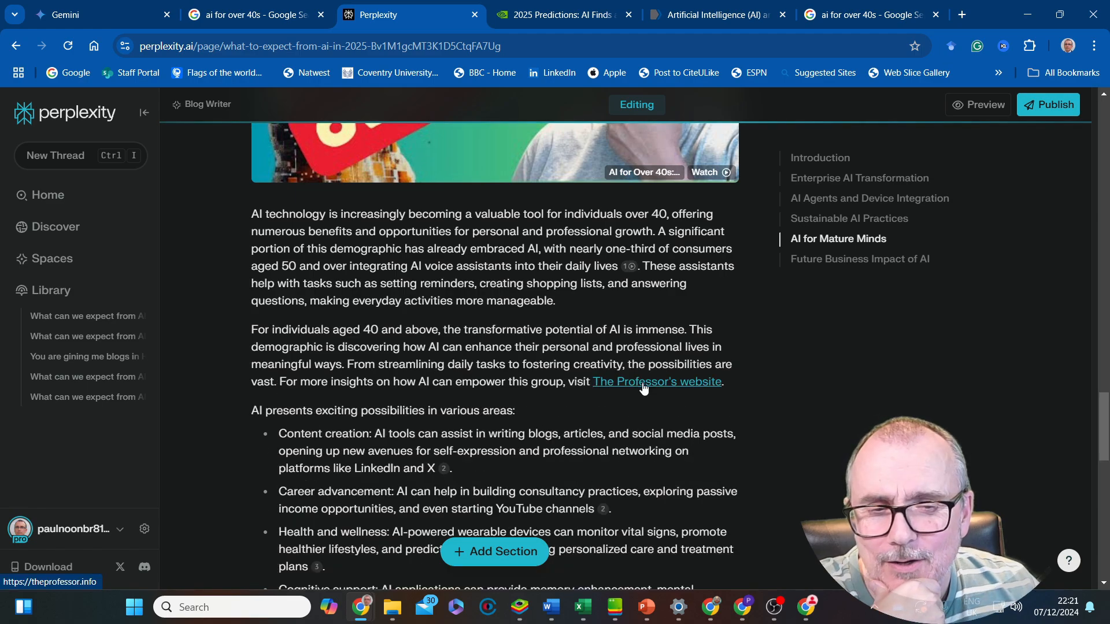
Test the link to The Professor's website, and return to the title and introduction of the page being edited
{"action": "left_click", "coordinate": [644, 384]}
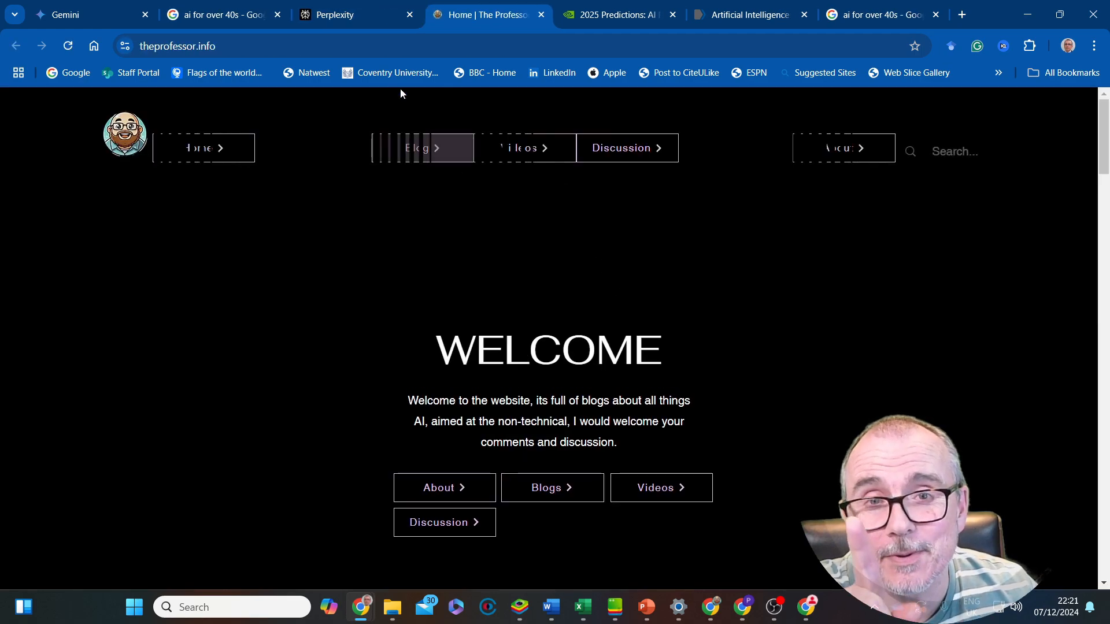
{"action": "left_click", "coordinate": [367, 12]}
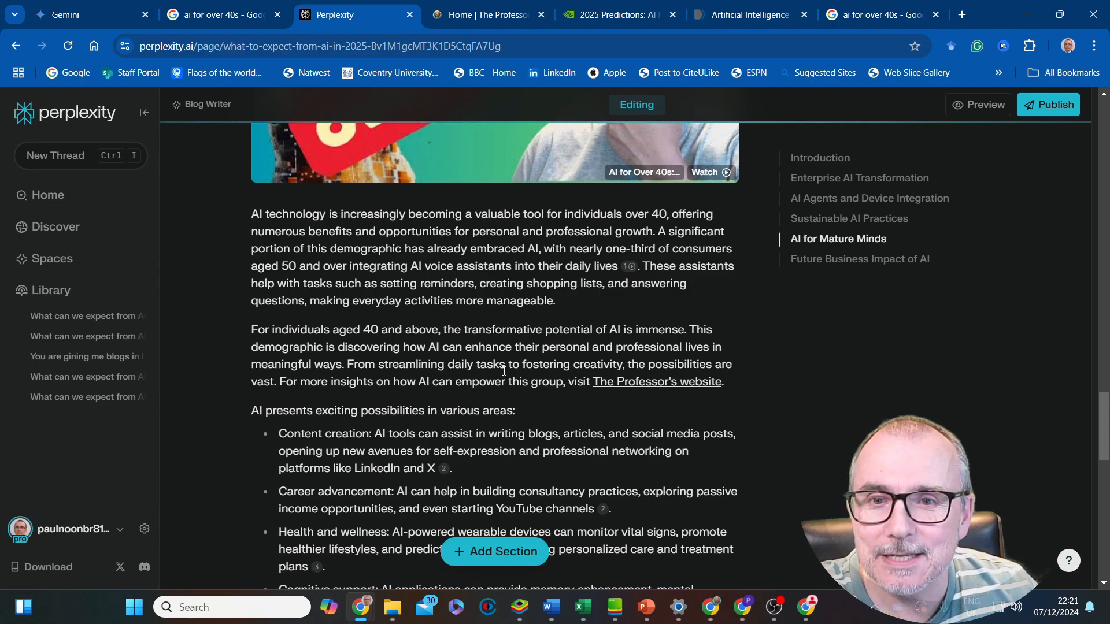
{"action": "scroll", "coordinate": [411, 296], "scroll_direction": "up", "scroll_amount": 5}
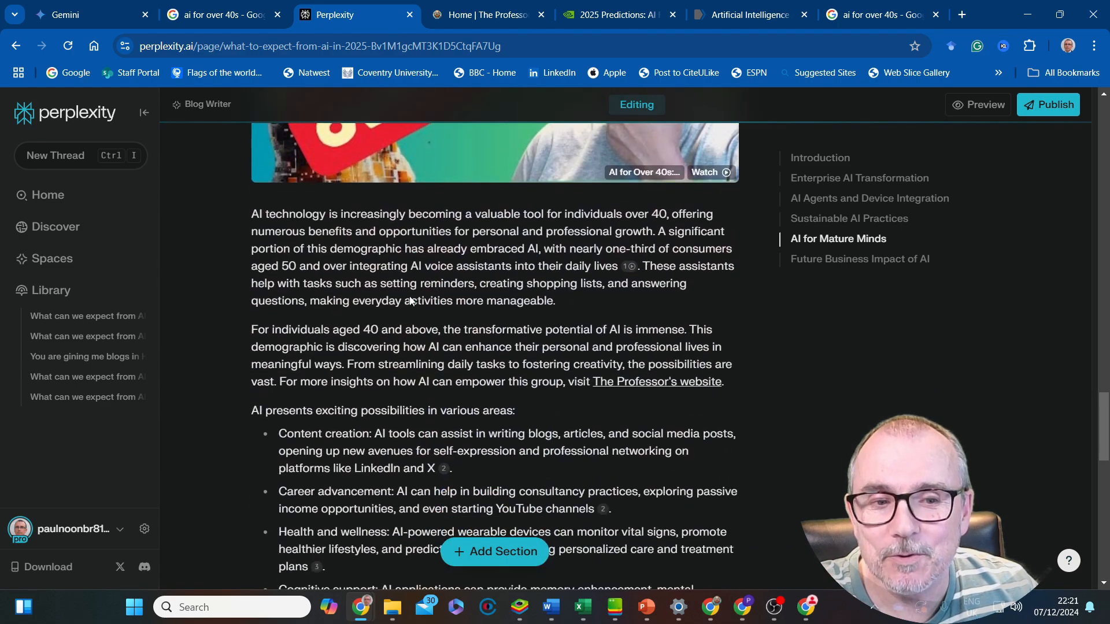
{"action": "scroll", "coordinate": [411, 296], "scroll_direction": "up", "scroll_amount": 10}
{"action": "scroll", "coordinate": [411, 296], "scroll_direction": "up", "scroll_amount": 10}
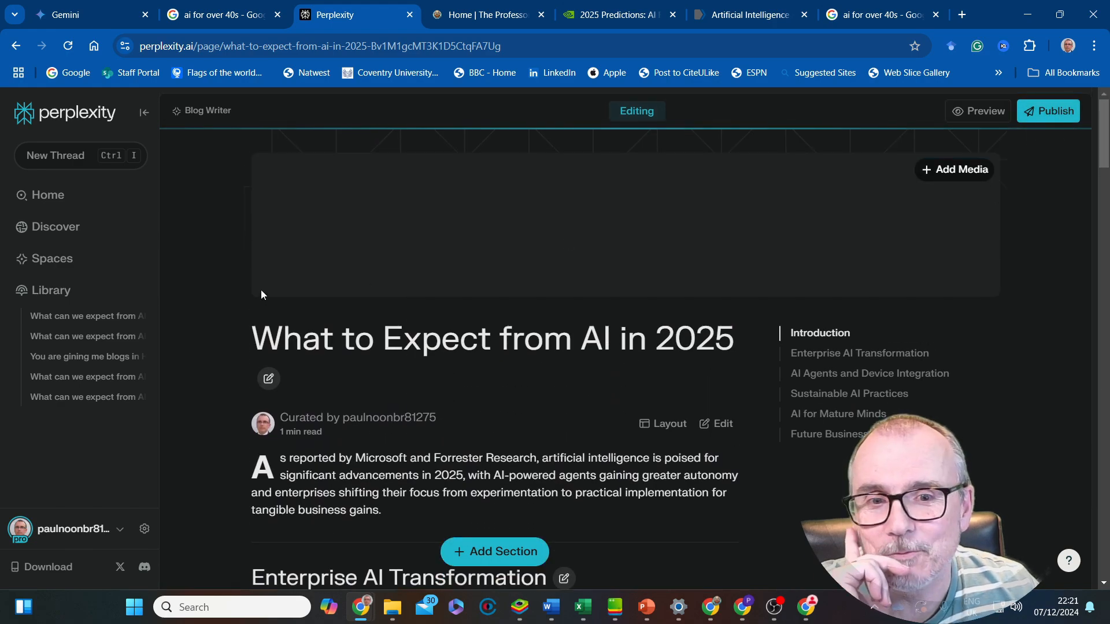
Generate a Photograph-style image as the header media above the title What to Expect from AI in 2025
{"action": "left_click", "coordinate": [955, 170]}
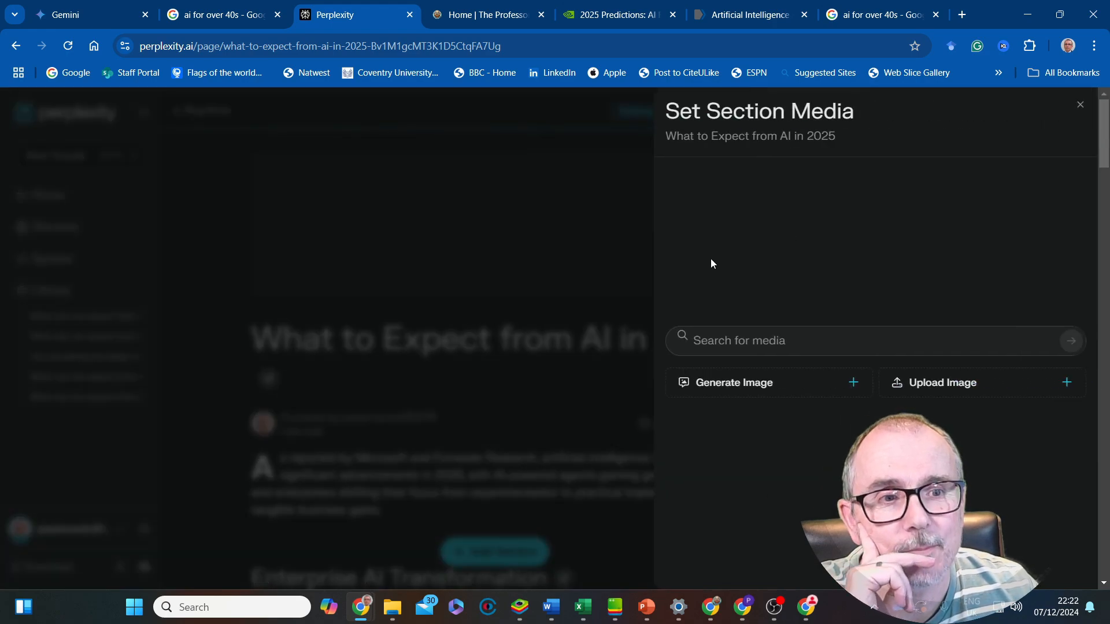
{"action": "left_click", "coordinate": [734, 384]}
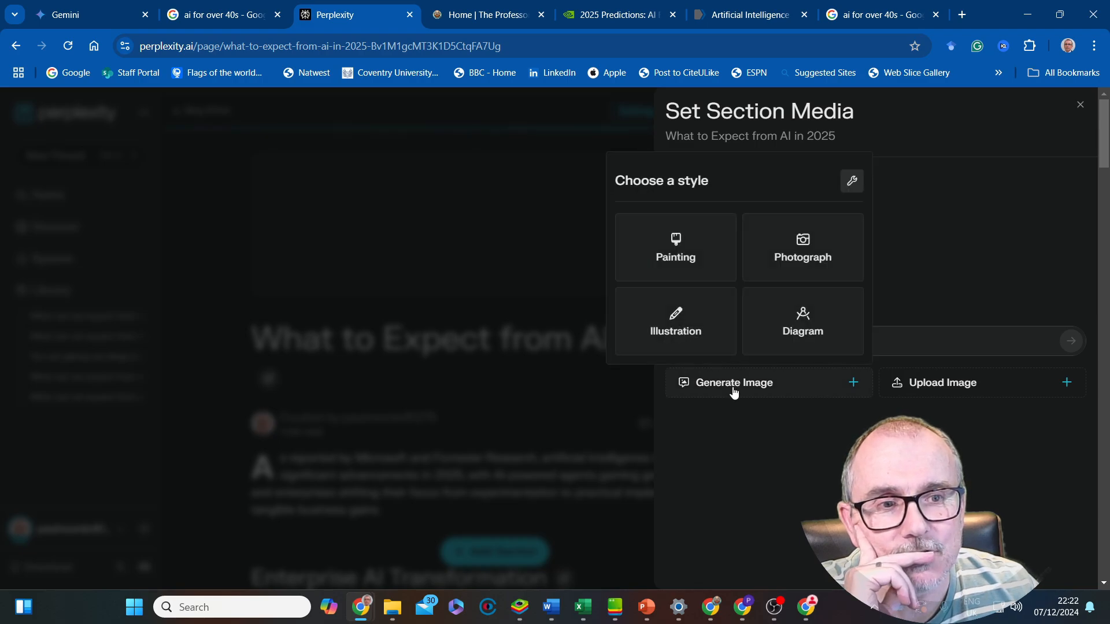
{"action": "left_click", "coordinate": [810, 251]}
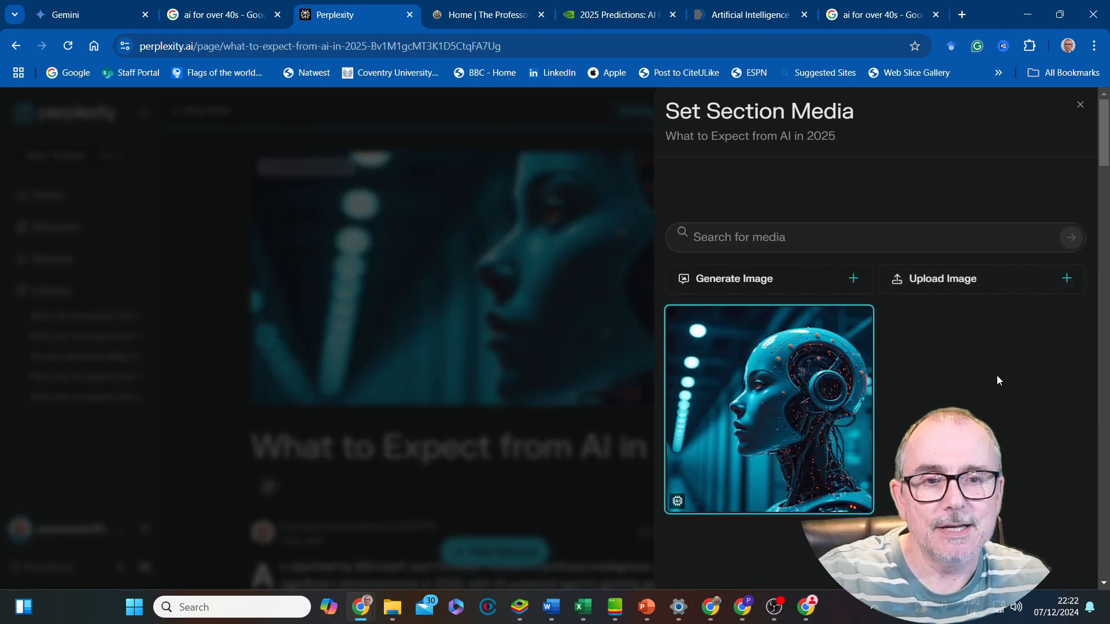
{"action": "left_click", "coordinate": [449, 451]}
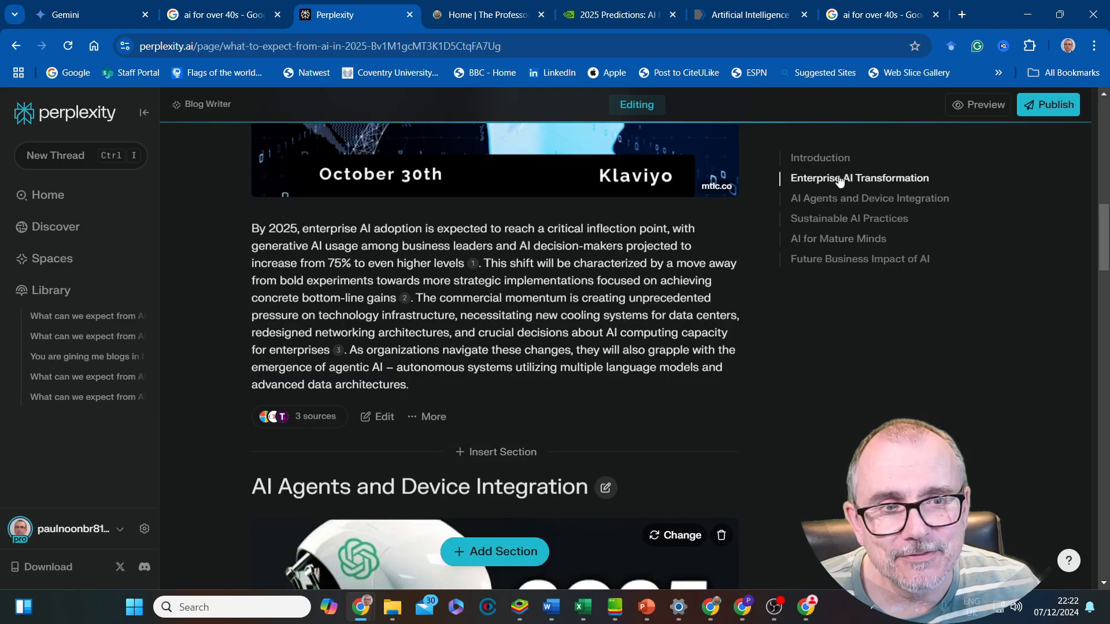
Review the whole edited page, including the move and delete options of the AI Agents and Device Integration section
{"action": "scroll", "coordinate": [490, 241], "scroll_direction": "up", "scroll_amount": 10}
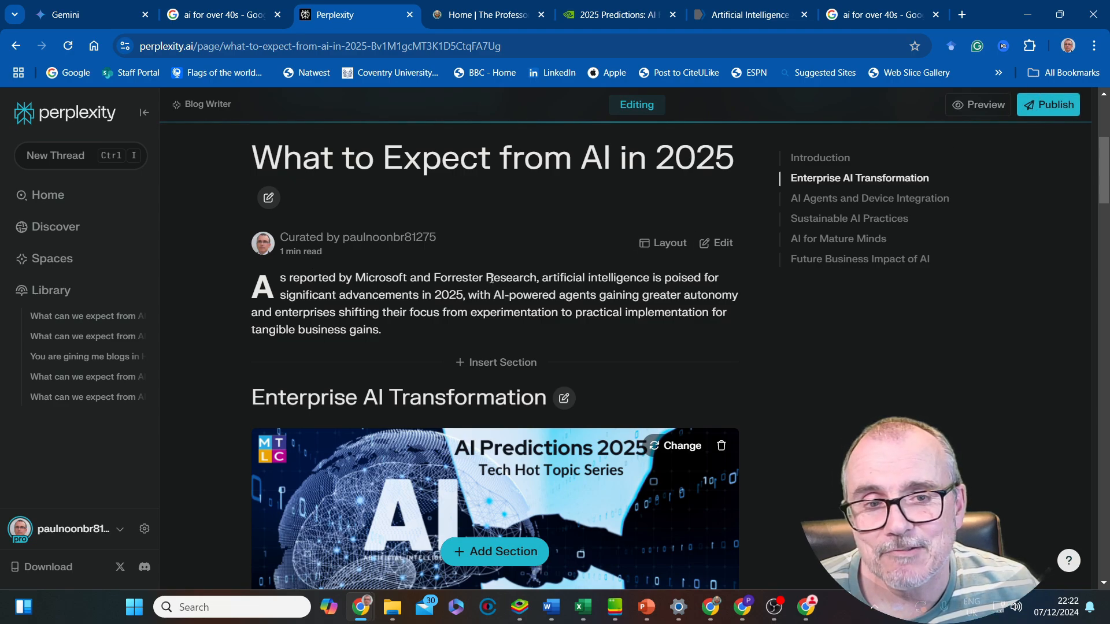
{"action": "scroll", "coordinate": [491, 279], "scroll_direction": "down", "scroll_amount": 15}
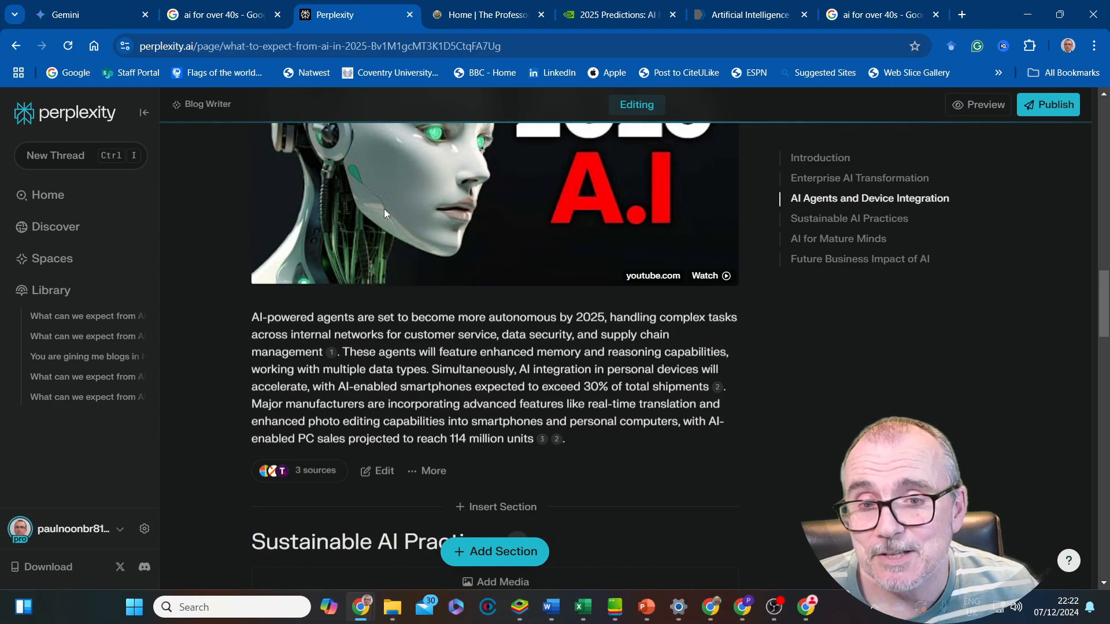
{"action": "scroll", "coordinate": [400, 218], "scroll_direction": "up", "scroll_amount": 4}
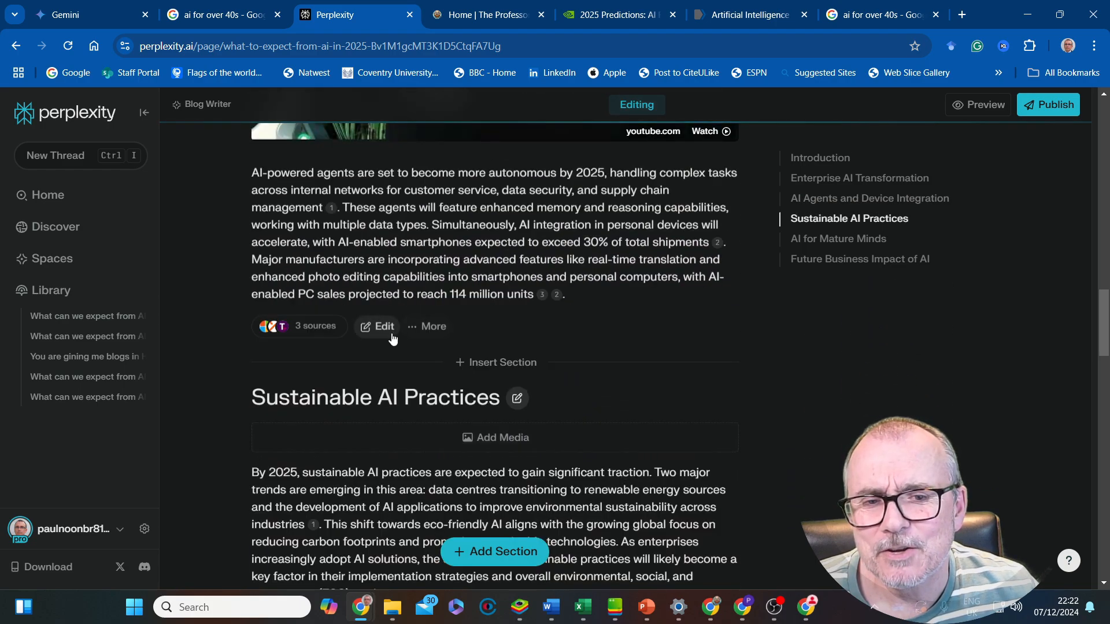
{"action": "left_click", "coordinate": [422, 329]}
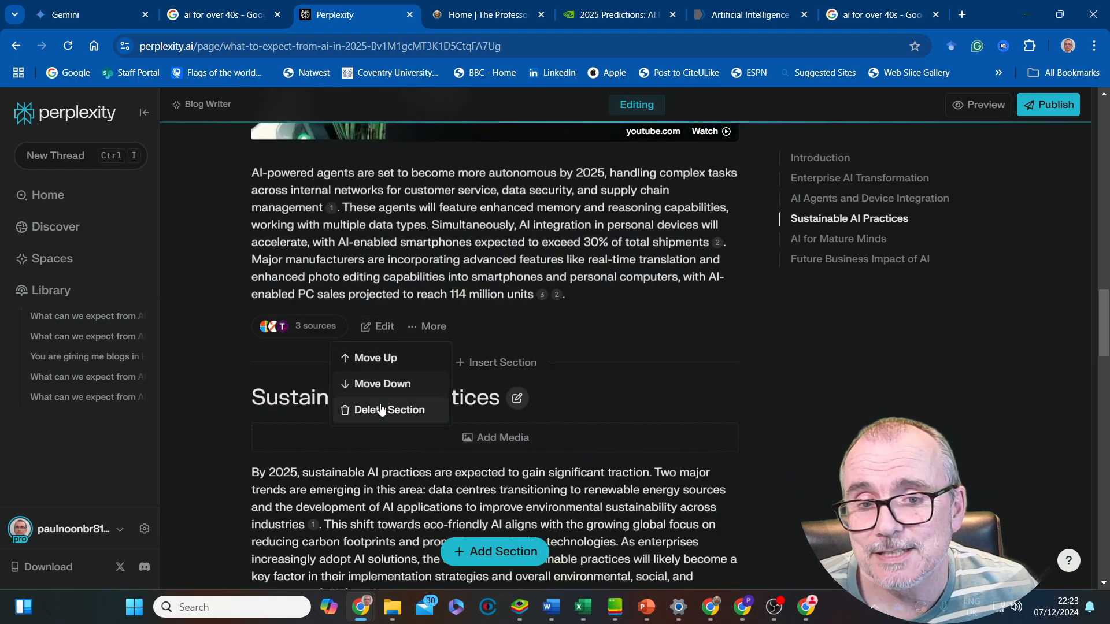
{"action": "left_click", "coordinate": [624, 330]}
{"action": "scroll", "coordinate": [625, 330], "scroll_direction": "down", "scroll_amount": 10}
{"action": "scroll", "coordinate": [624, 331], "scroll_direction": "down", "scroll_amount": 3}
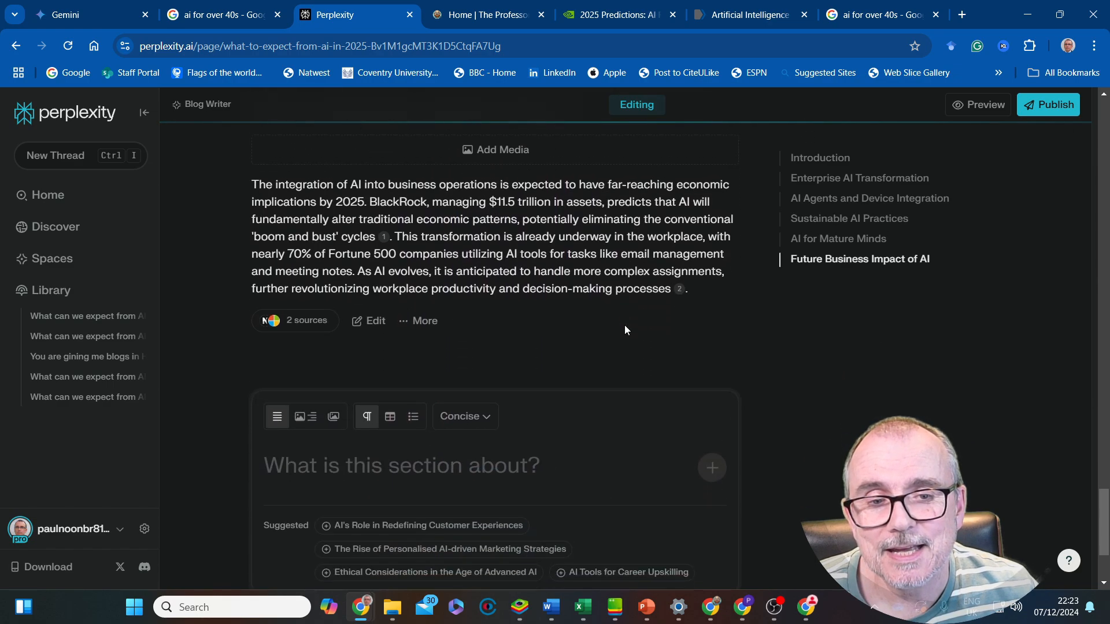
{"action": "scroll", "coordinate": [625, 330], "scroll_direction": "up", "scroll_amount": 15}
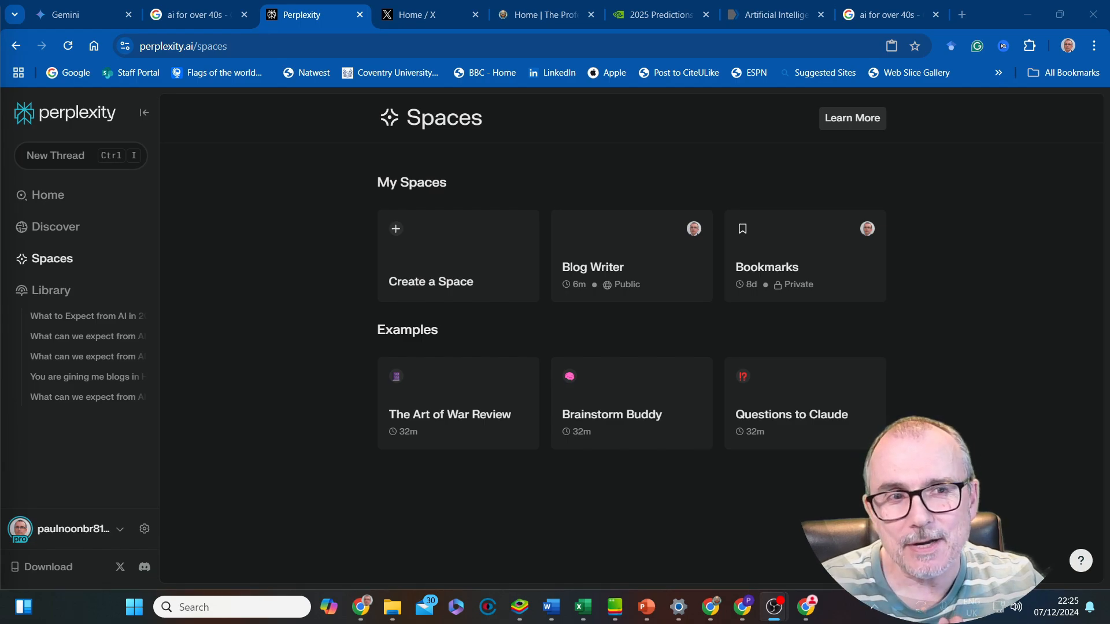
Open The Art of War Review example space and look through its uploaded file artofwar.pdf
{"action": "left_click", "coordinate": [462, 424]}
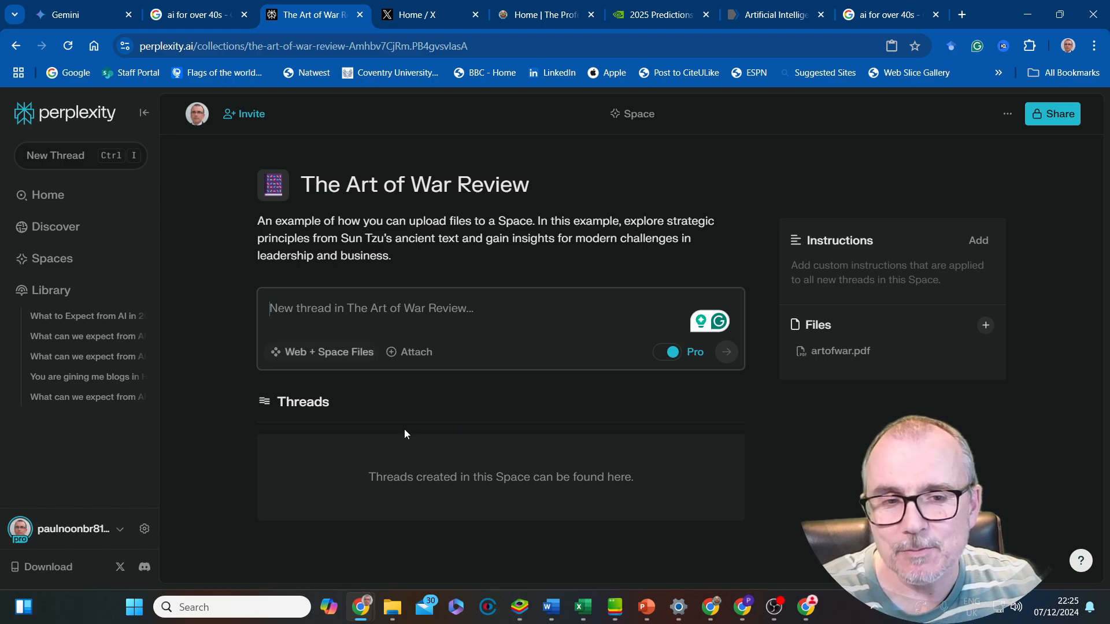
{"action": "left_click", "coordinate": [844, 355]}
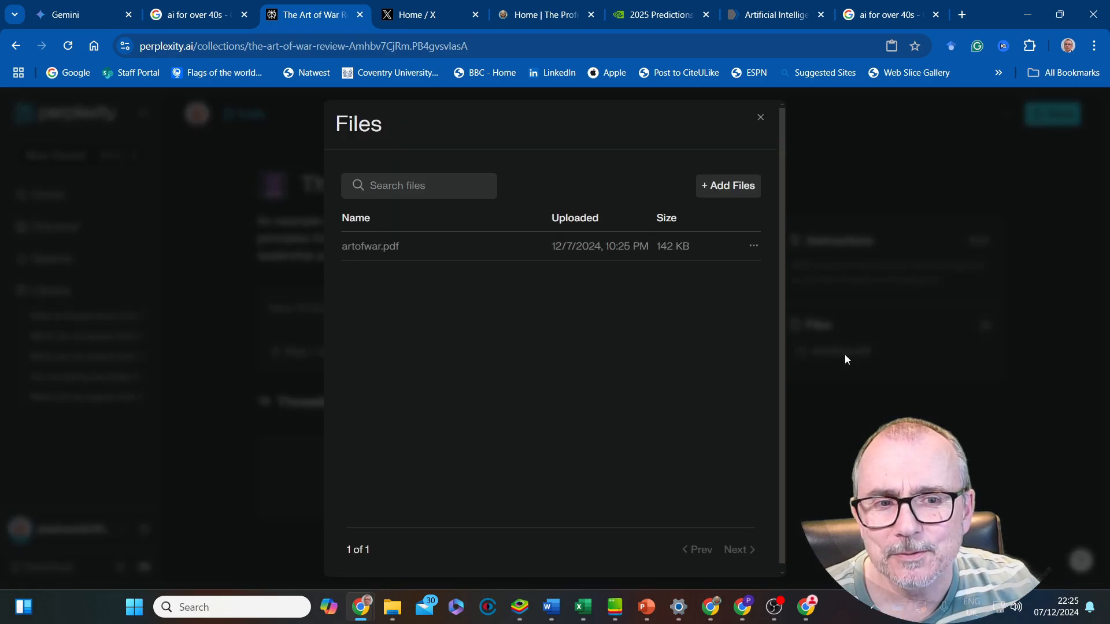
{"action": "left_click", "coordinate": [355, 251]}
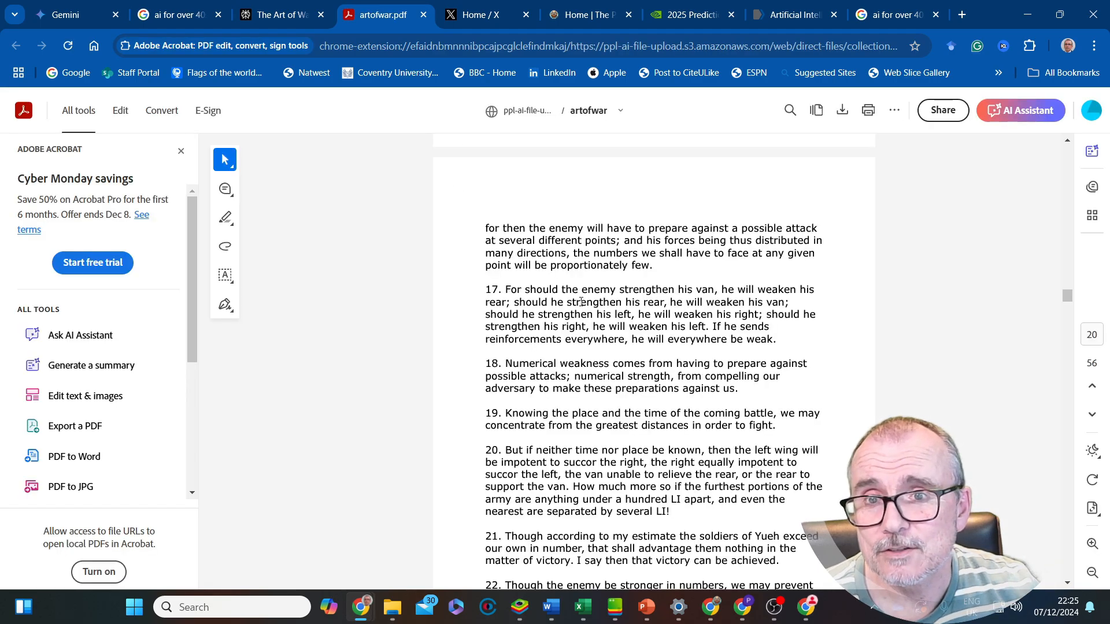
{"action": "scroll", "coordinate": [581, 302], "scroll_direction": "up", "scroll_amount": 20}
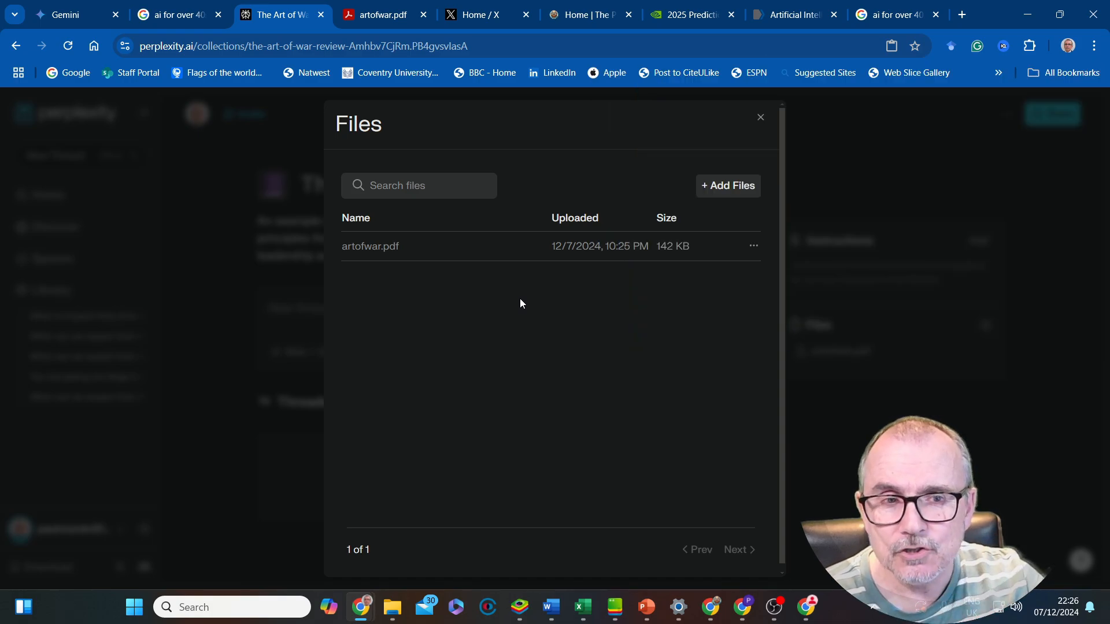
{"action": "left_click", "coordinate": [761, 117]}
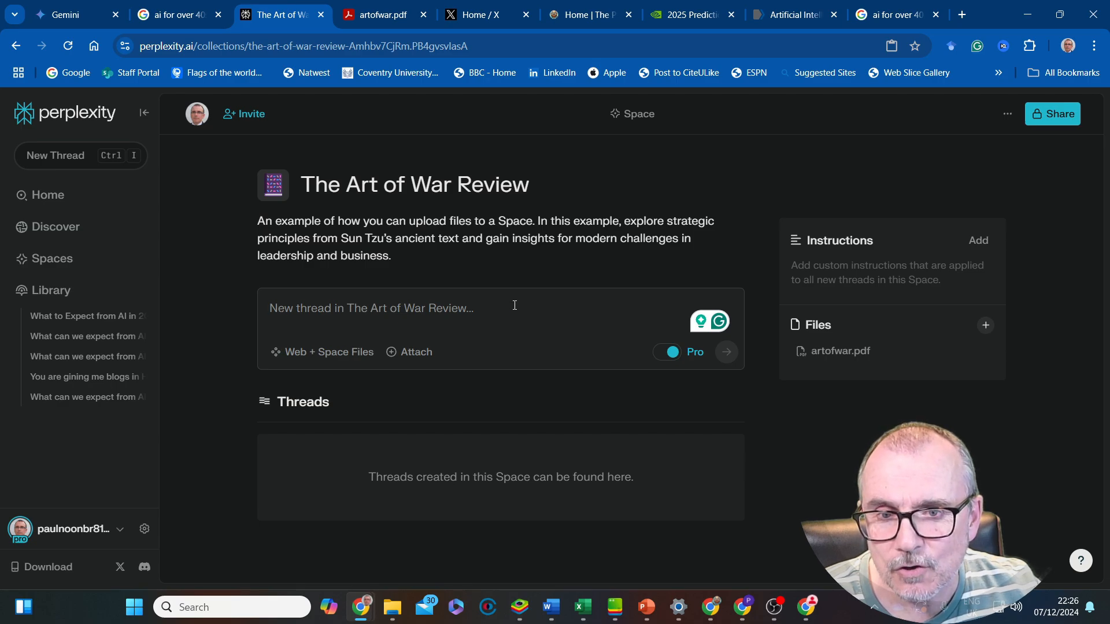
Ask "What can businesses learn from the art of war, if anything?" in the space, with only Space Files as the source
{"action": "left_click", "coordinate": [344, 352]}
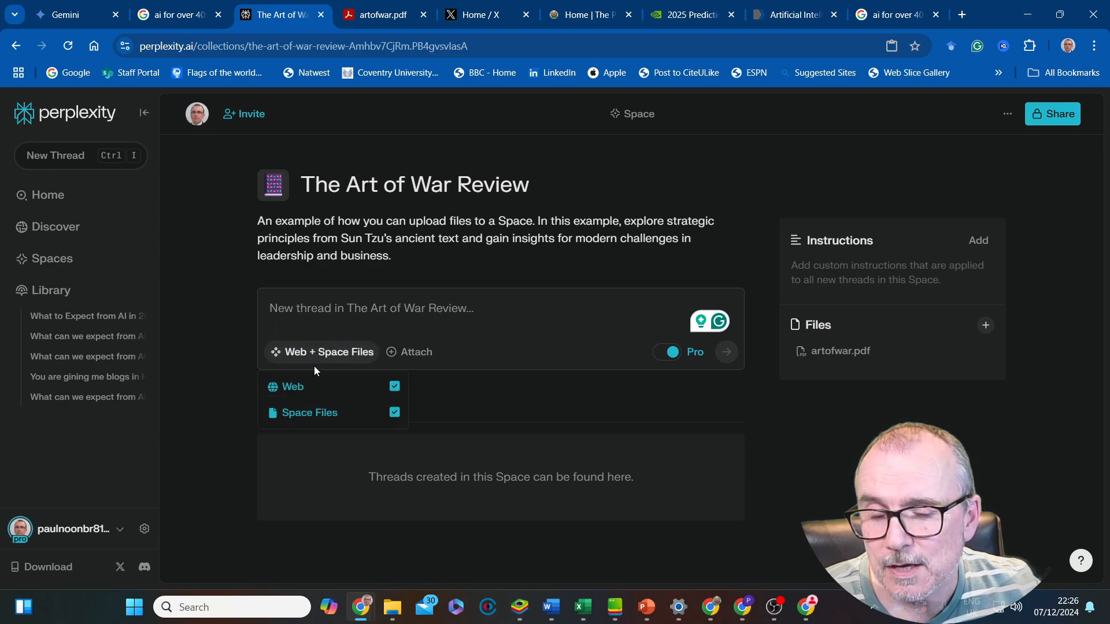
{"action": "left_click", "coordinate": [347, 396]}
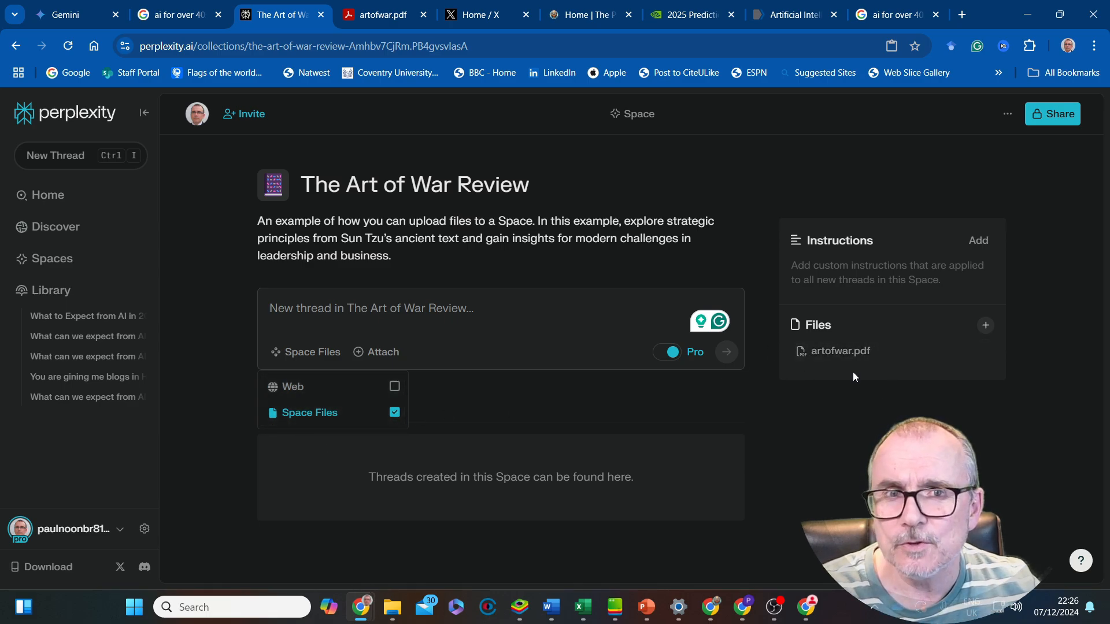
{"action": "left_click", "coordinate": [395, 388]}
{"action": "left_click", "coordinate": [395, 387]}
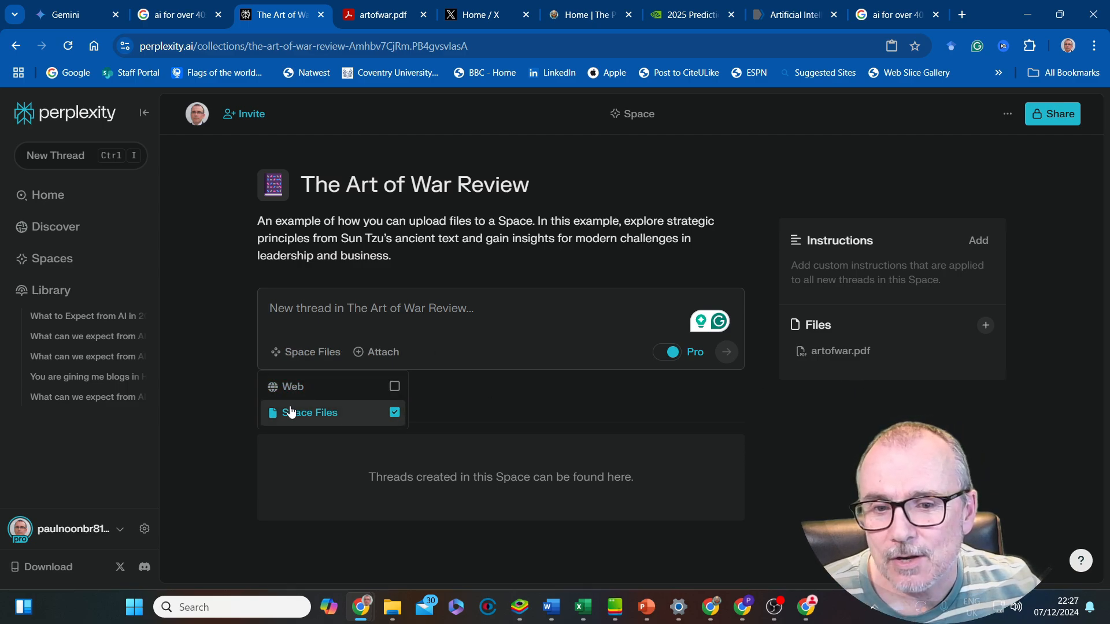
{"action": "left_click", "coordinate": [455, 355]}
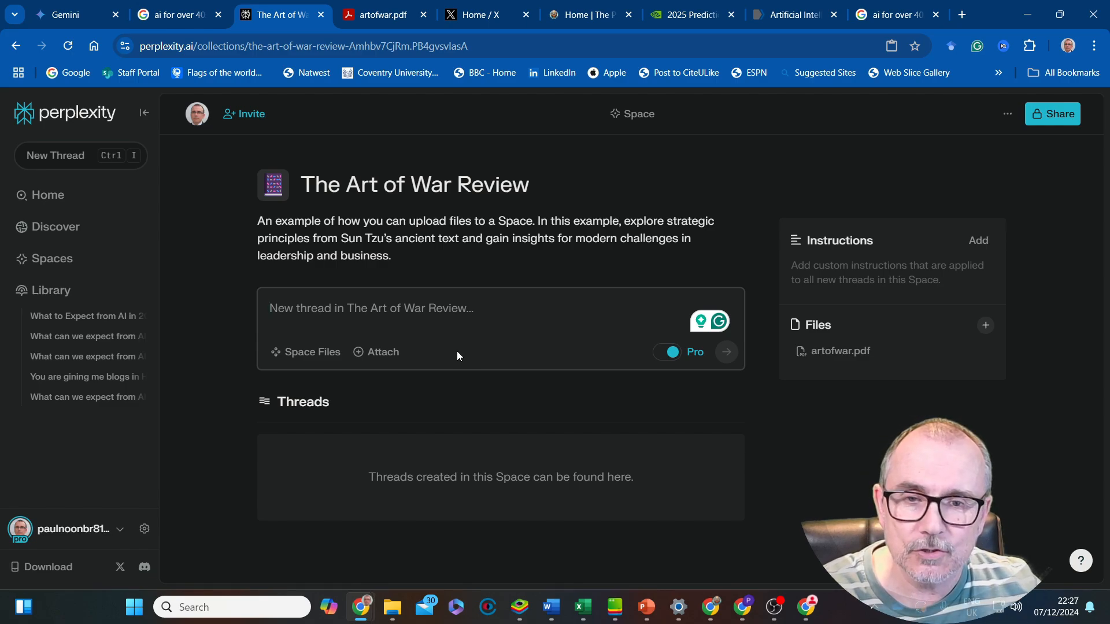
{"action": "type", "text": "What can businesses learn from the art of war, if anything?"}
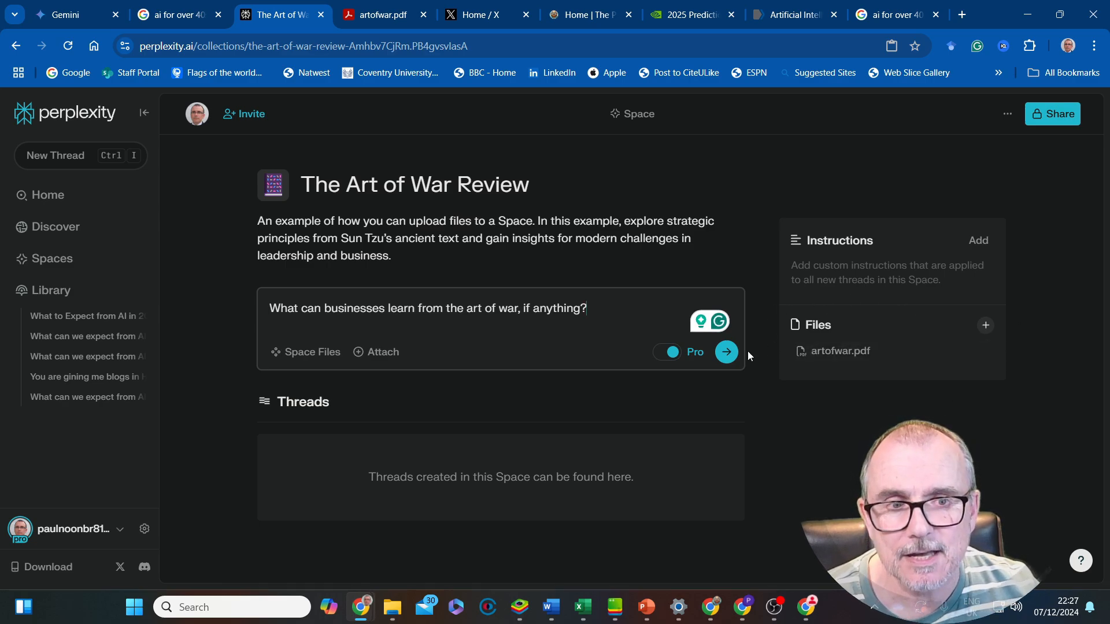
{"action": "left_click", "coordinate": [729, 352]}
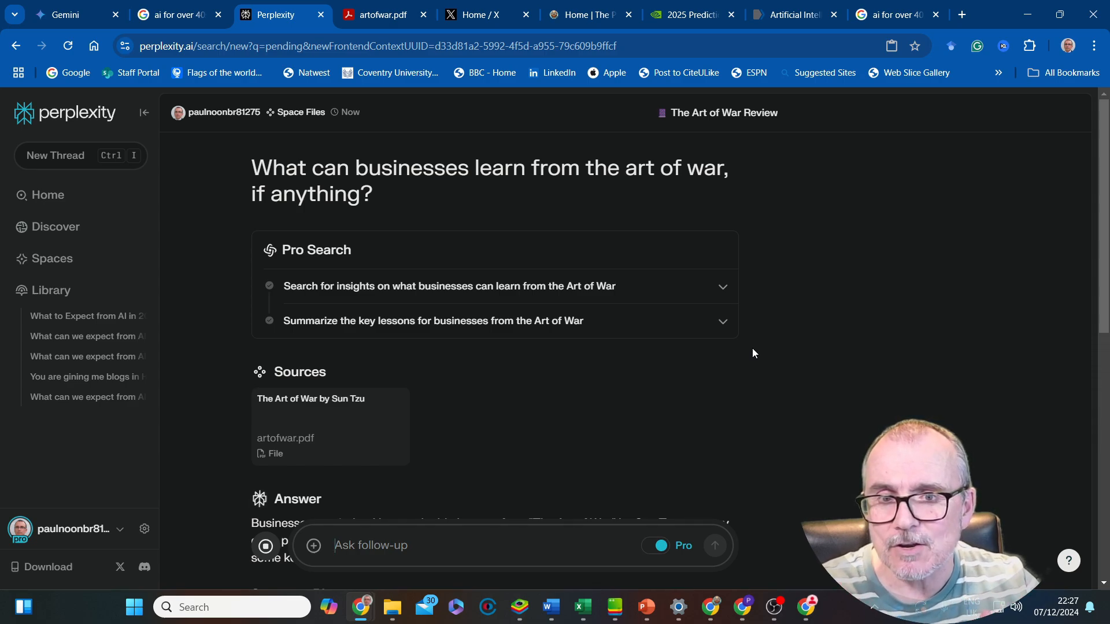
Read through the answer on business lessons from The Art of War, down to its related questions
{"action": "scroll", "coordinate": [657, 390], "scroll_direction": "down", "scroll_amount": 6}
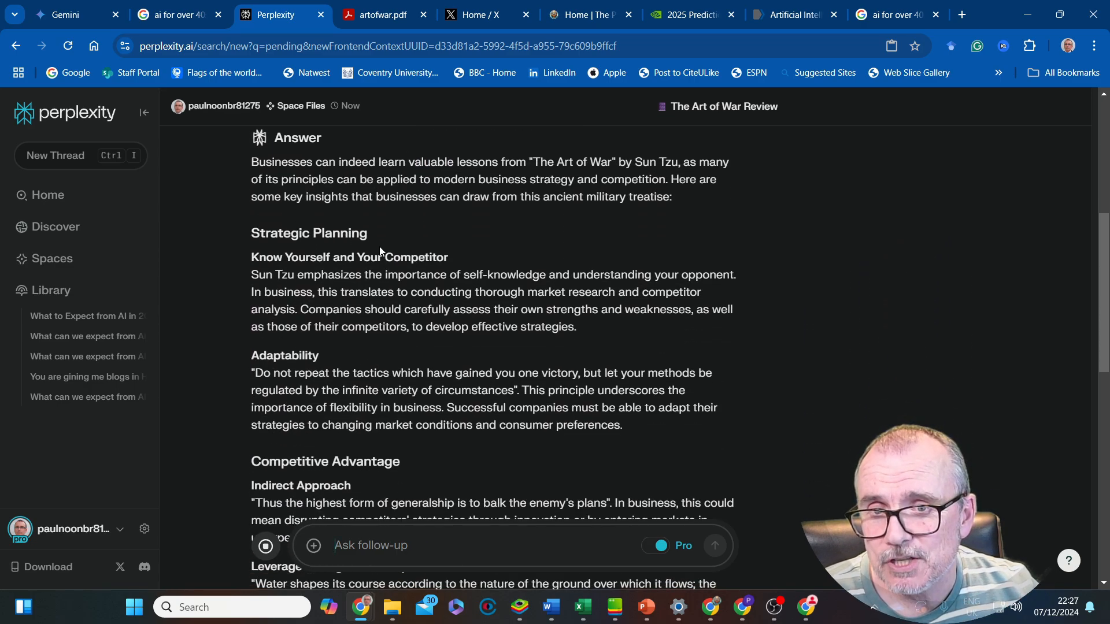
{"action": "scroll", "coordinate": [342, 345], "scroll_direction": "down", "scroll_amount": 5}
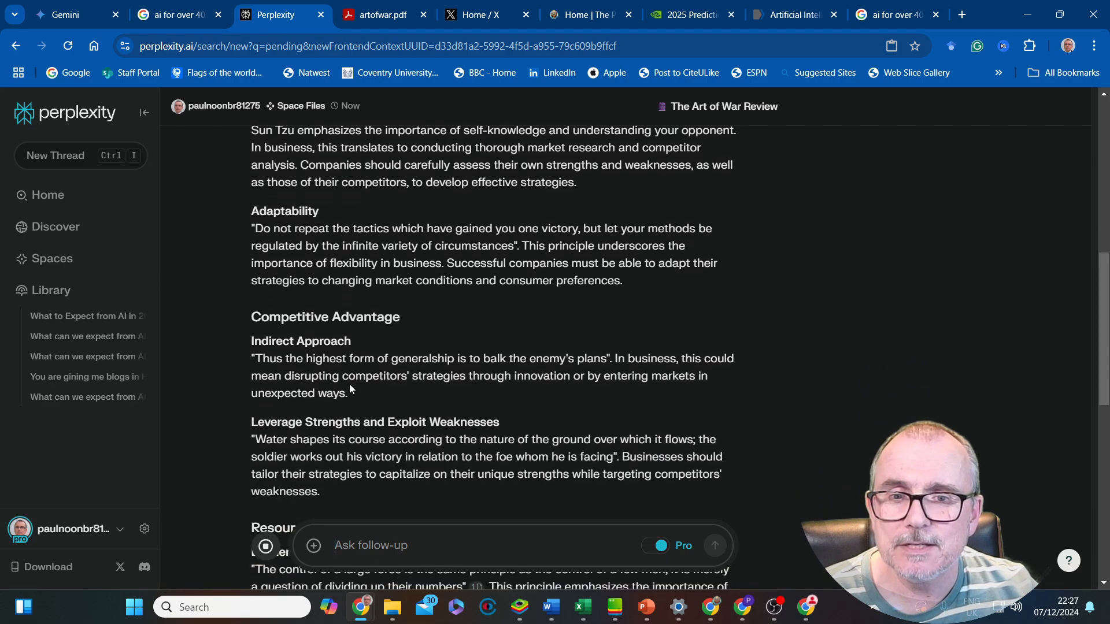
{"action": "scroll", "coordinate": [355, 394], "scroll_direction": "down", "scroll_amount": 4}
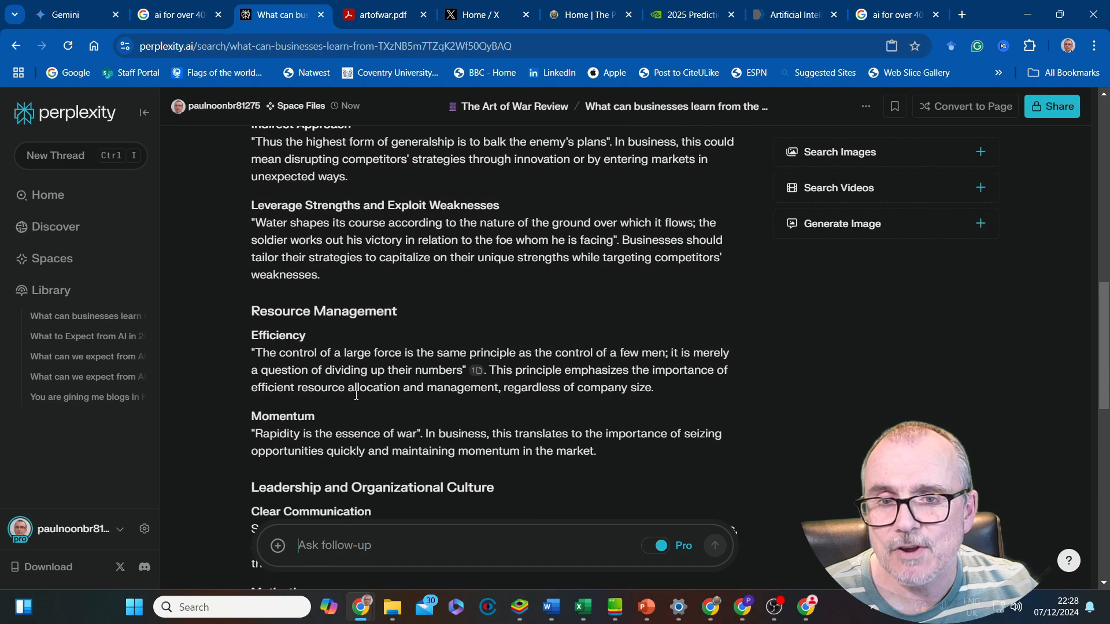
{"action": "scroll", "coordinate": [356, 396], "scroll_direction": "down", "scroll_amount": 1}
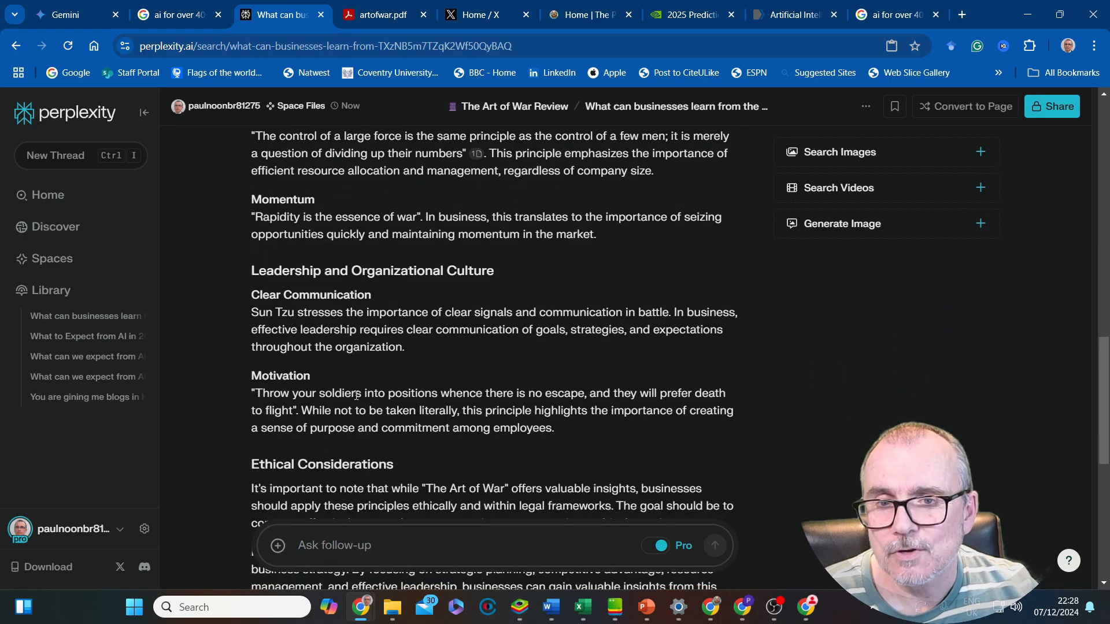
{"action": "scroll", "coordinate": [357, 396], "scroll_direction": "down", "scroll_amount": 2}
{"action": "scroll", "coordinate": [355, 395], "scroll_direction": "down", "scroll_amount": 2}
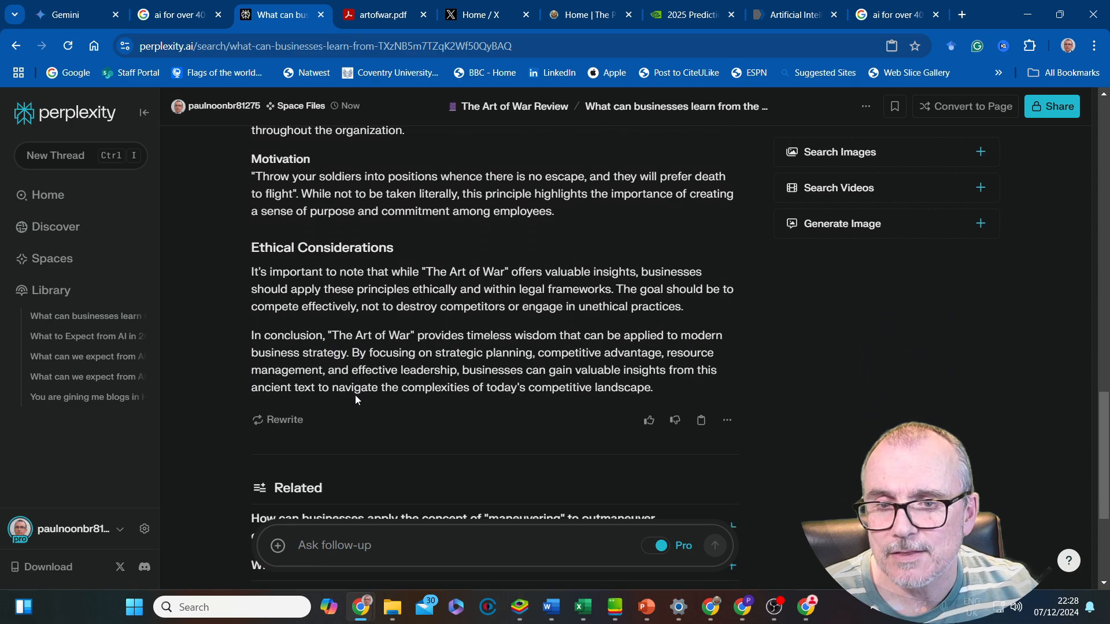
{"action": "scroll", "coordinate": [355, 394], "scroll_direction": "down", "scroll_amount": 2}
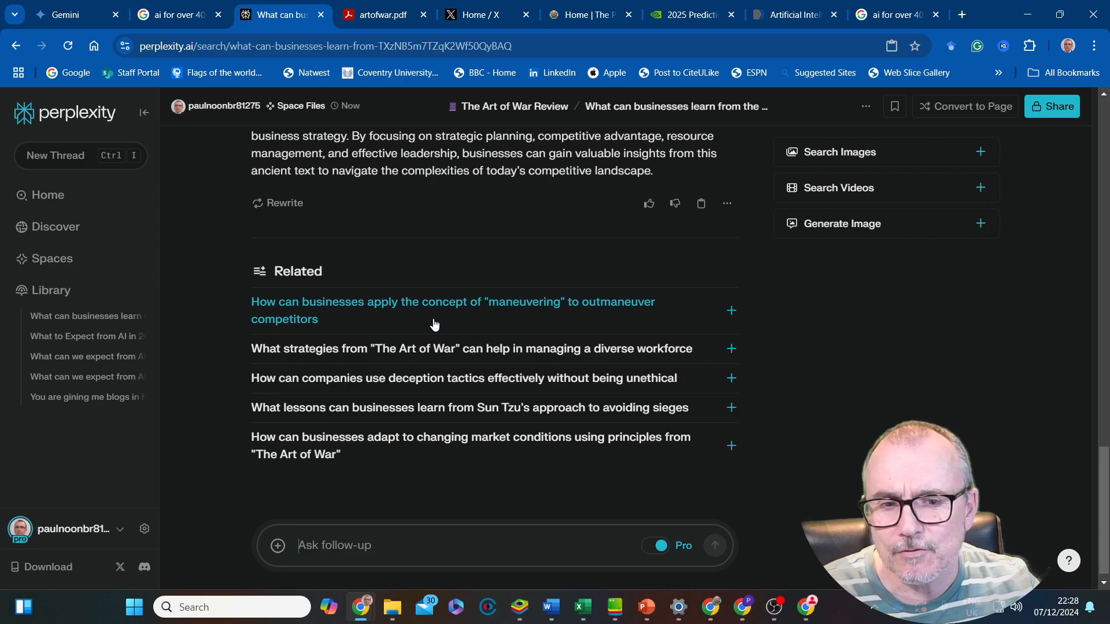
Ask the related question "What strategies from "The Art of War" can help in managing a diverse workforce" and read through the answer
{"action": "left_click", "coordinate": [441, 349]}
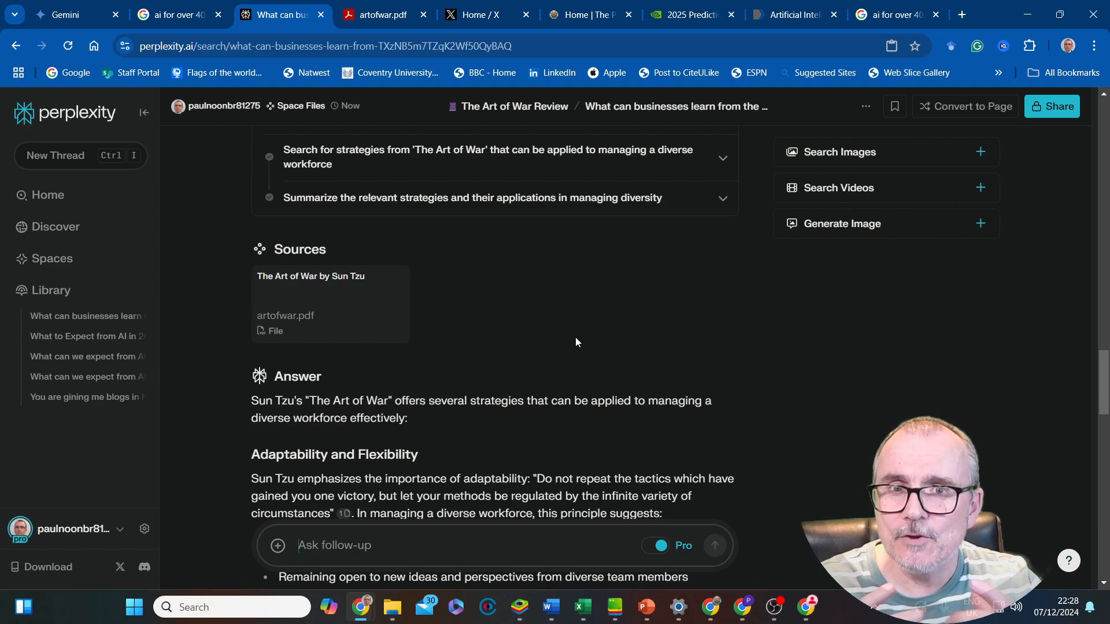
{"action": "scroll", "coordinate": [575, 342], "scroll_direction": "down", "scroll_amount": 15}
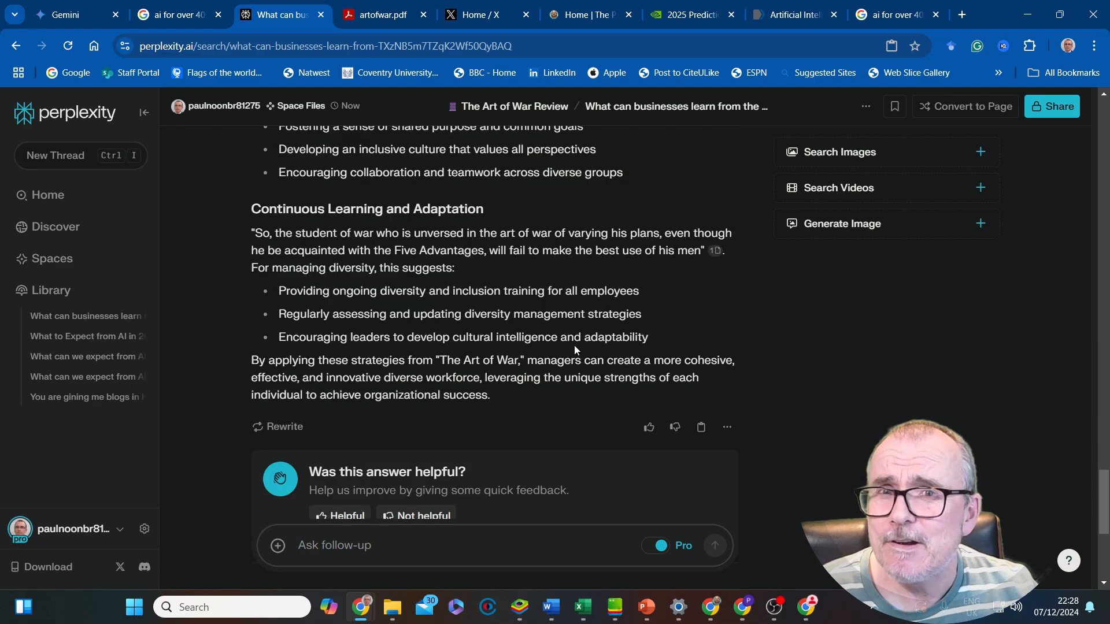
{"action": "scroll", "coordinate": [574, 345], "scroll_direction": "down", "scroll_amount": 1}
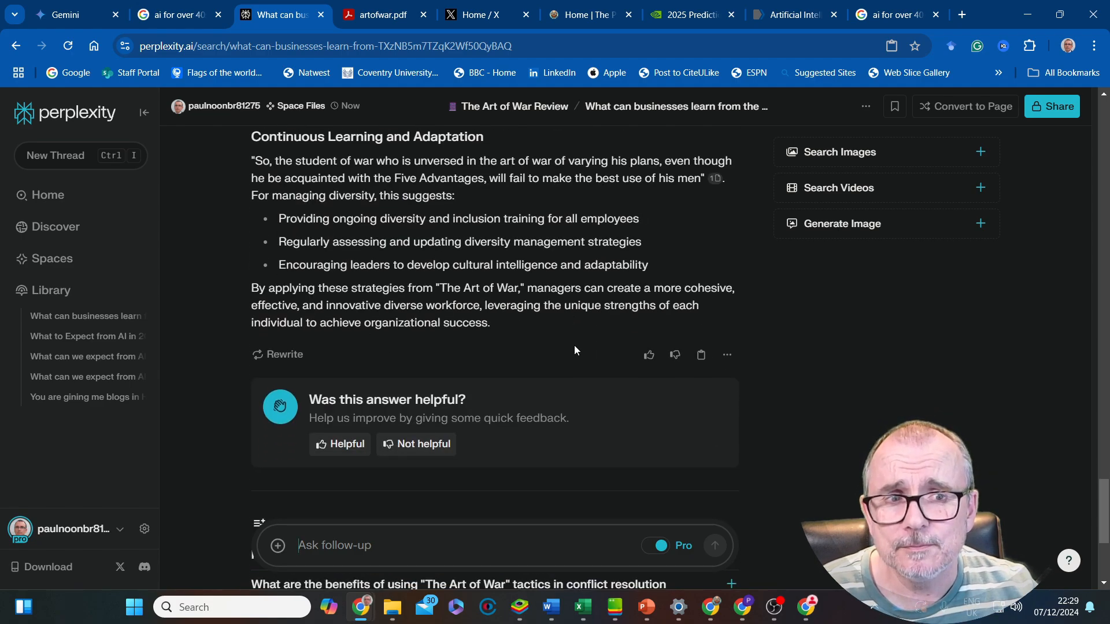
{"action": "scroll", "coordinate": [883, 197], "scroll_direction": "up", "scroll_amount": 10}
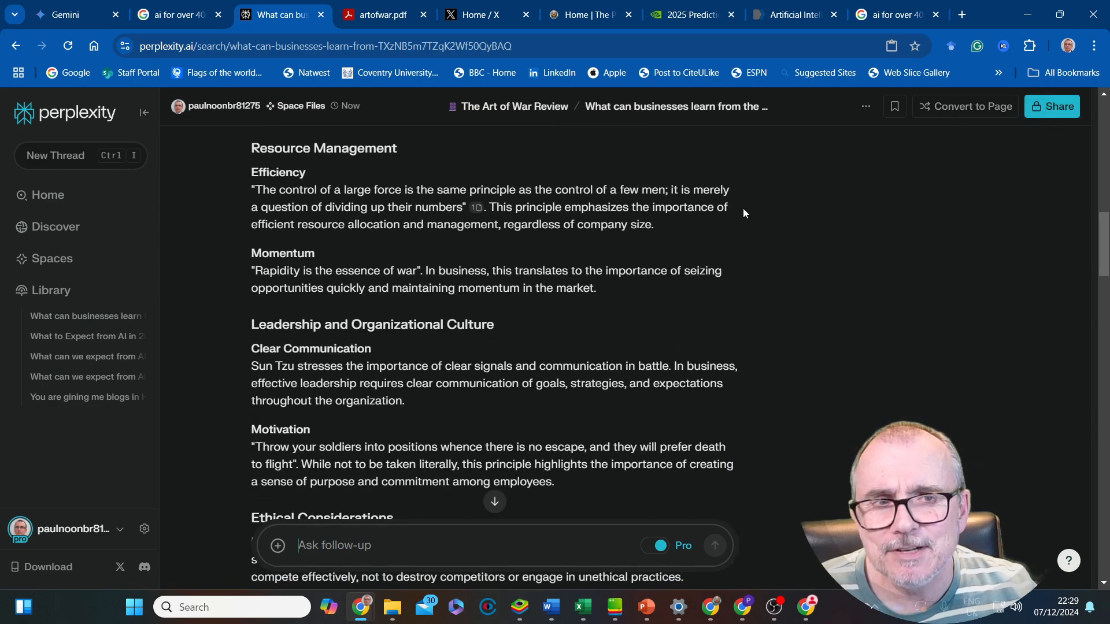
{"action": "scroll", "coordinate": [741, 207], "scroll_direction": "up", "scroll_amount": 10}
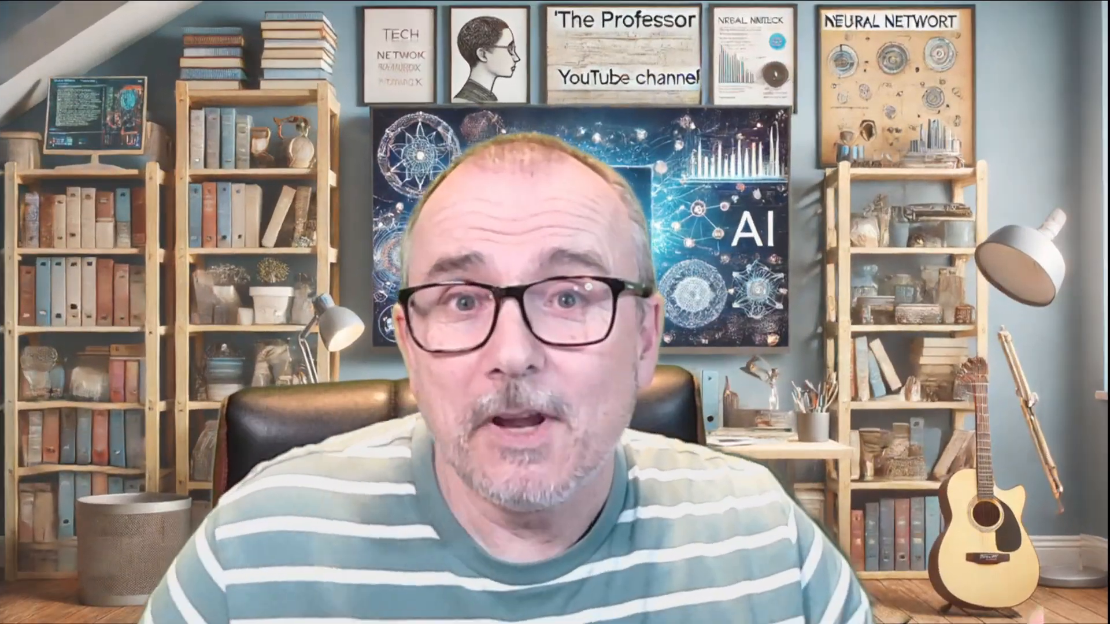